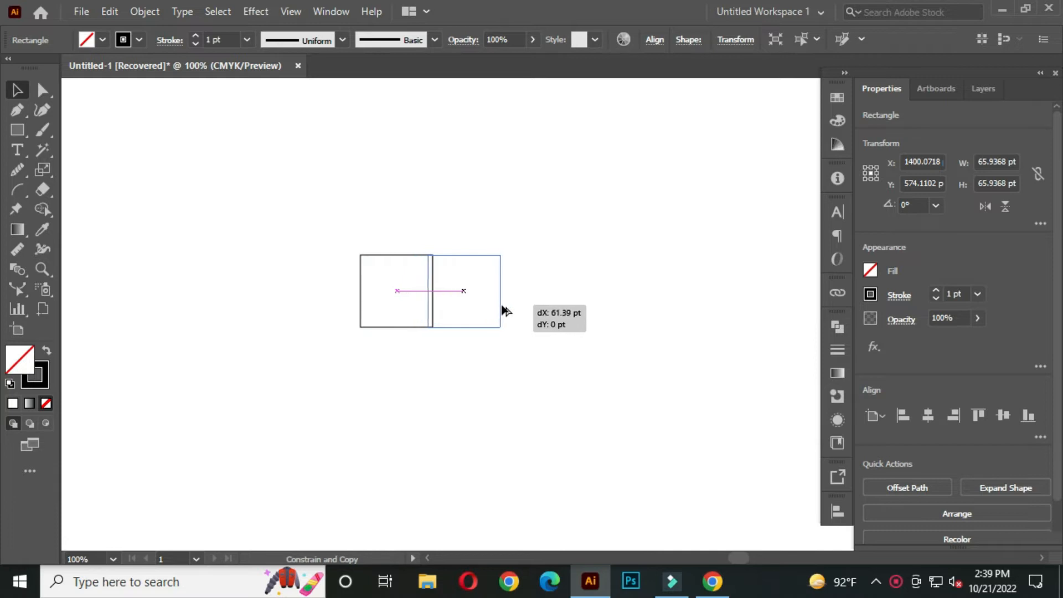
Step: Draw a square about 130 pt wide directly beneath the two small adjoining squares, matching their combined width
left_click(443, 215)
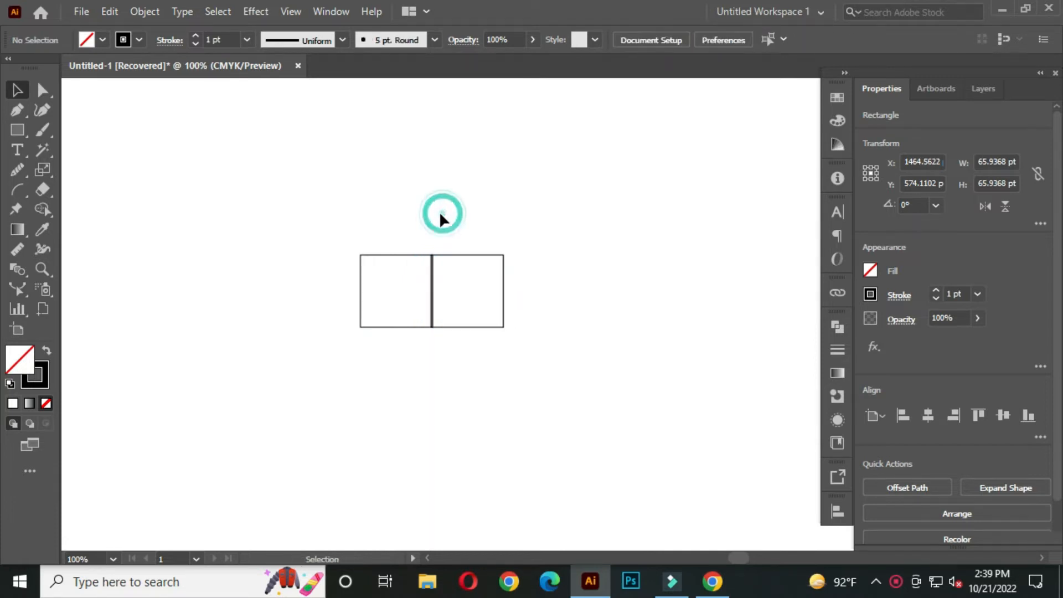
left_click_drag(24, 125, 89, 125)
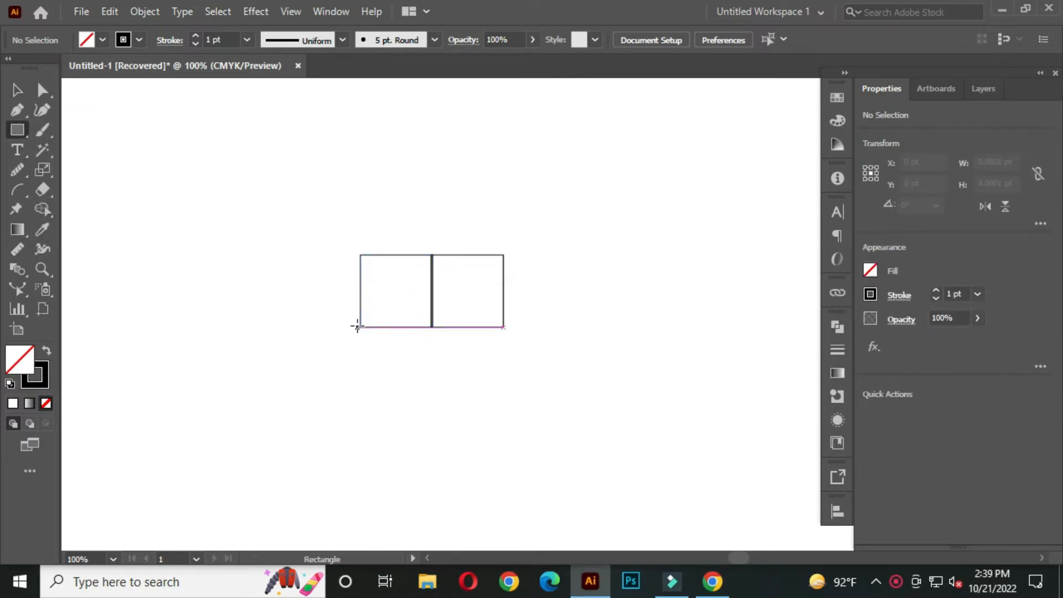
left_click_drag(359, 327, 504, 369)
Step: Add a square about 196 pt wide along the right side of the arrangement and one about 327 pt wide beneath it
left_click_drag(539, 311, 482, 225)
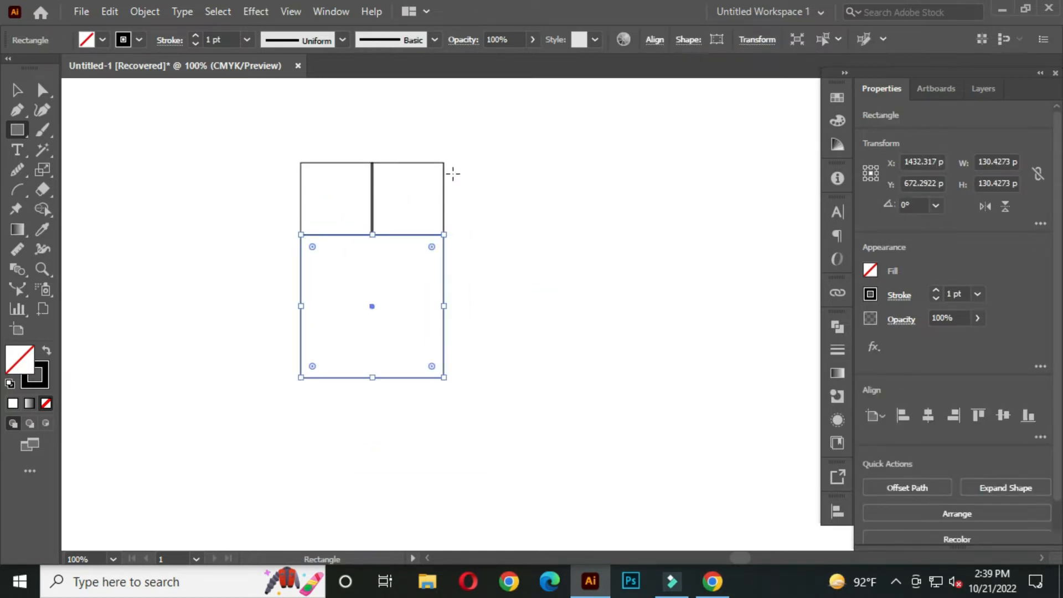
left_click_drag(442, 161, 568, 377)
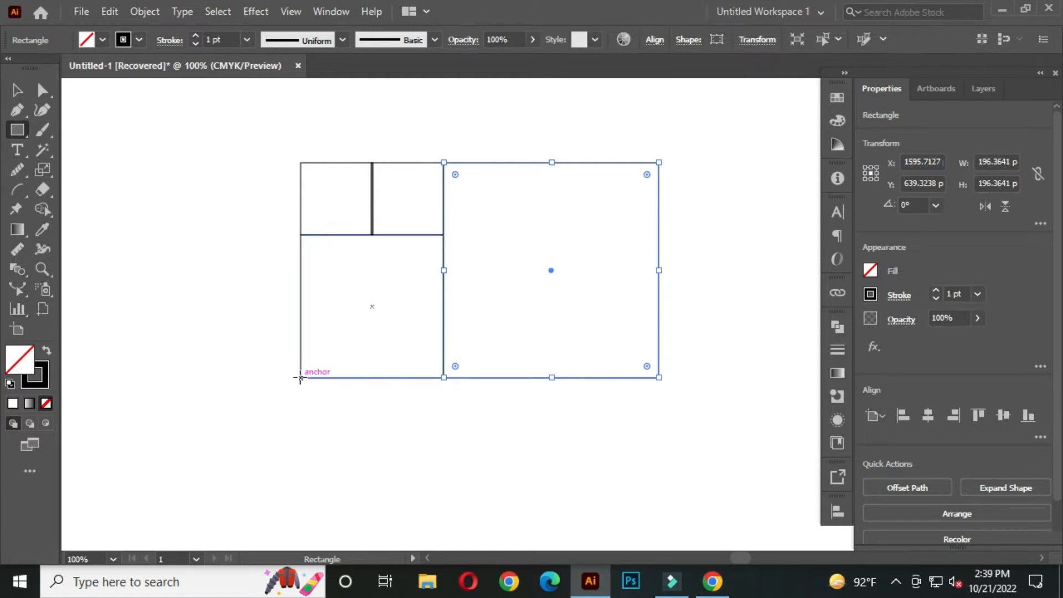
scroll(300, 378, "down", 1)
left_click_drag(325, 373, 555, 384)
Step: Scale all the squares down together to about 314 pt long and rotate them 90° clockwise, with the largest square on the left
left_click(17, 89)
mouse_move(276, 141)
left_mouse_down()
mouse_move(623, 409)
mouse_move(593, 348)
left_mouse_up()
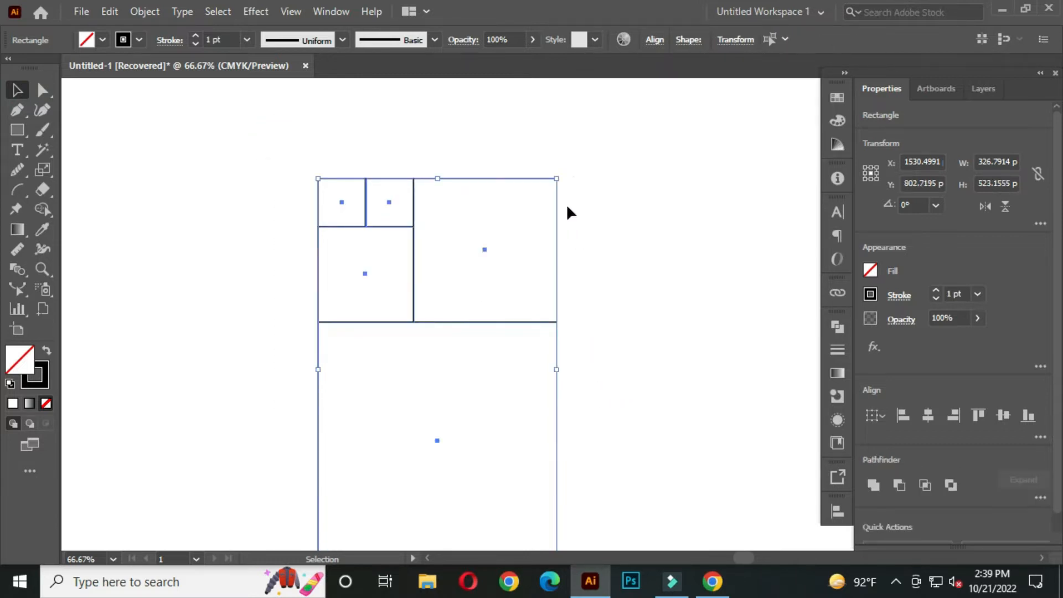
left_click_drag(557, 179, 509, 255)
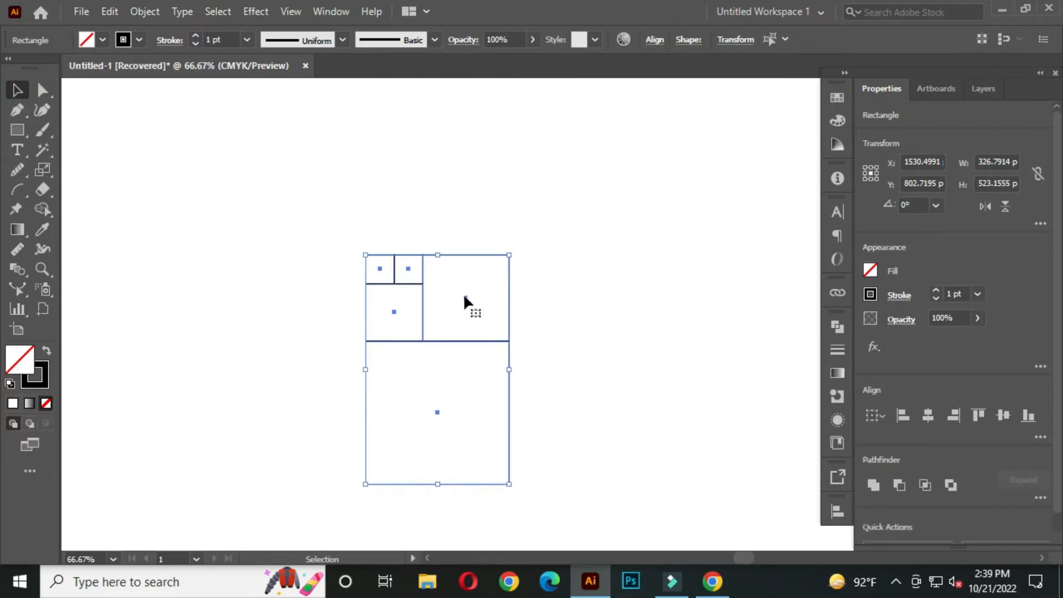
left_click_drag(425, 311, 424, 247)
left_click_drag(515, 186, 558, 300)
left_click(570, 279)
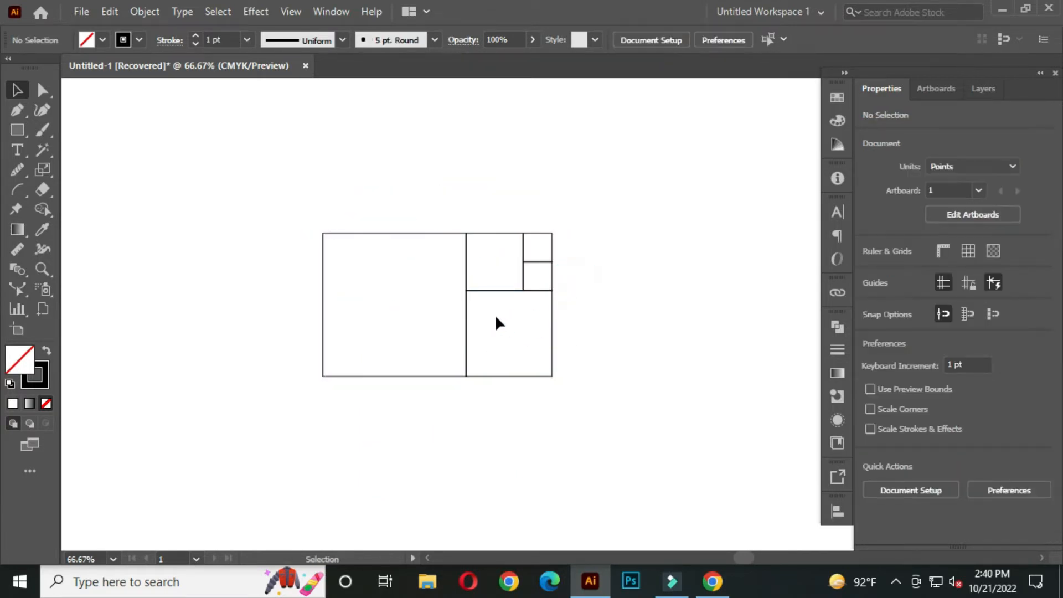
Step: Draw a circle about 39 pt in diameter inside the upper of the two smallest squares
scroll(497, 317, "up", 1)
scroll(498, 315, "up", 1)
left_click_drag(515, 318, 558, 314)
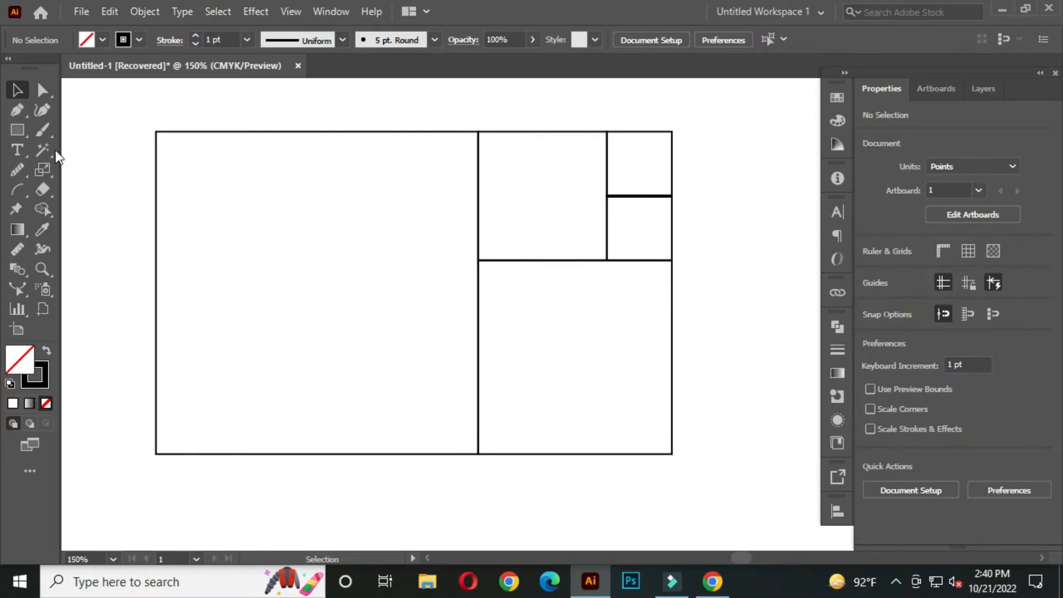
right_click(12, 128)
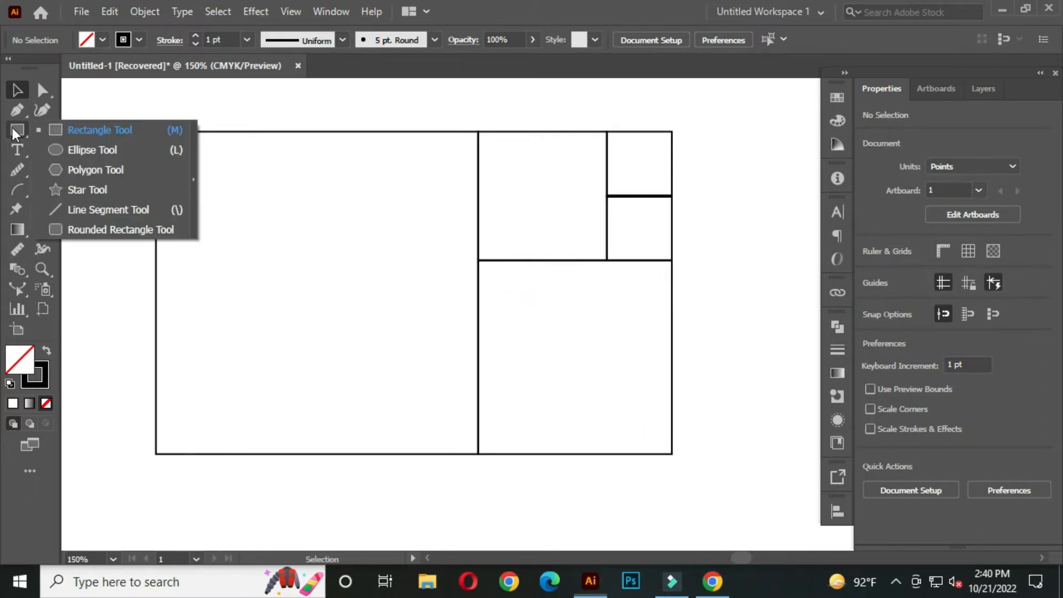
left_click(105, 151)
scroll(670, 164, "up", 1)
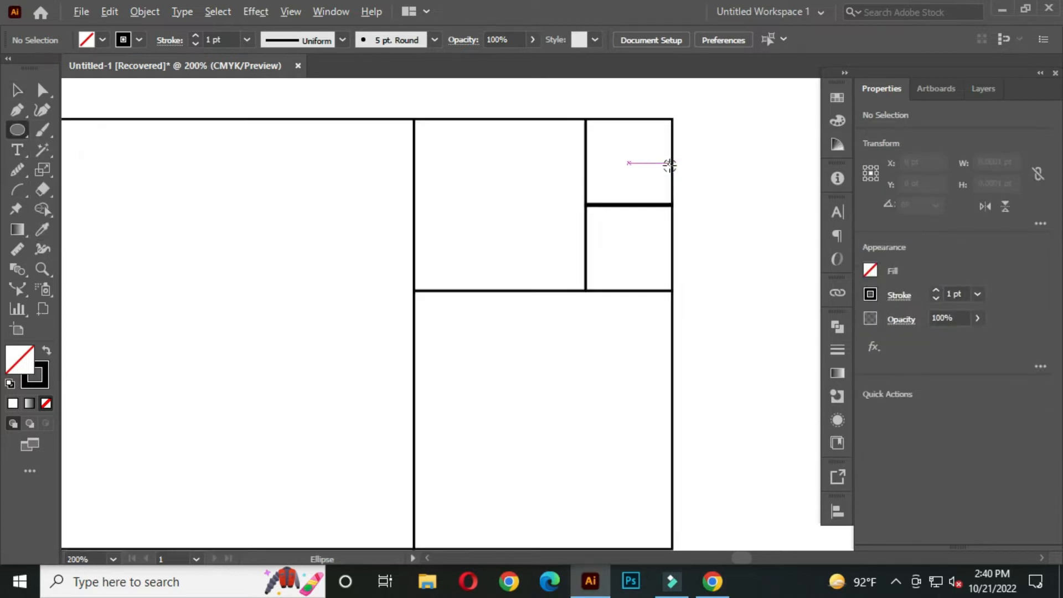
left_click_drag(671, 119, 587, 205)
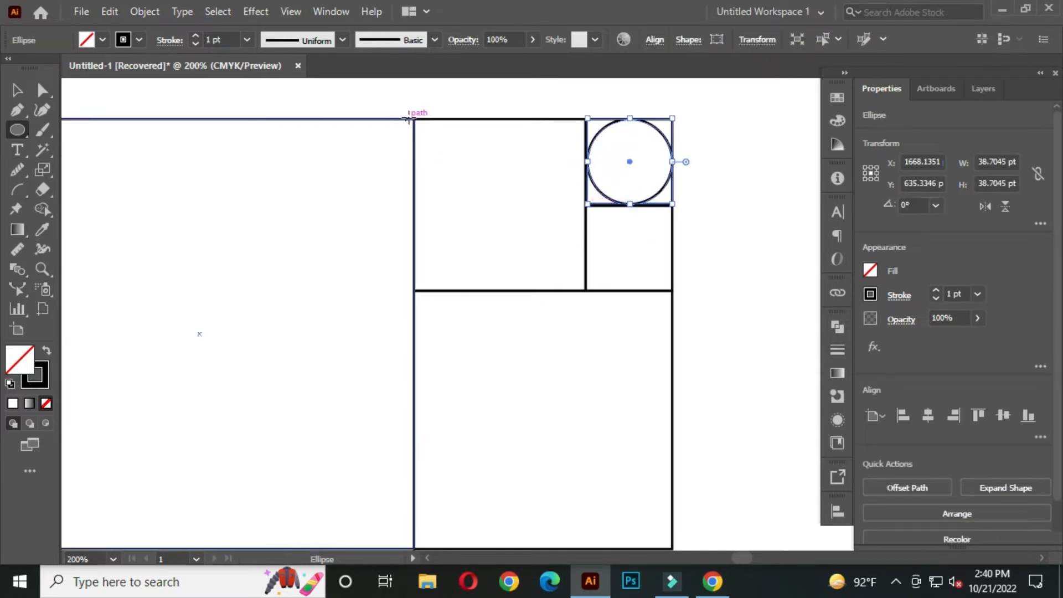
Step: Draw circles about 78 pt and 118 pt in diameter filling the next two larger squares
left_click_drag(415, 118, 585, 290)
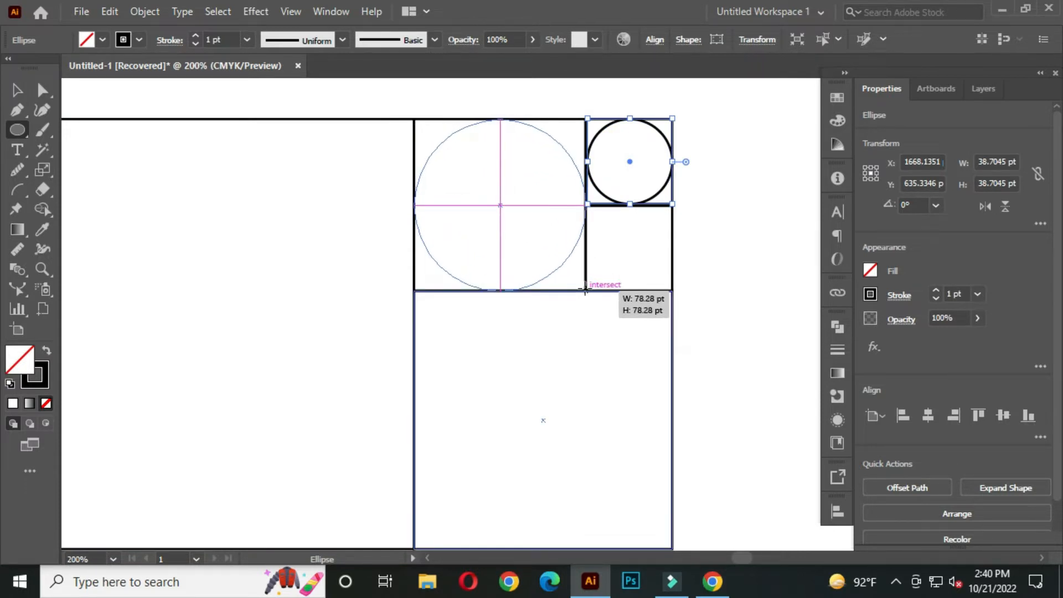
left_click_drag(586, 289, 585, 289)
left_click_drag(575, 337, 567, 205)
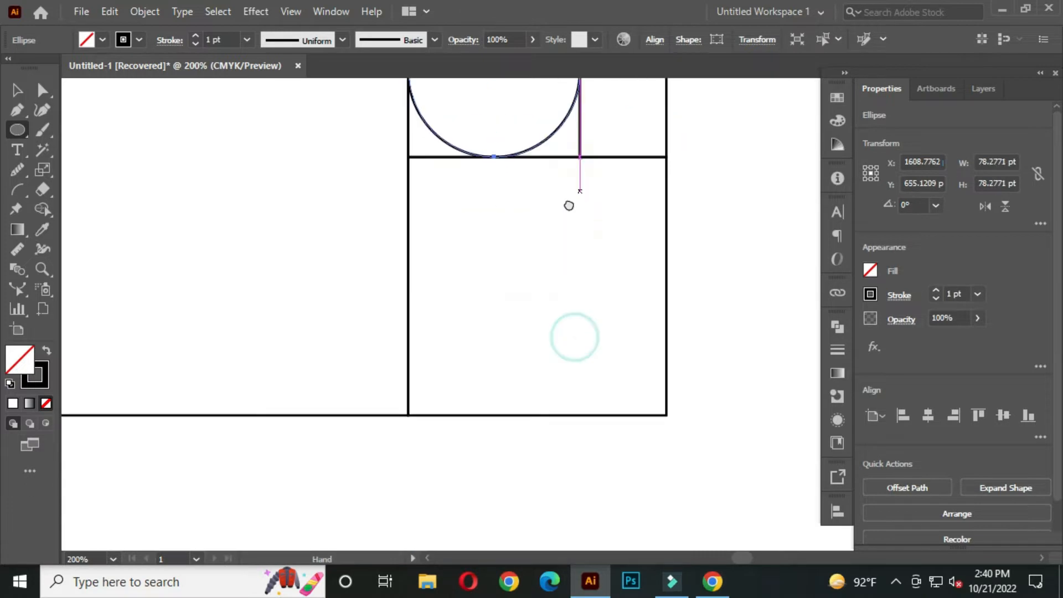
left_click_drag(666, 156, 409, 394)
Step: Draw a circle about 196 pt in diameter filling the largest square
left_click_drag(238, 238, 447, 380)
scroll(485, 306, "down", 2)
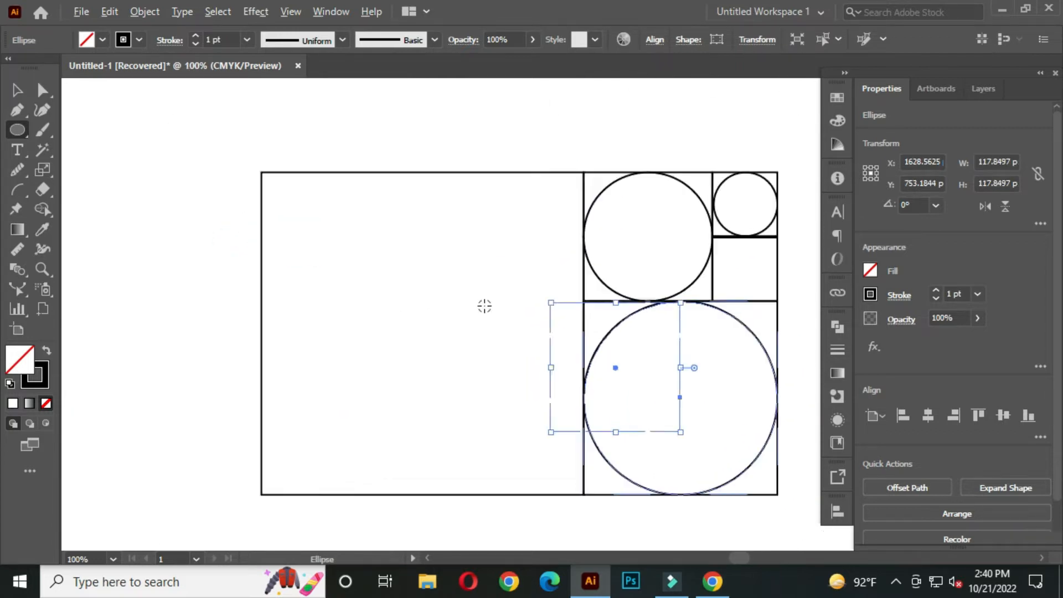
left_click_drag(484, 306, 441, 242)
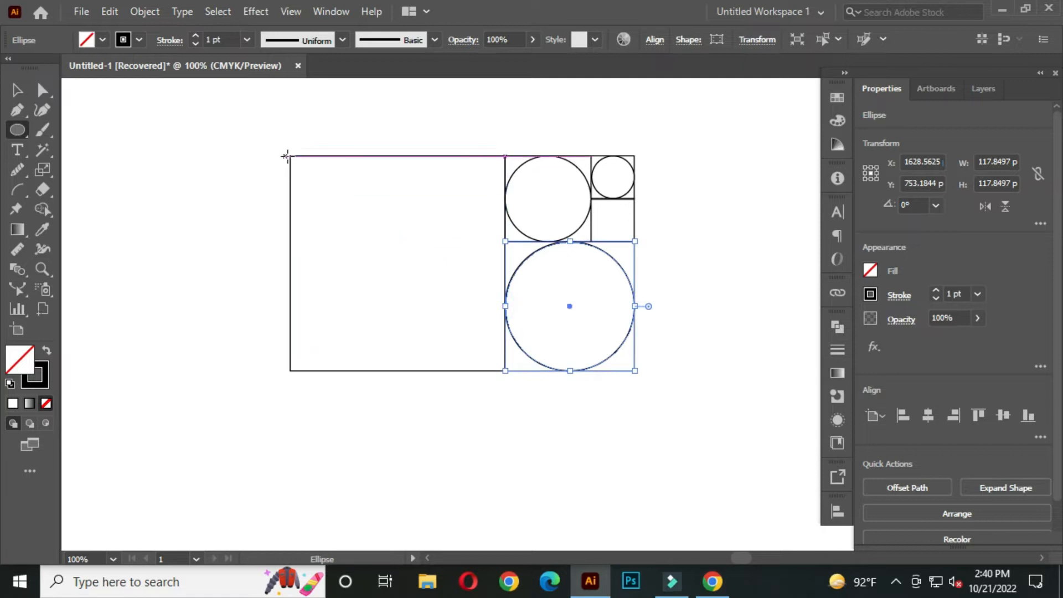
left_click_drag(290, 156, 505, 371)
left_click(19, 89)
left_click(143, 176)
Step: Move the four circles together about 465 pt to the left, clear of the squares
scroll(433, 240, "down", 1)
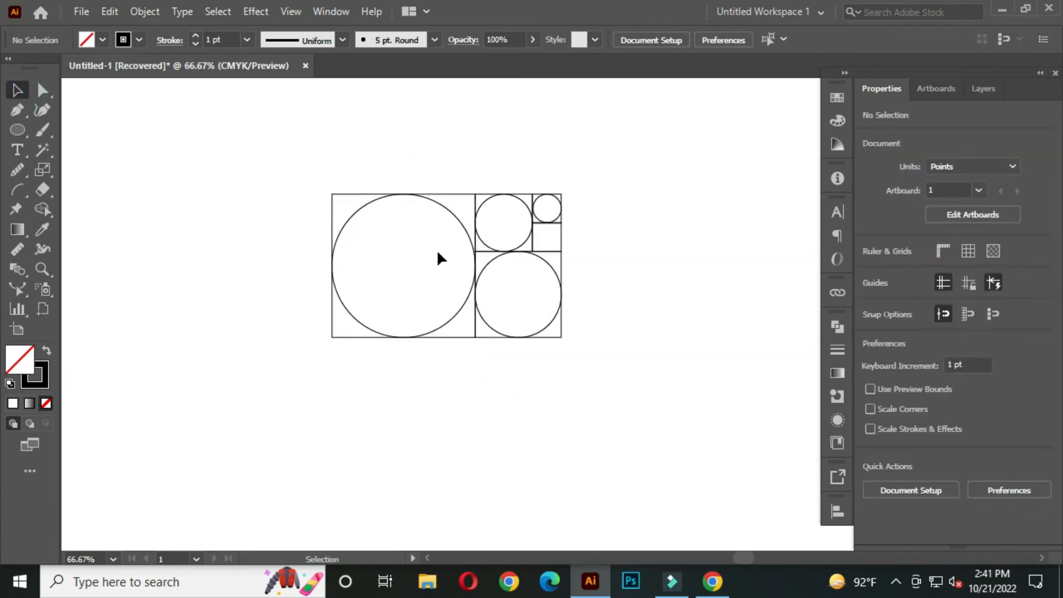
left_click_drag(368, 226, 494, 230)
left_click(481, 218)
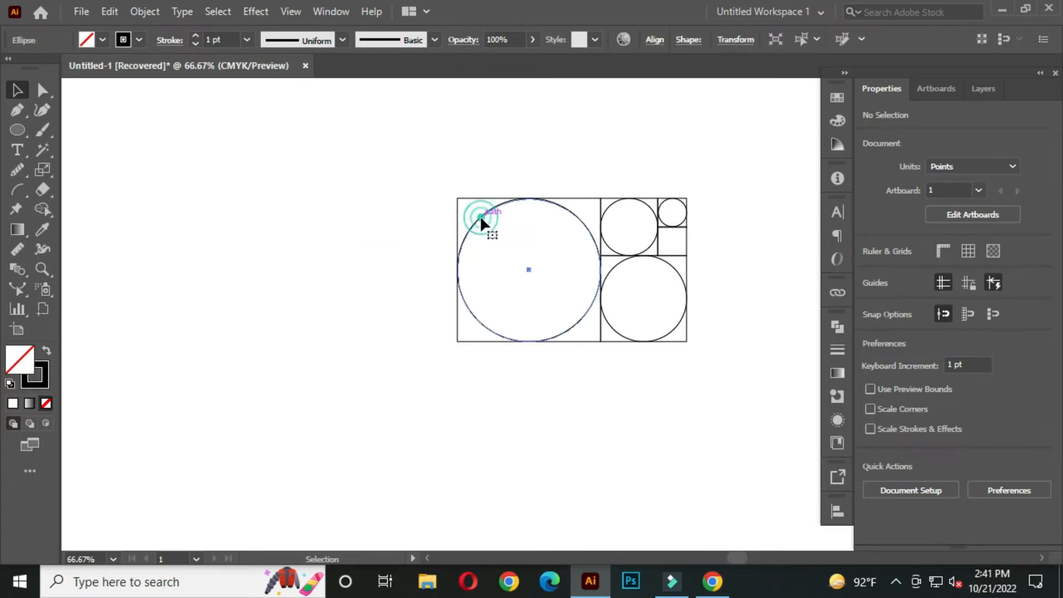
left_click(607, 242, "shift")
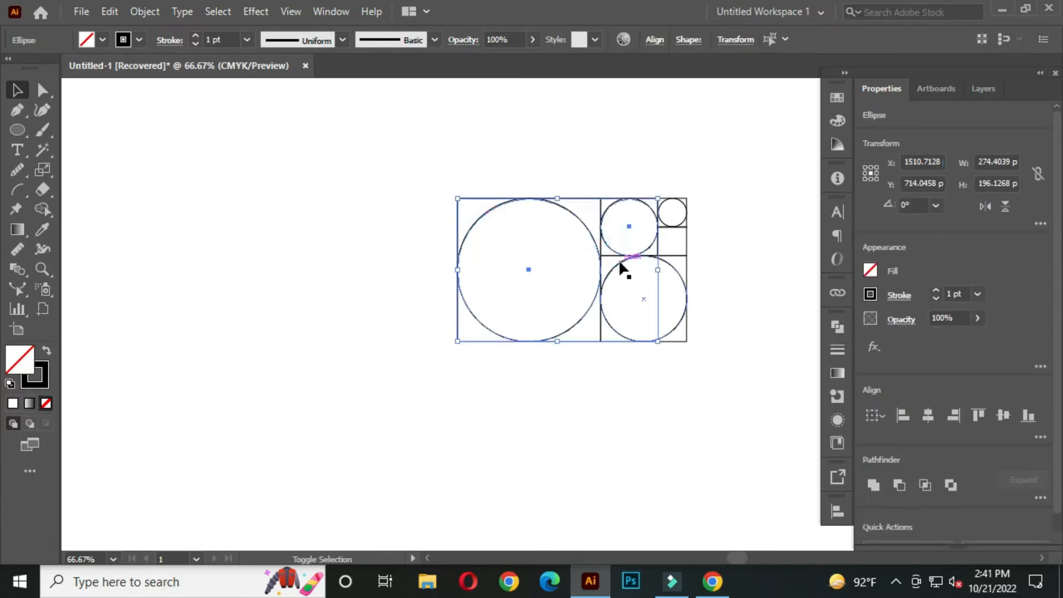
left_click(663, 224, "shift")
scroll(675, 227, "up", 2)
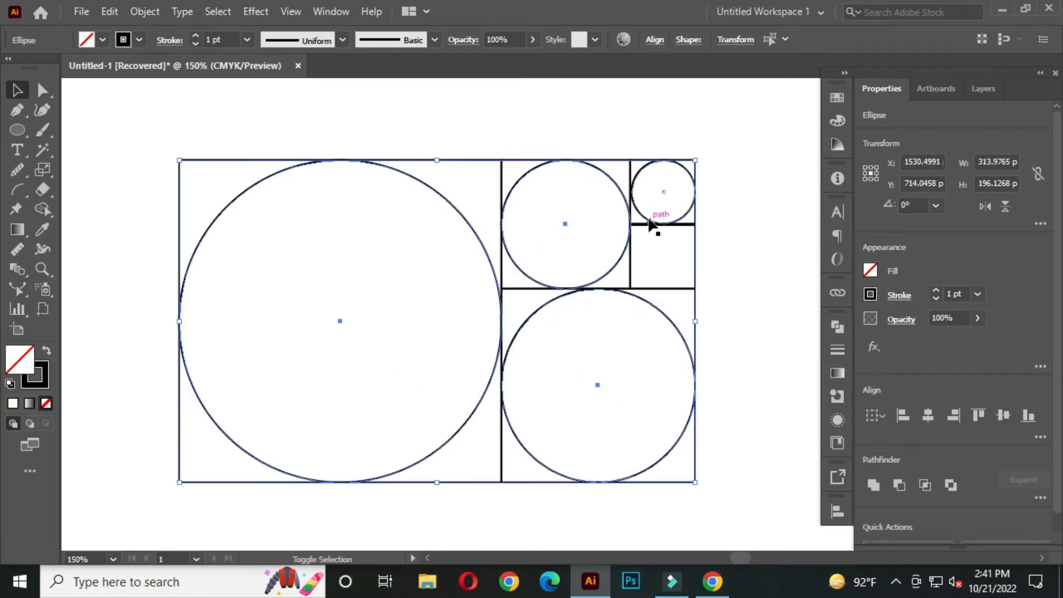
scroll(665, 221, "down", 2)
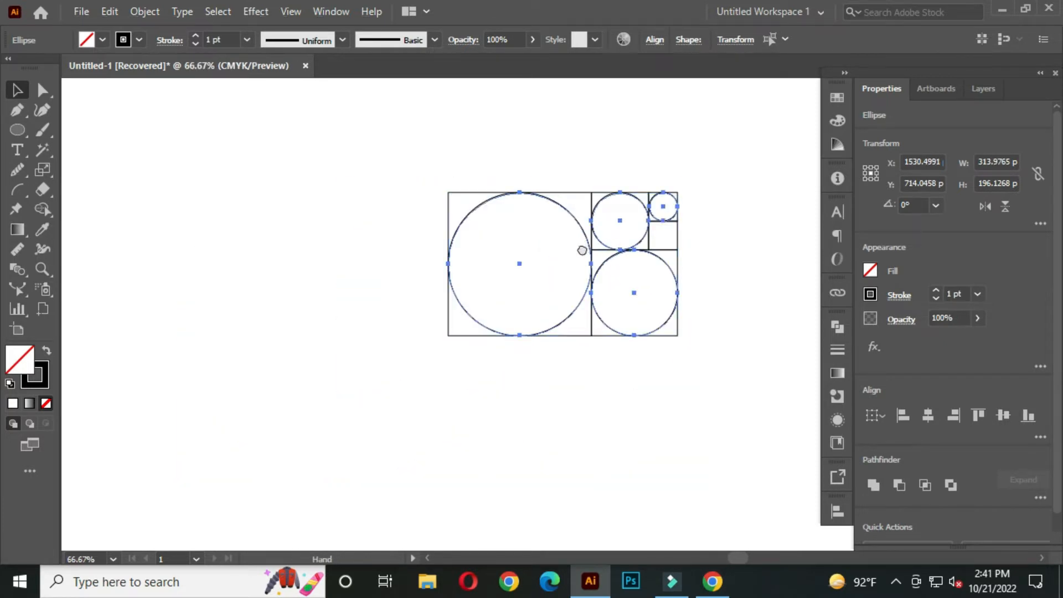
left_click_drag(586, 244, 649, 238)
left_click_drag(530, 209, 192, 227)
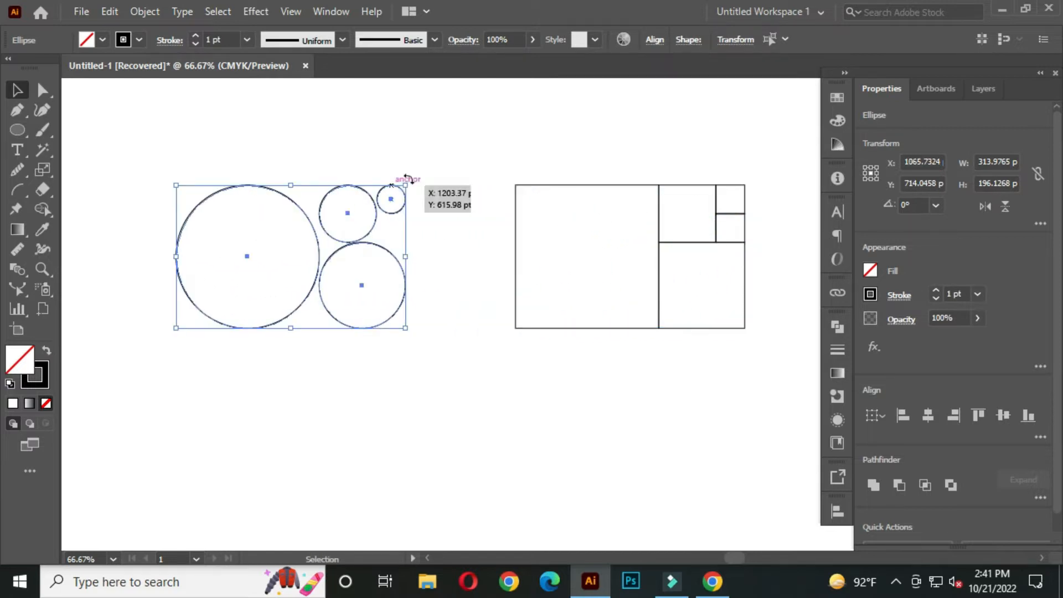
left_click(432, 172)
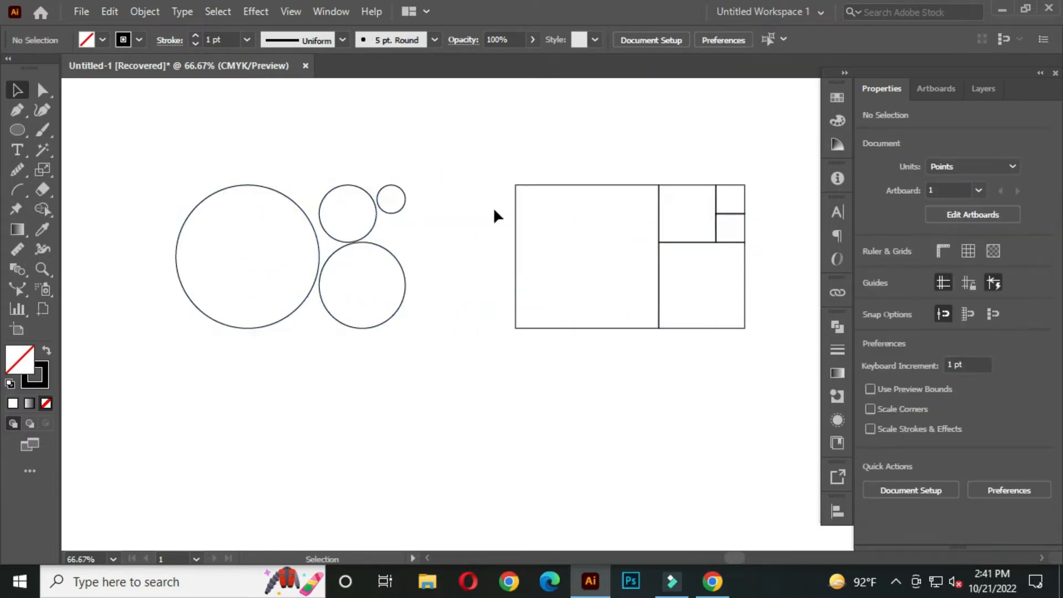
Step: Align the four circles on their horizontal and vertical centers to make them concentric
left_click_drag(442, 254, 593, 268)
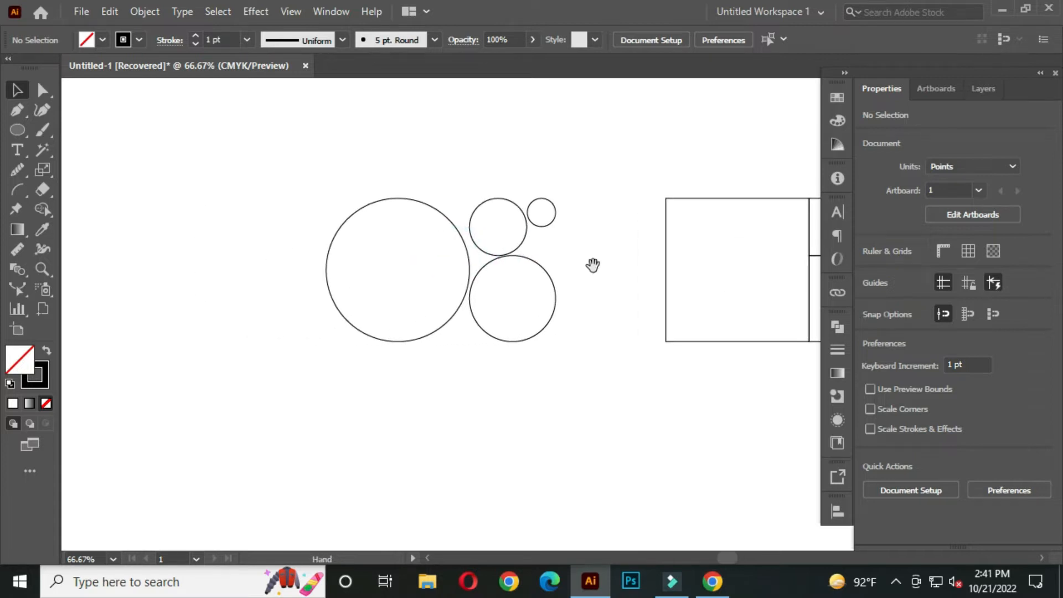
left_click_drag(294, 133, 596, 376)
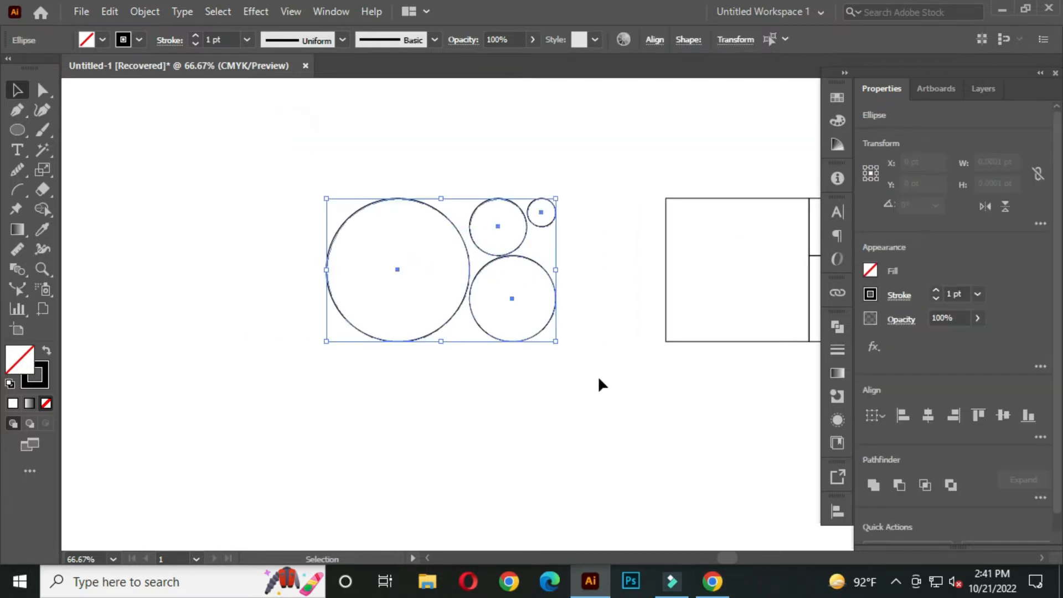
left_click(654, 41)
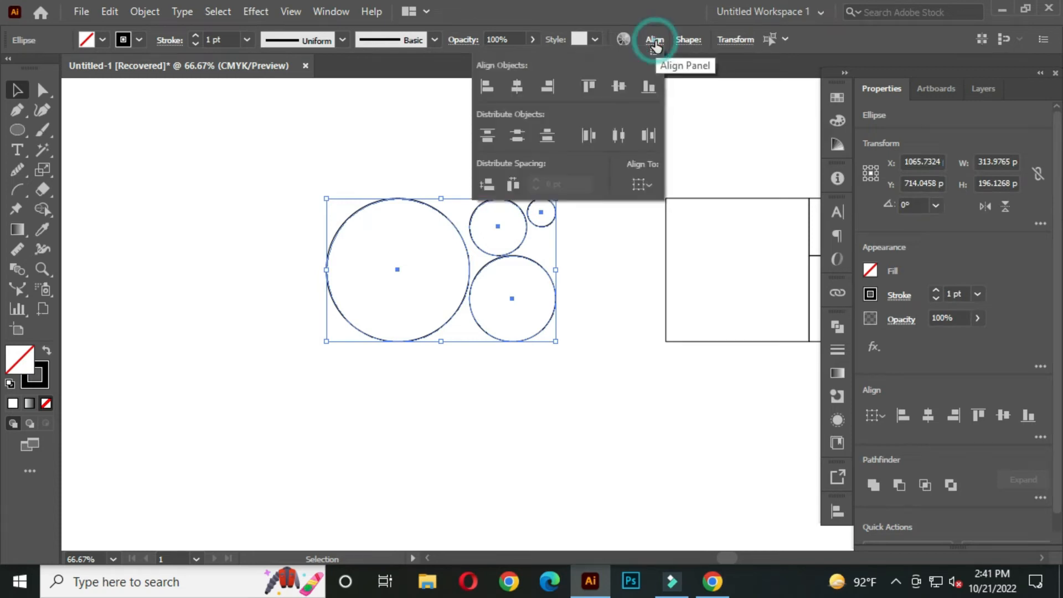
left_click(522, 83)
left_click(618, 88)
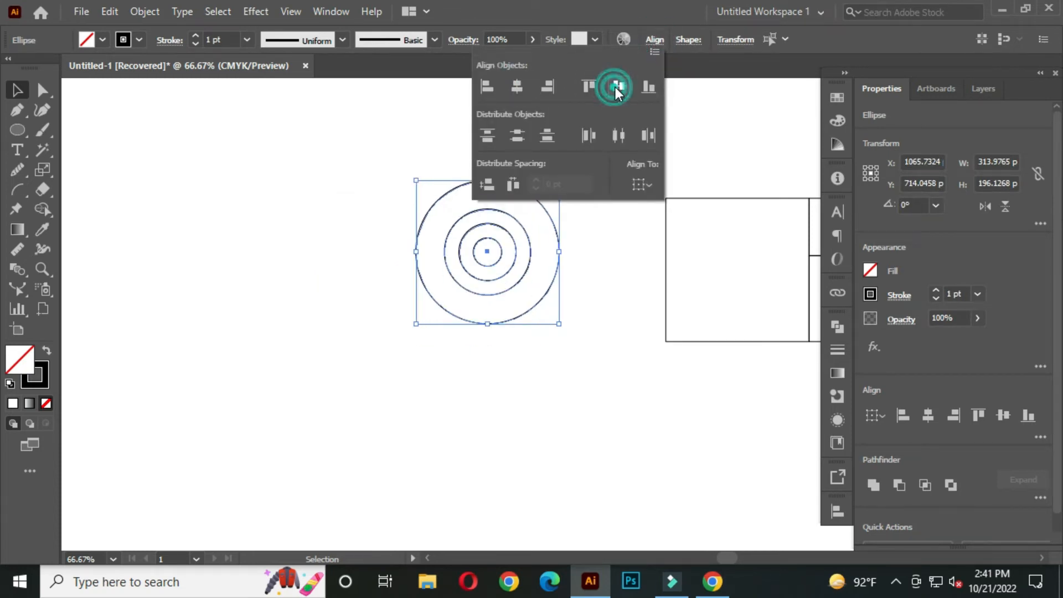
left_click(590, 240)
left_click(590, 239)
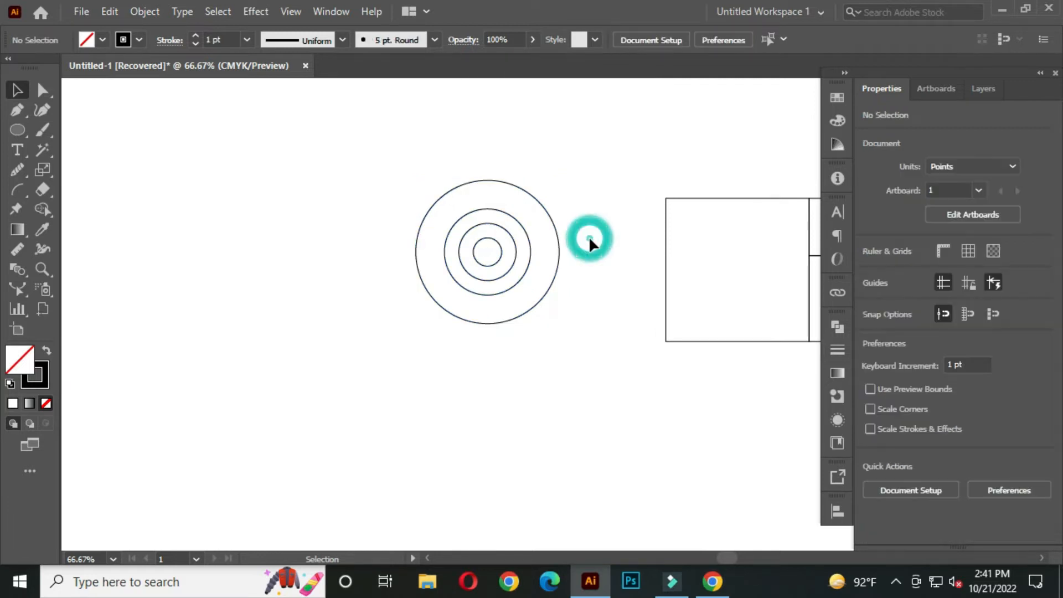
Step: Duplicate the three inner concentric circles about 285 pt to the left of the originals
scroll(584, 236, "up", 1)
key("space")
left_click_drag(571, 222, 678, 224)
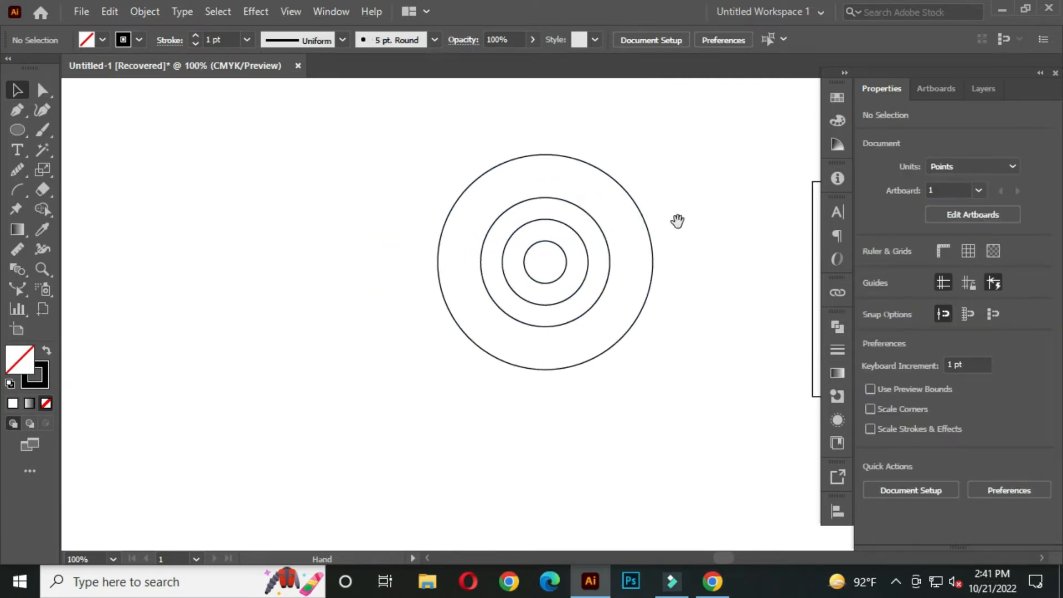
scroll(662, 191, "up", 1)
key("space")
left_click_drag(595, 212, 621, 190)
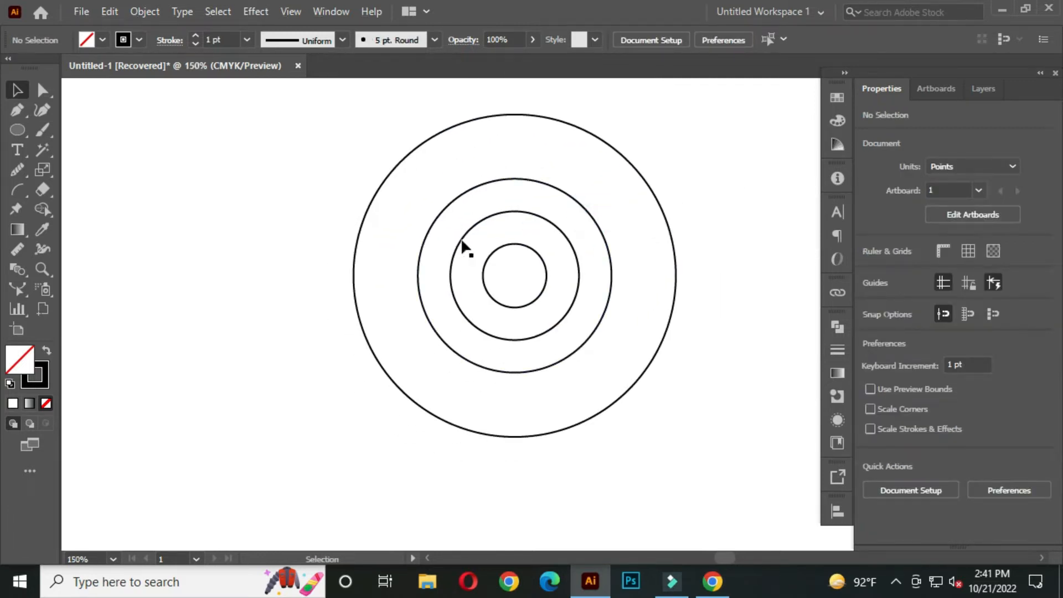
scroll(657, 305, "down", 1)
key("space")
left_click_drag(564, 299, 582, 298)
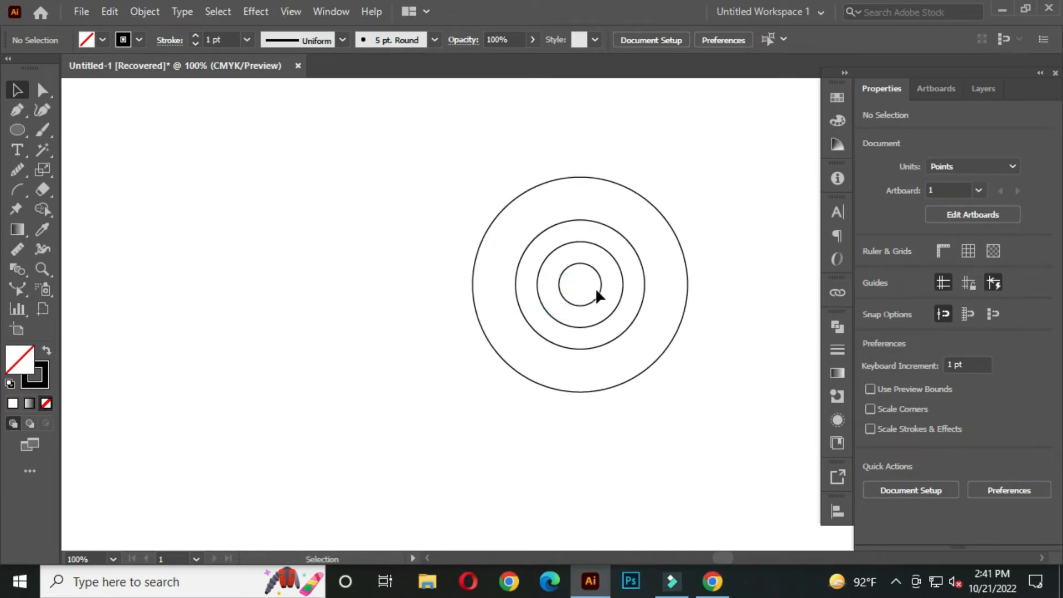
left_click(571, 221)
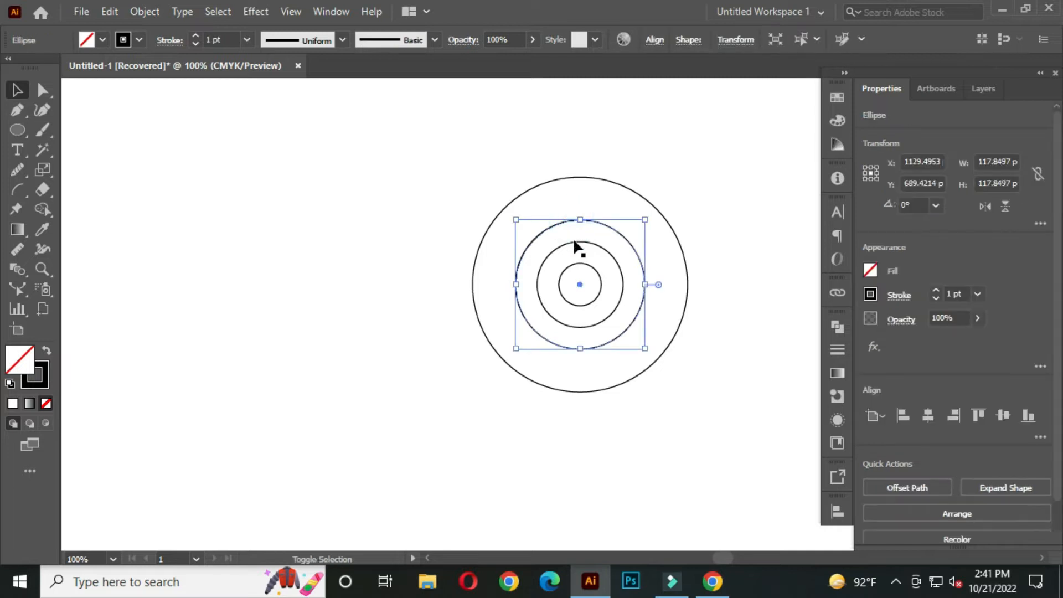
left_click(573, 240, "shift")
left_click(576, 263, "shift")
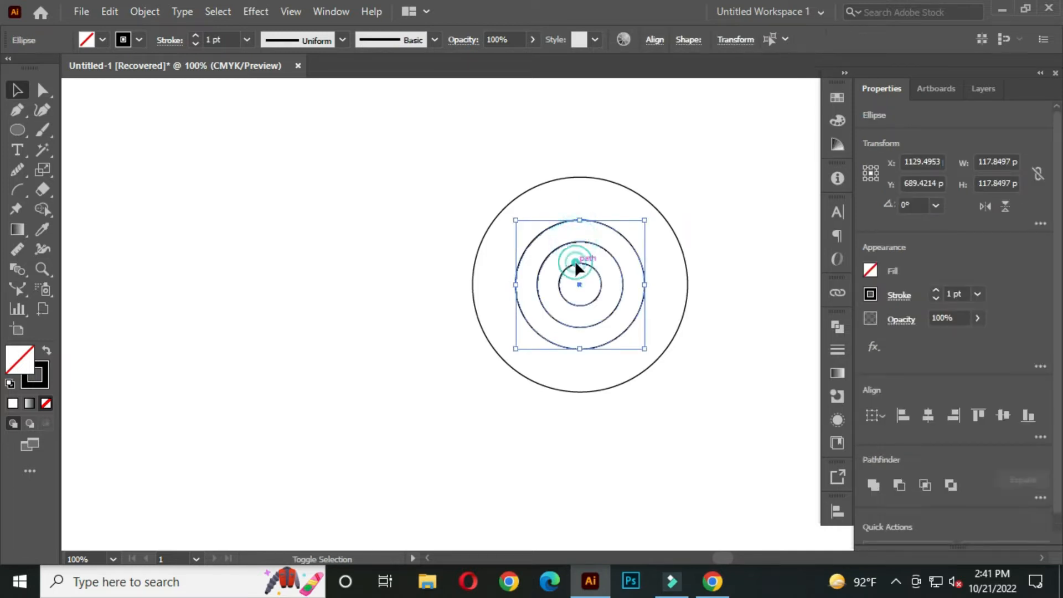
left_click_drag(576, 264, 270, 273)
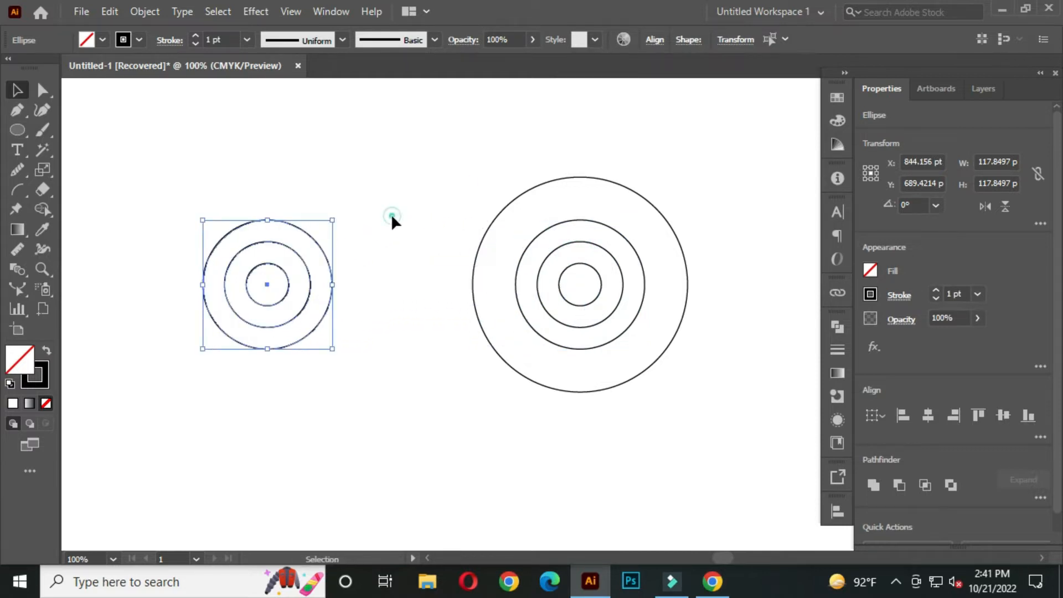
left_click(392, 217)
Step: Set the stroke weight of the three duplicated concentric circles to 10 pt
left_click_drag(384, 242, 578, 242)
scroll(521, 225, "up", 1)
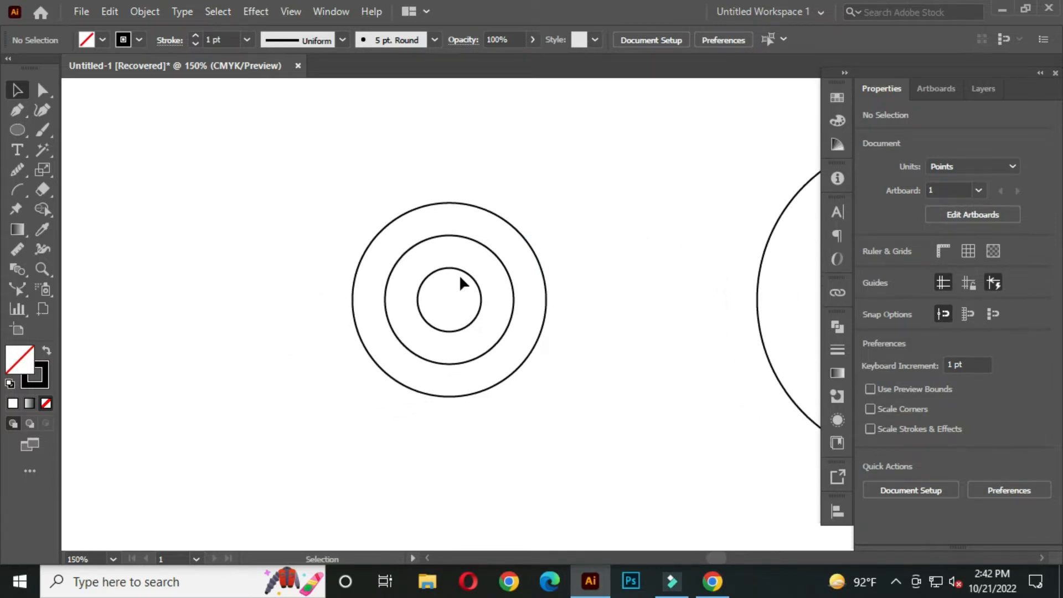
left_click_drag(322, 174, 598, 403)
left_click(234, 43)
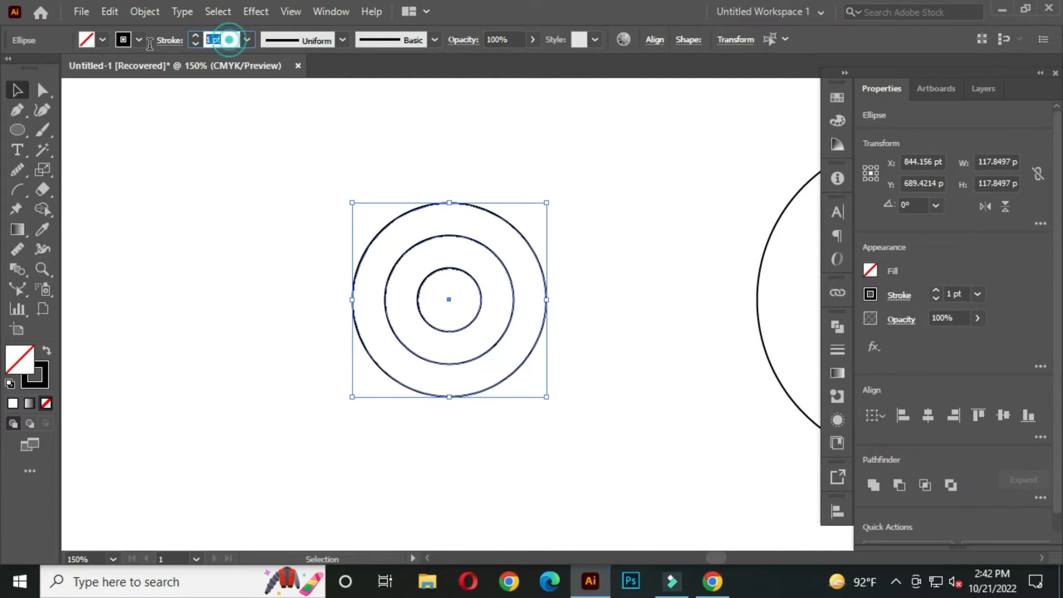
type("10")
left_click(226, 221)
left_click_drag(568, 314, 547, 312)
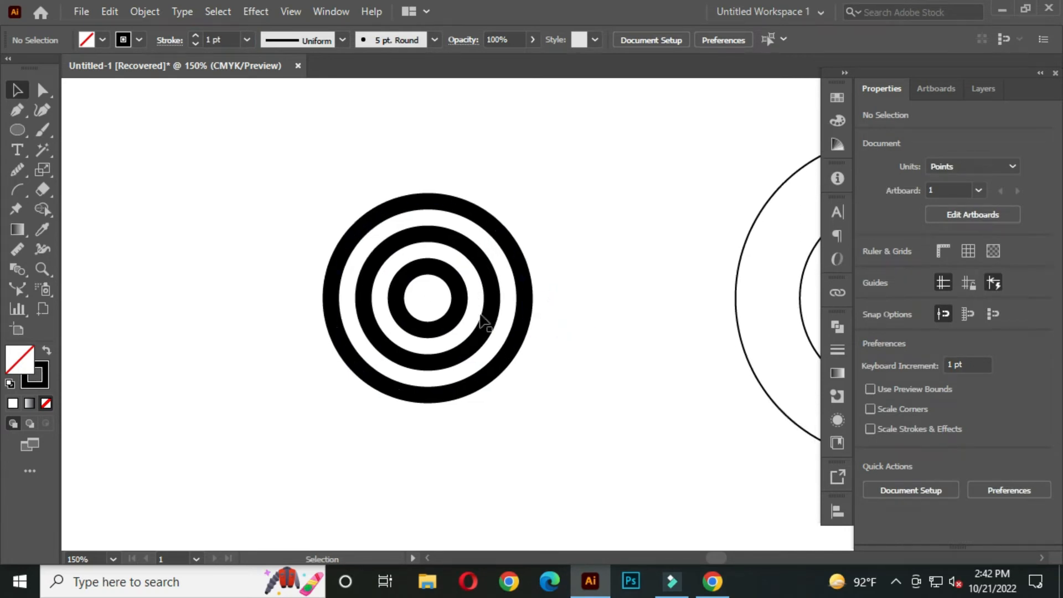
Step: Expand the fill and stroke of the three thick concentric circles into filled ring shapes
left_click_drag(298, 161, 596, 398)
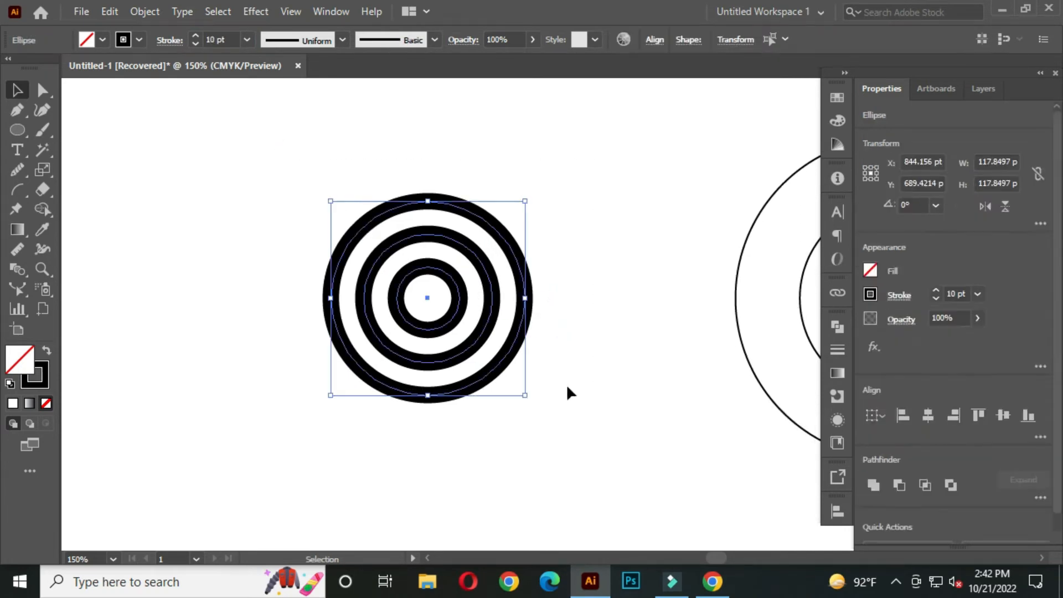
left_click(144, 11)
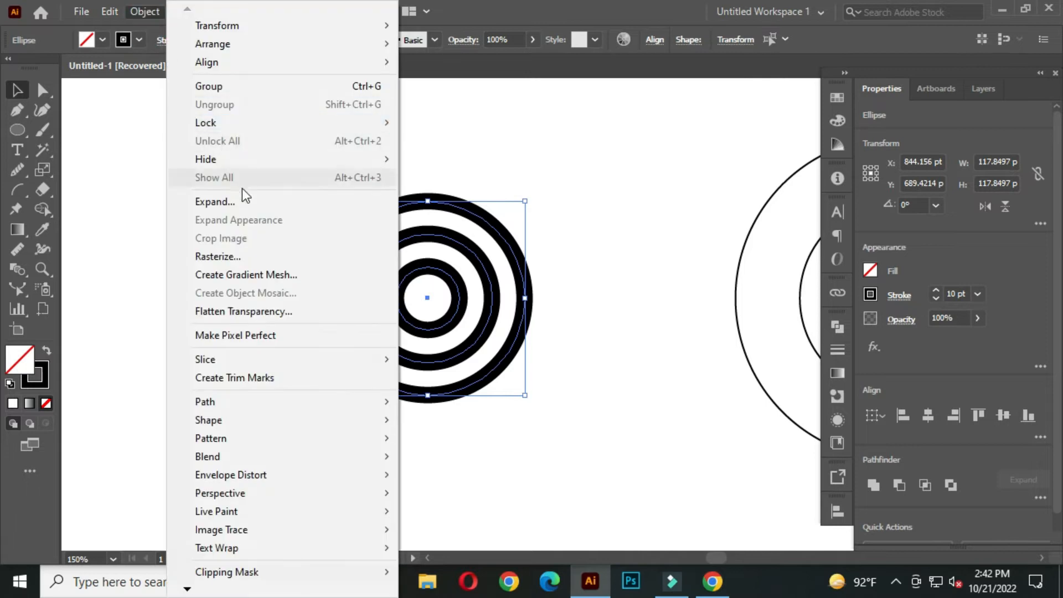
left_click(248, 201)
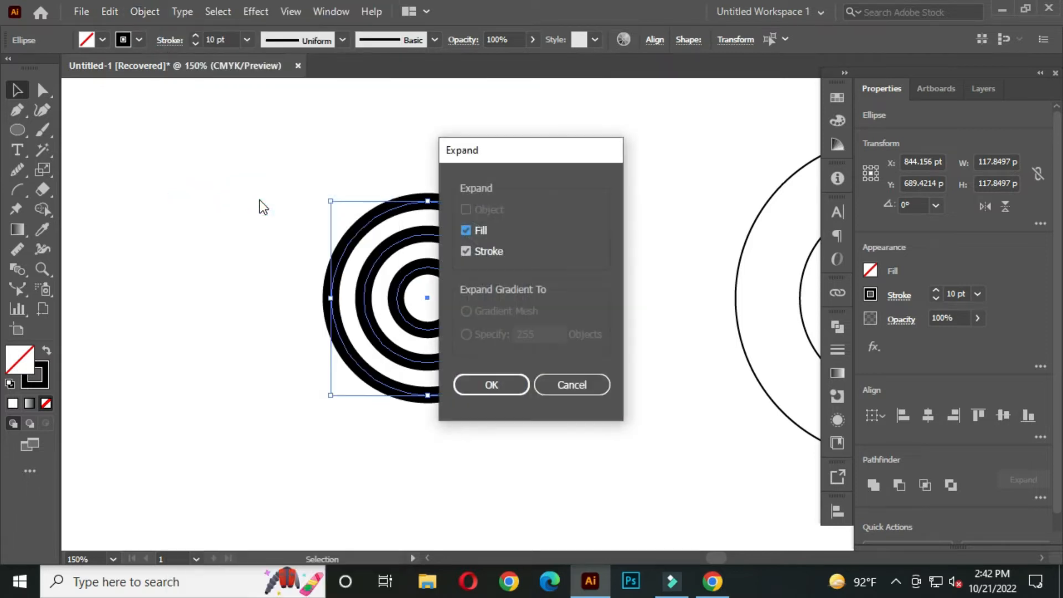
left_click(504, 389)
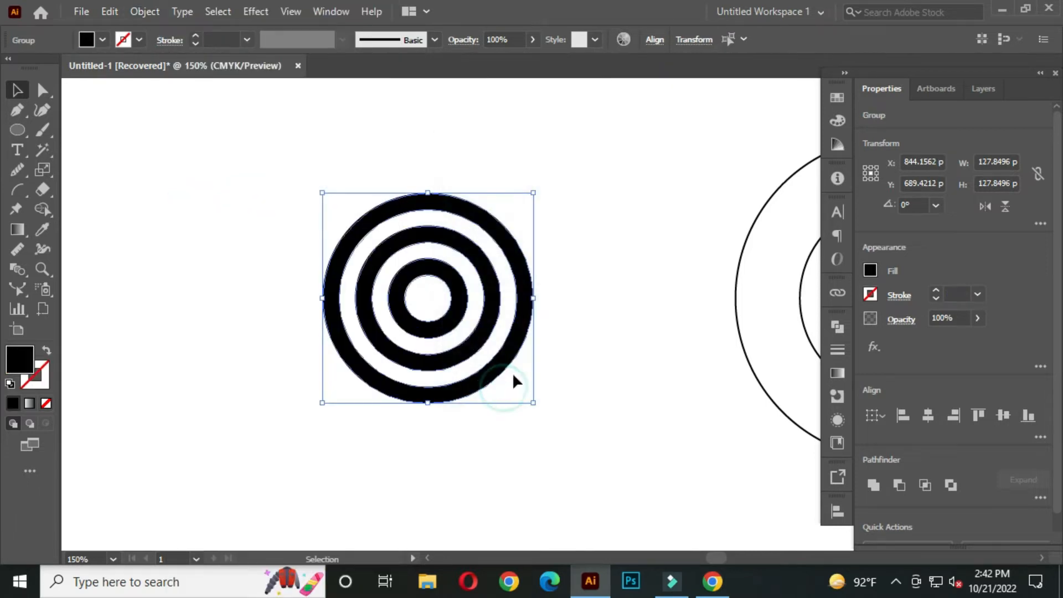
left_click(583, 250)
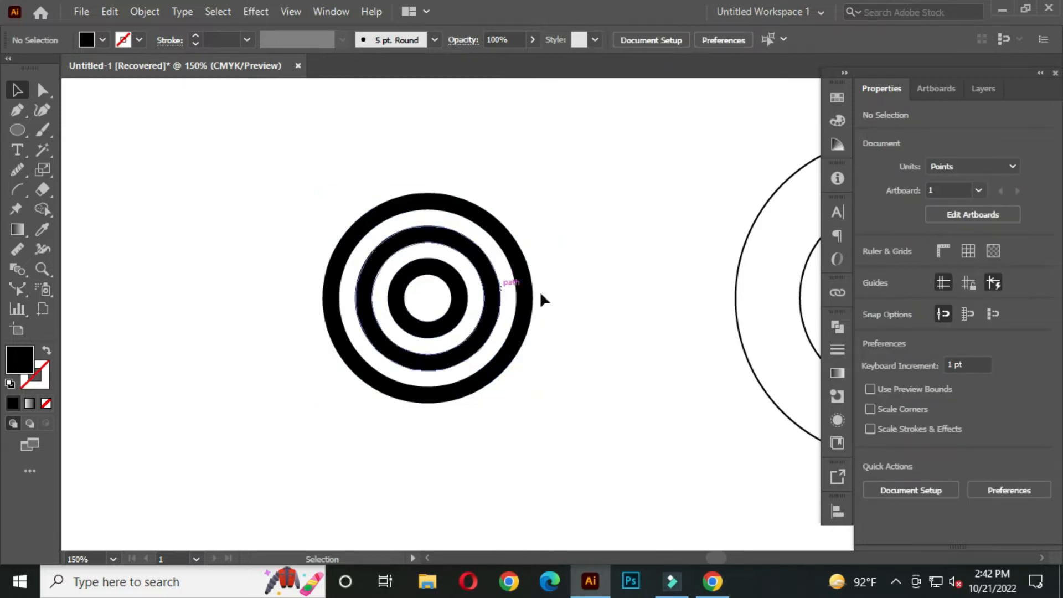
Step: Duplicate the second-largest circle of the original set onto the right side of the black rings, centered at about X 917 pt, Y 689 pt
left_click_drag(541, 295, 500, 294)
left_click(577, 294, "ctrl+alt")
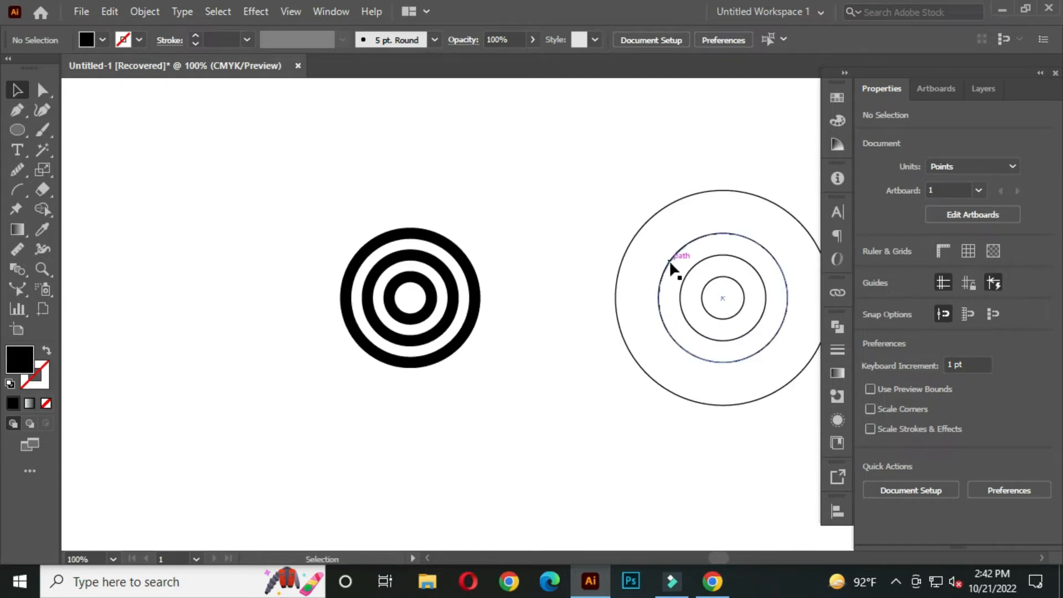
left_click(670, 262)
left_click_drag(671, 265, 471, 293)
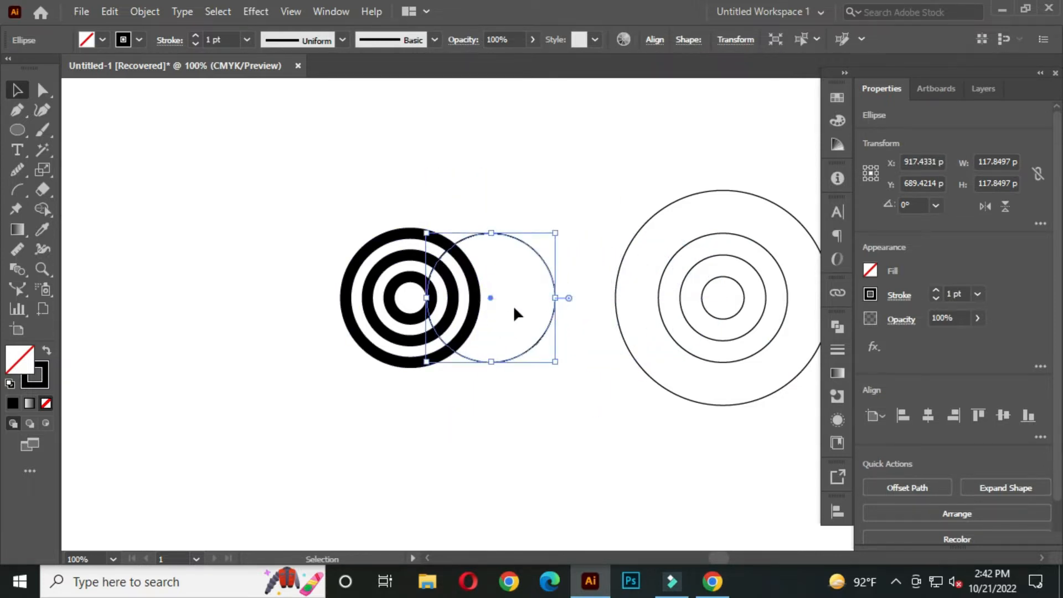
left_click(519, 190)
scroll(430, 317, "up", 3)
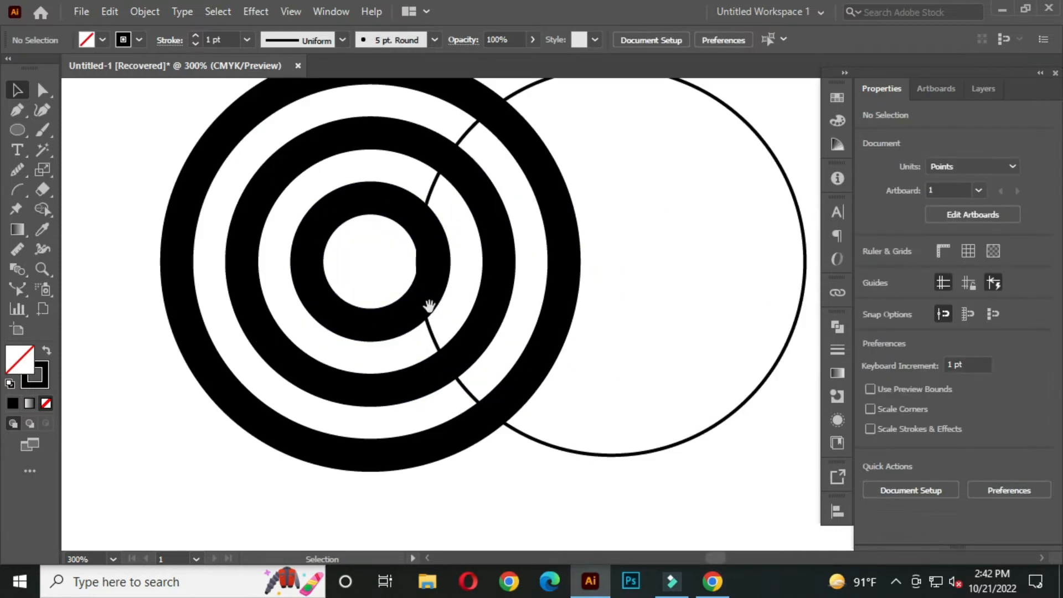
Step: Move the thin circle on the rings' right side about 21 pt down and 3 pt left
left_click_drag(422, 298, 435, 298)
scroll(480, 285, "down", 1)
left_click(452, 309)
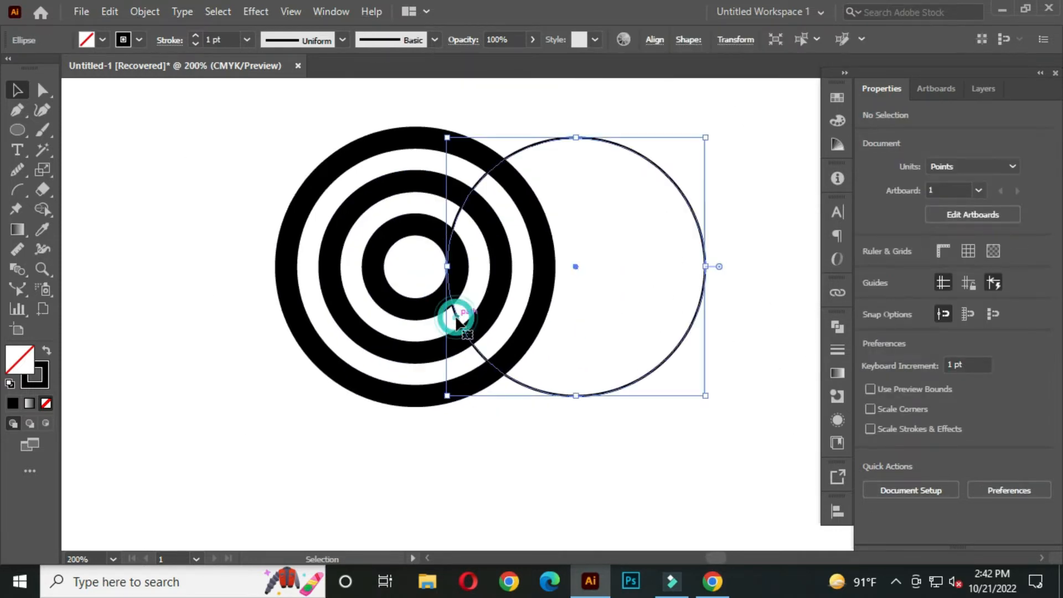
scroll(455, 320, "up", 1)
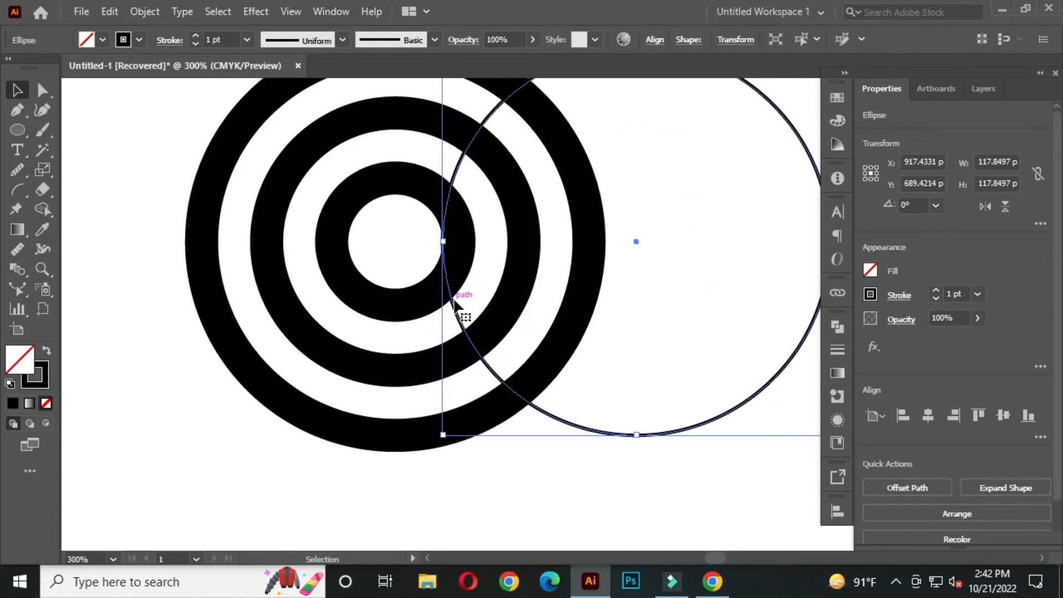
left_click_drag(451, 299, 442, 372)
scroll(441, 263, "up", 2)
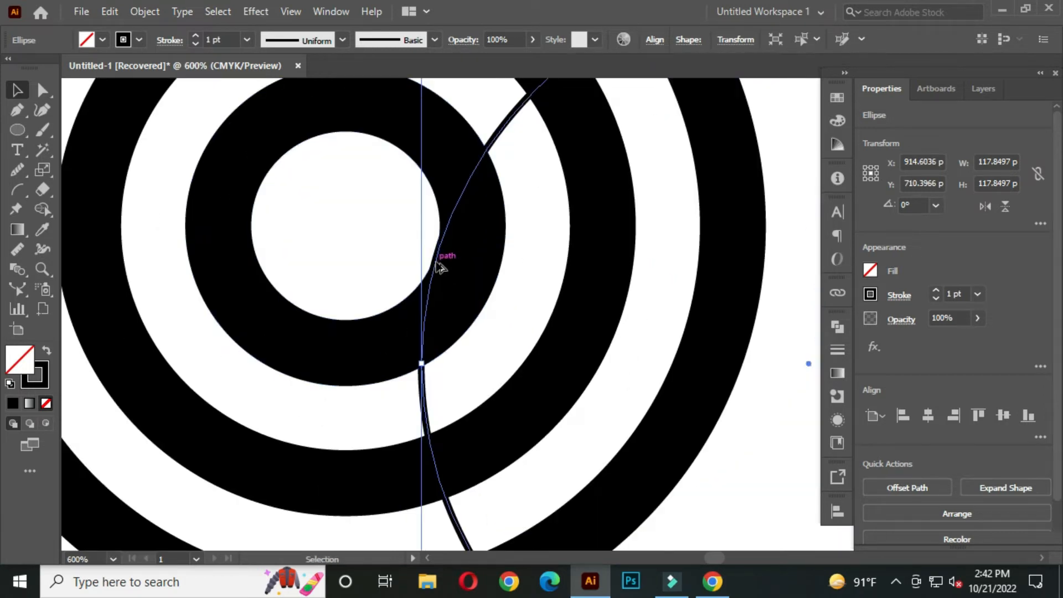
scroll(437, 265, "down", 4)
left_click(606, 245)
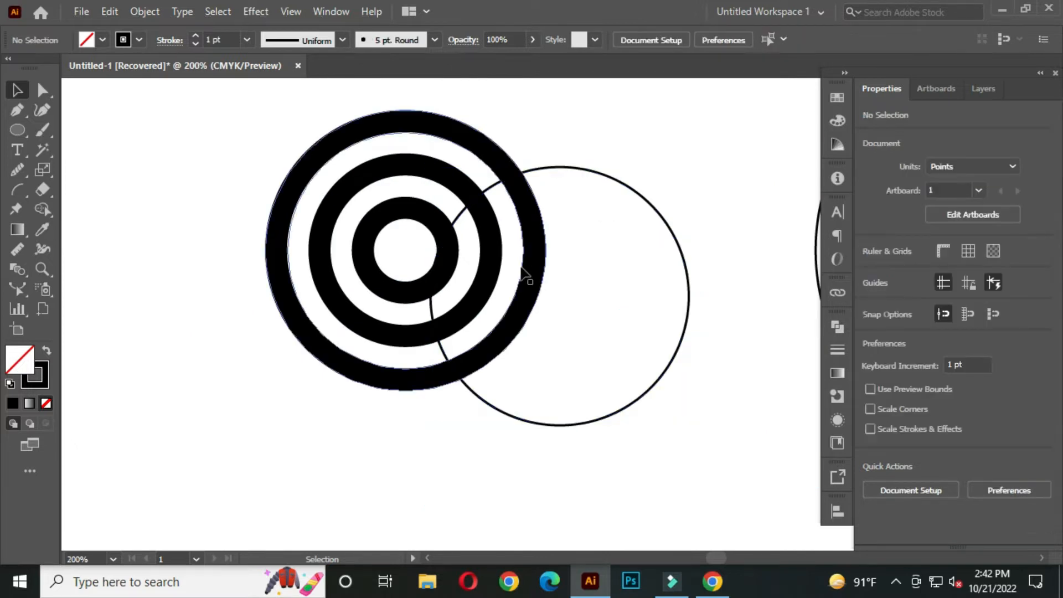
Step: Duplicate the right thin circle about 141 pt to the left, mirroring its position on the other side of the rings
left_click(458, 216)
left_click_drag(458, 215, 152, 244)
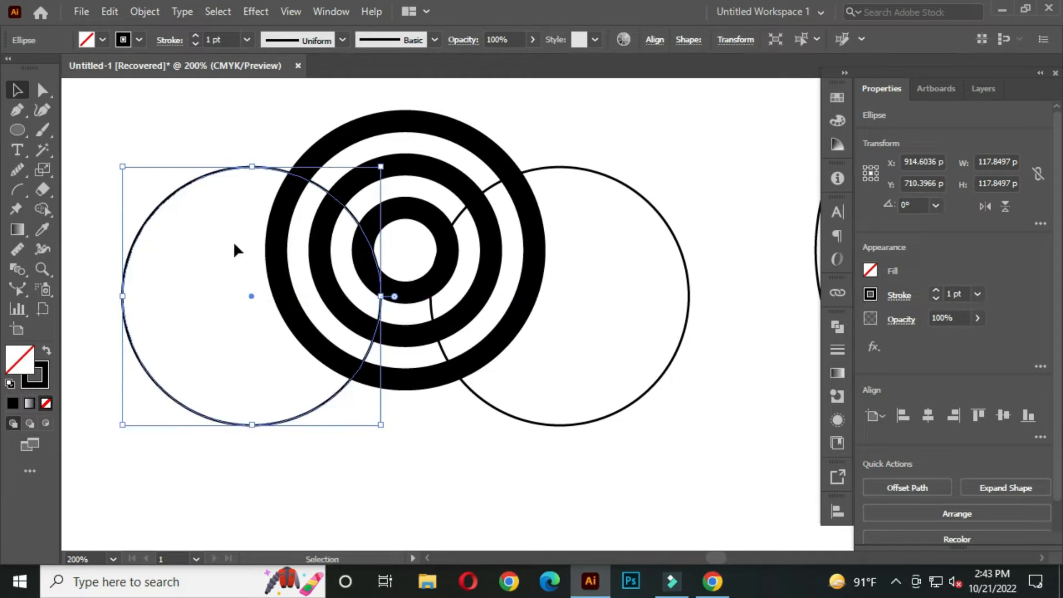
left_click(395, 243)
scroll(379, 253, "up", 2)
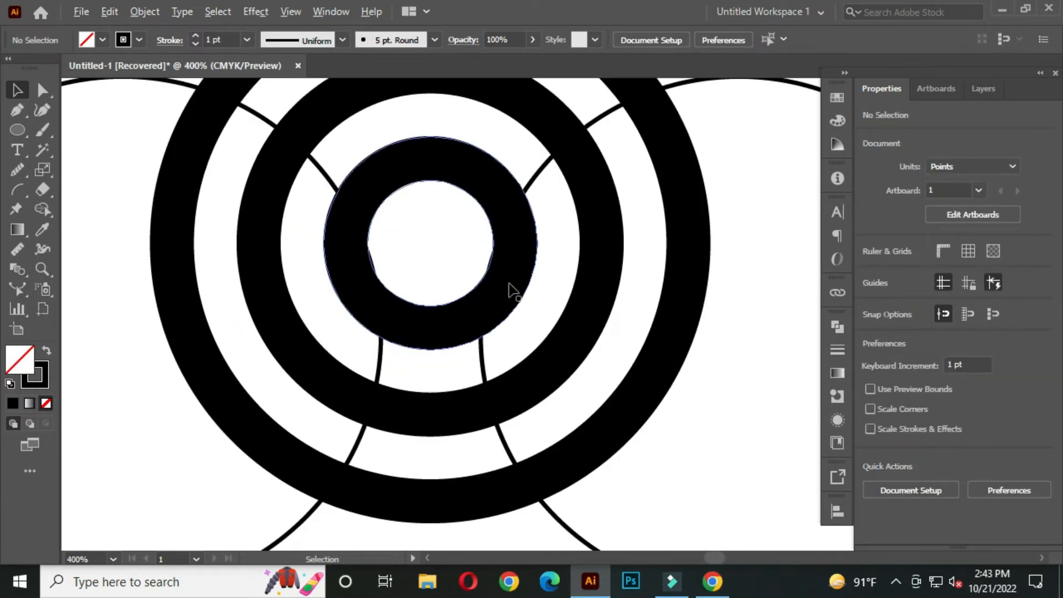
scroll(510, 289, "down", 3)
Step: Place another copy of the thin circle centered below the rings, at about X 844 pt, Y 763 pt
left_click(500, 310)
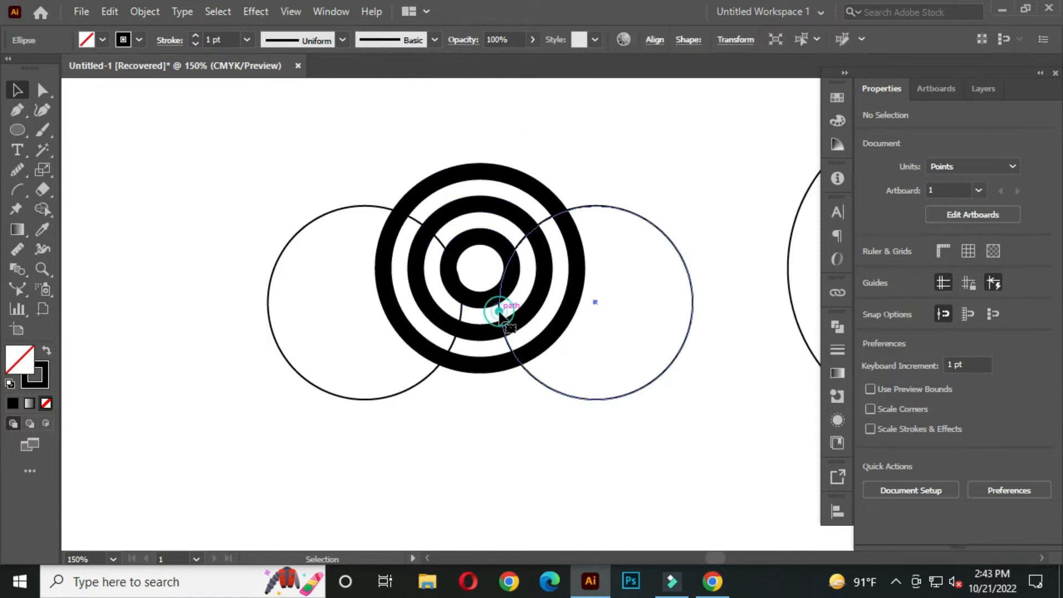
left_click_drag(502, 317, 386, 320)
left_click_drag(386, 320, 386, 320)
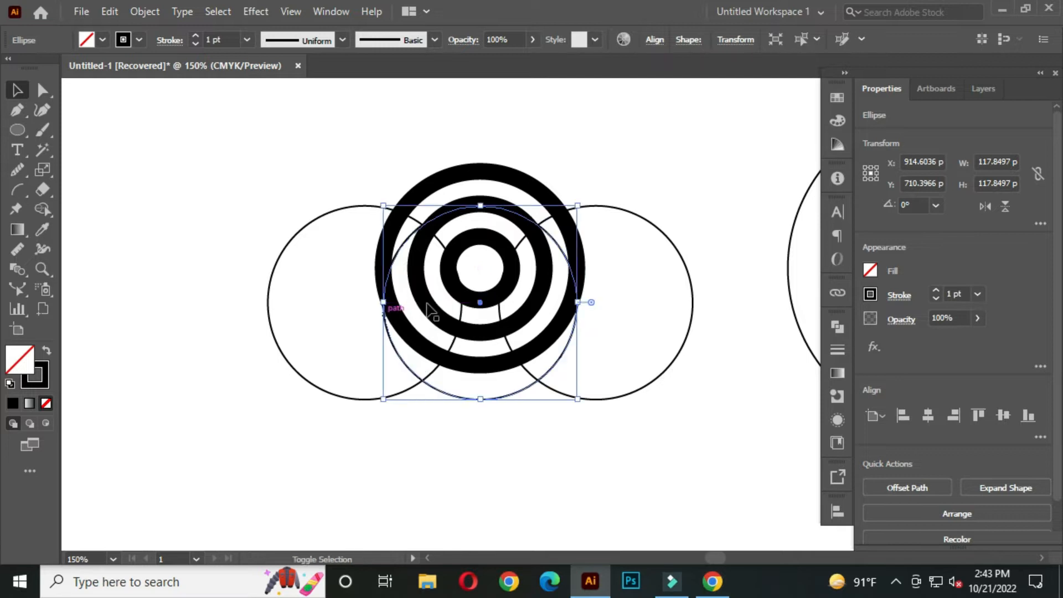
scroll(479, 261, "up", 1)
left_click_drag(492, 190, 498, 308)
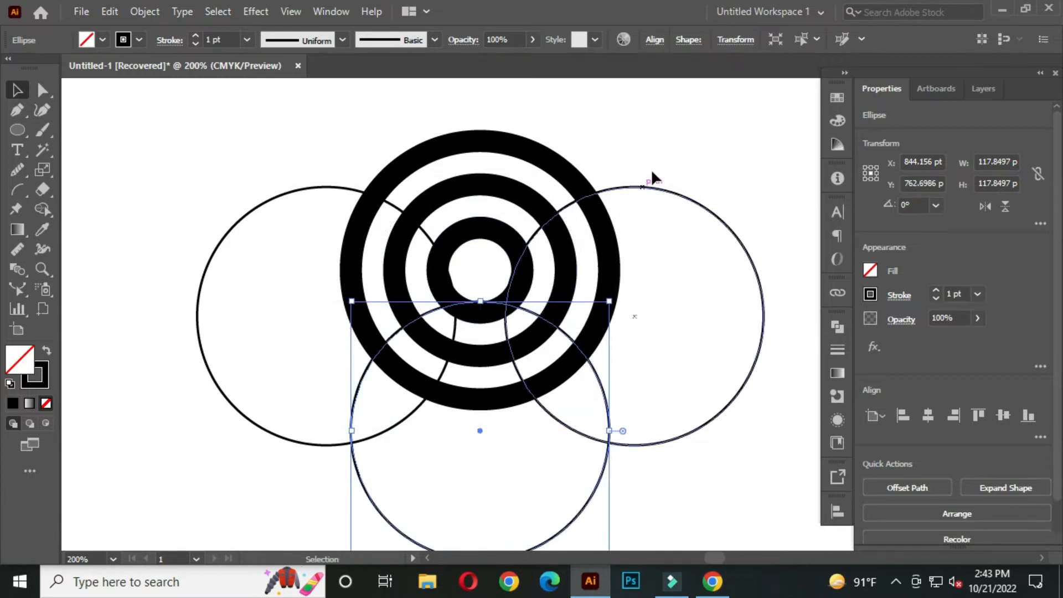
left_click(663, 149)
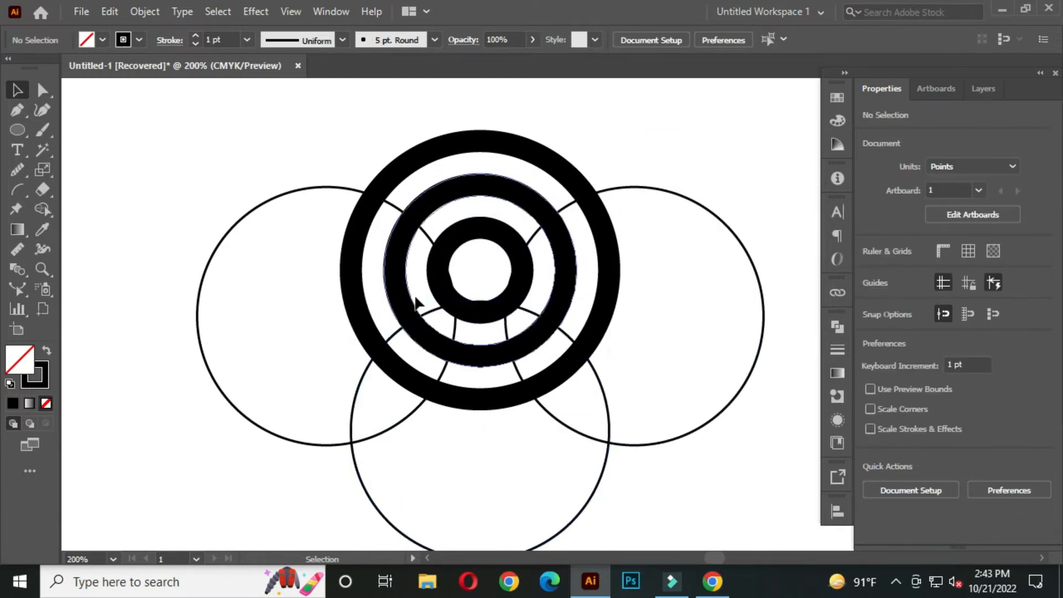
Step: Duplicate the left and right thin circles together about 10.7 pt straight up
left_click_drag(592, 308, 574, 304)
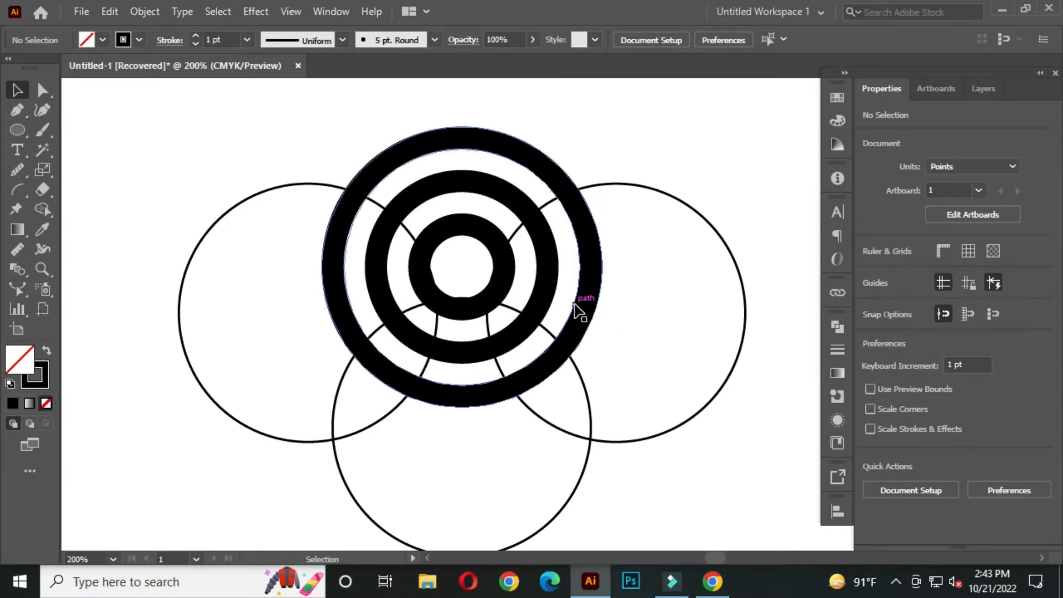
left_click(294, 183)
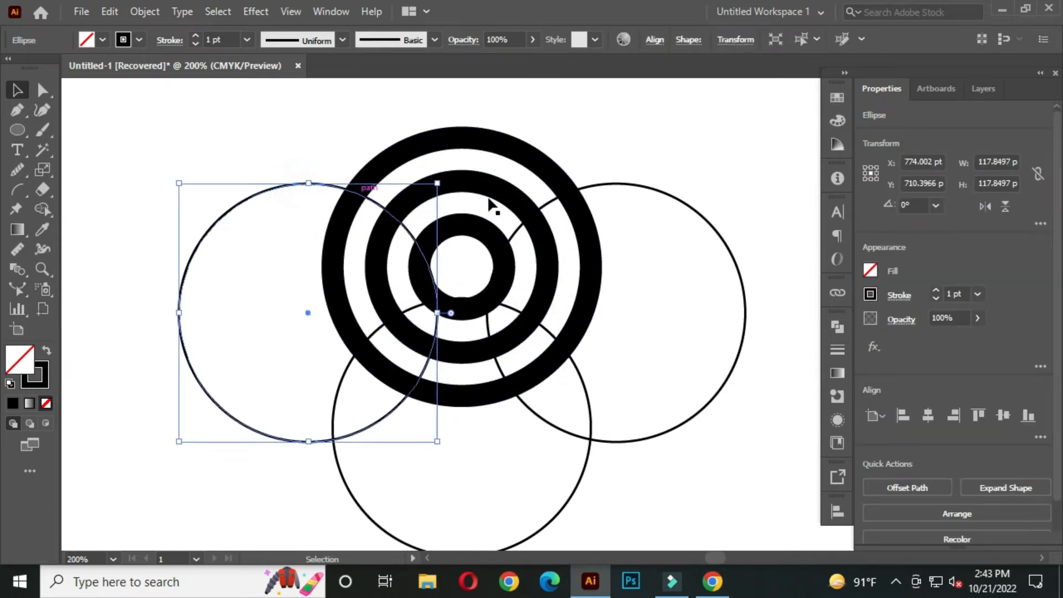
left_click(611, 181, "shift")
scroll(513, 235, "up", 1)
left_click_drag(517, 237, 516, 204)
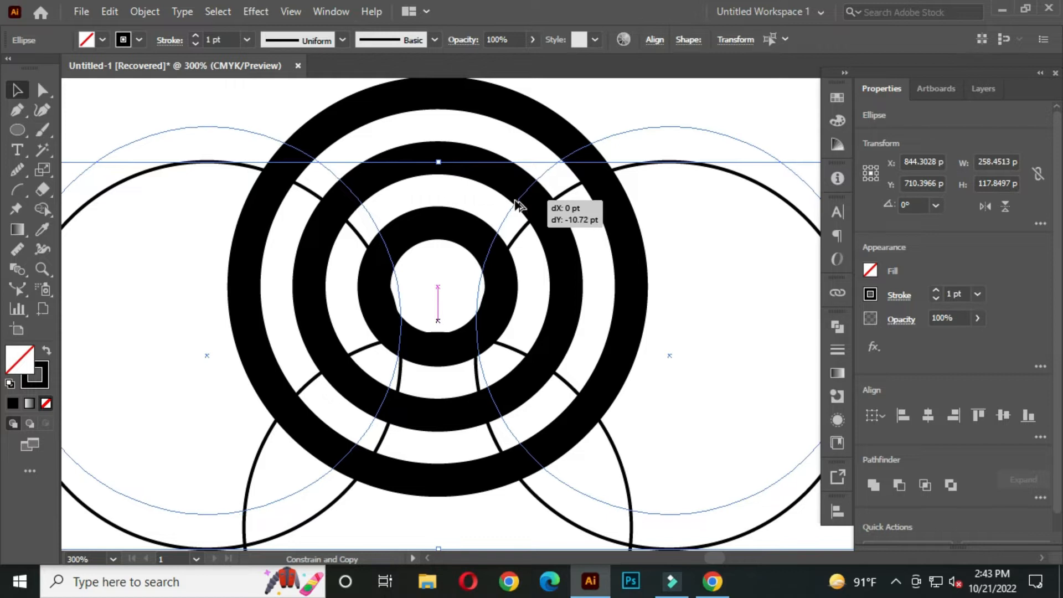
scroll(582, 243, "down", 1)
scroll(583, 243, "down", 1)
left_click(633, 138)
left_click_drag(641, 281, 592, 264)
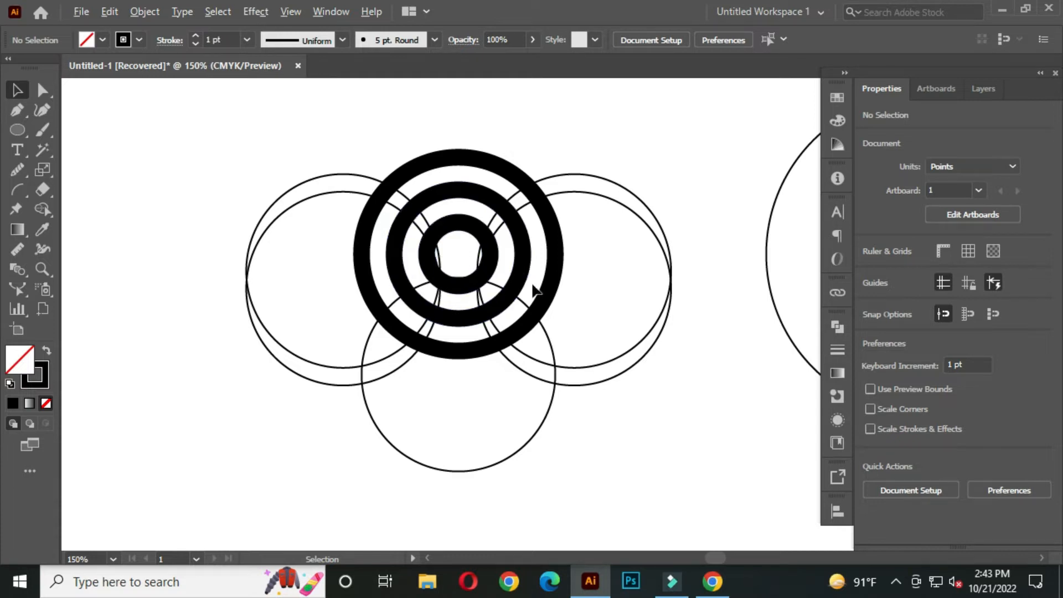
Step: Use the Shape Builder to remove all thin-circle areas lying outside the outermost black ring
scroll(570, 290, "down", 1)
left_click_drag(569, 290, 546, 284)
left_click_drag(309, 143, 612, 421)
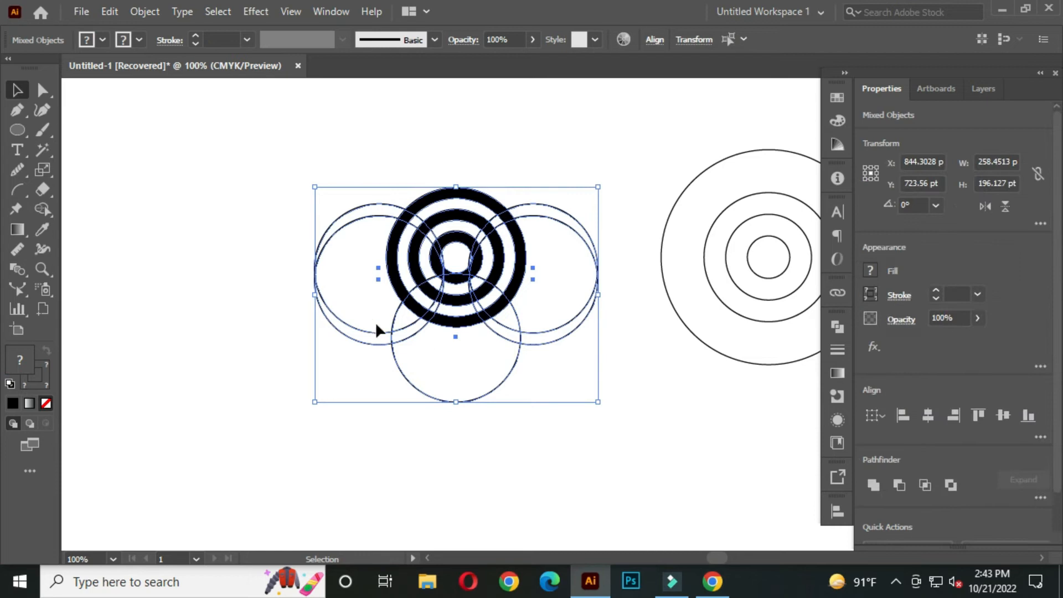
left_click(41, 209)
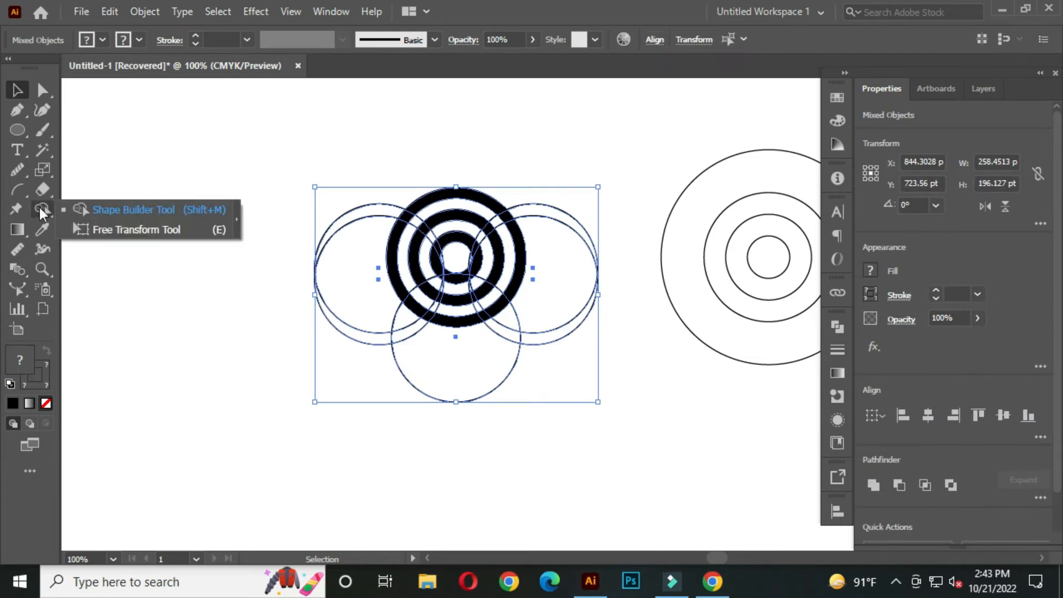
left_click(109, 214)
left_click(340, 277, "alt")
mouse_move(332, 266)
left_mouse_down()
mouse_move(372, 368)
mouse_move(374, 347)
mouse_move(406, 335)
mouse_move(528, 327)
mouse_move(605, 215)
mouse_move(564, 347)
mouse_move(515, 329)
left_mouse_up()
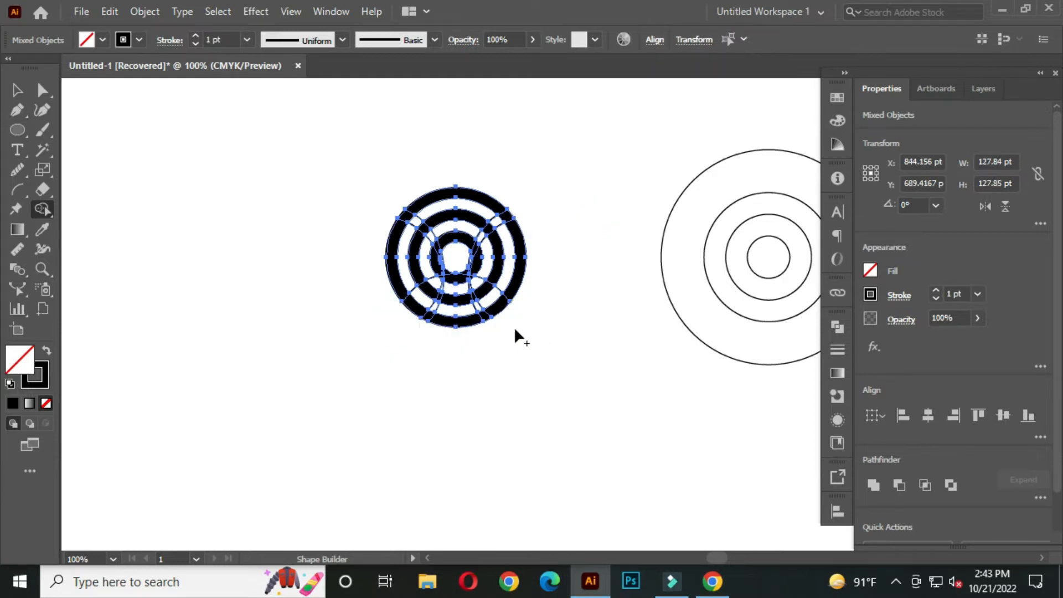
left_click(24, 91)
left_click(265, 218)
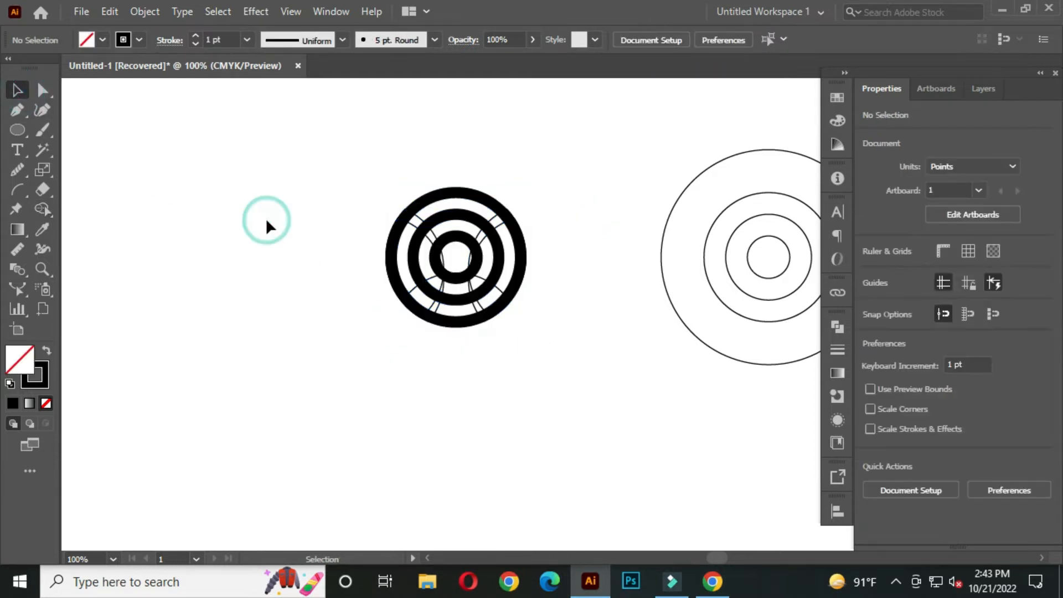
Step: Fill the left, right and lower arc-bounded pieces inside the rings with CMYK Cyan
scroll(488, 291, "up", 2)
left_click_drag(459, 301, 498, 282)
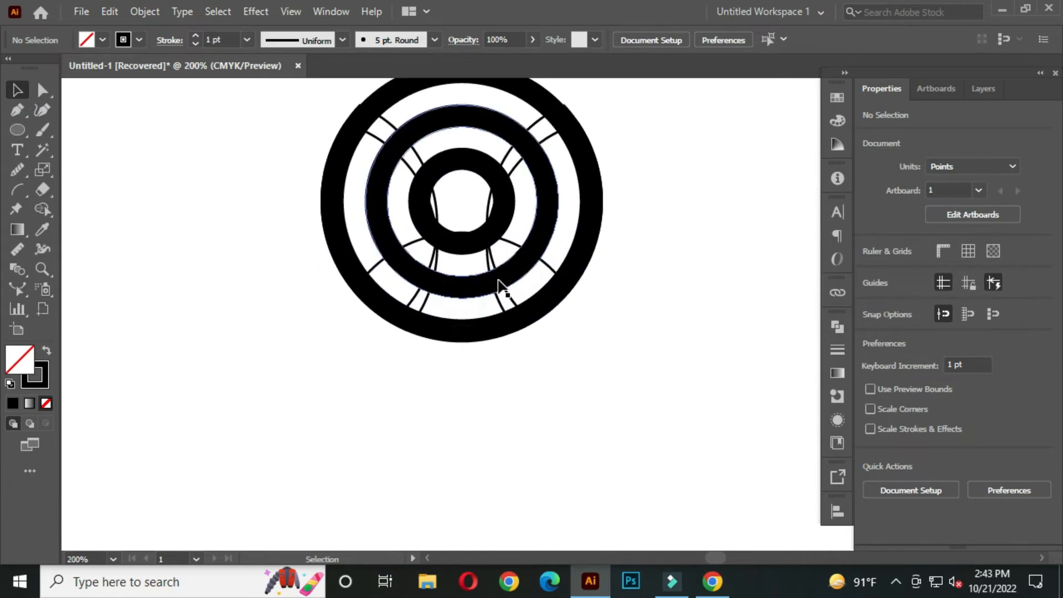
left_click_drag(482, 214, 487, 271)
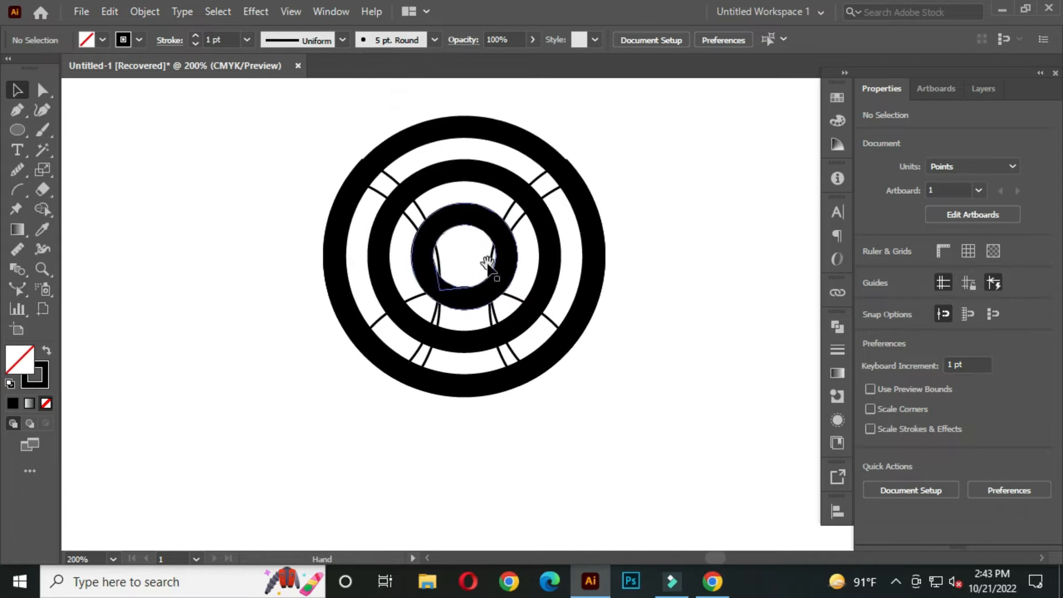
left_click(381, 199)
left_click(517, 221, "shift")
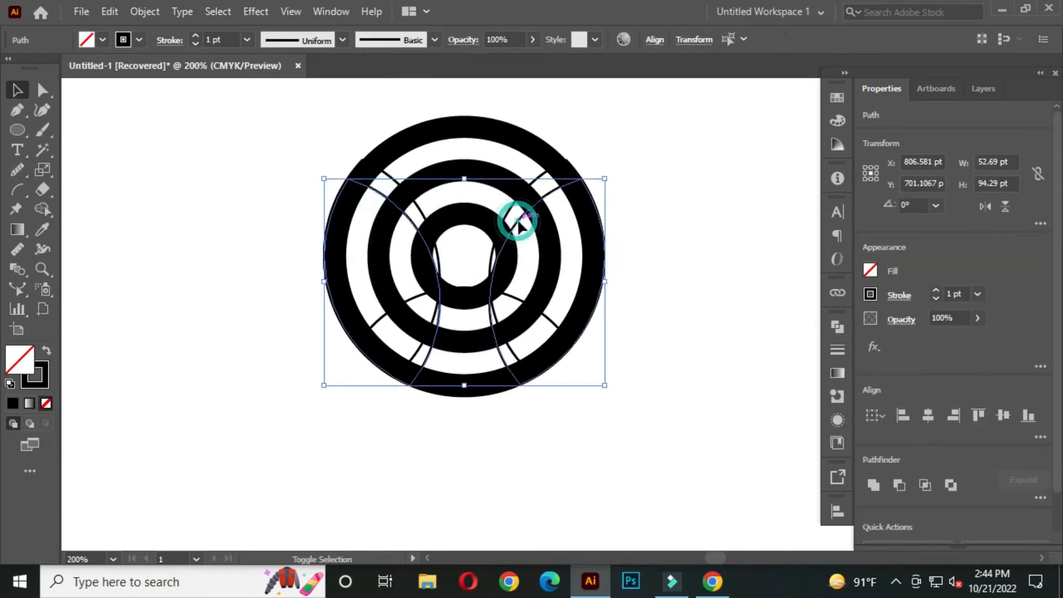
left_click(410, 299, "shift")
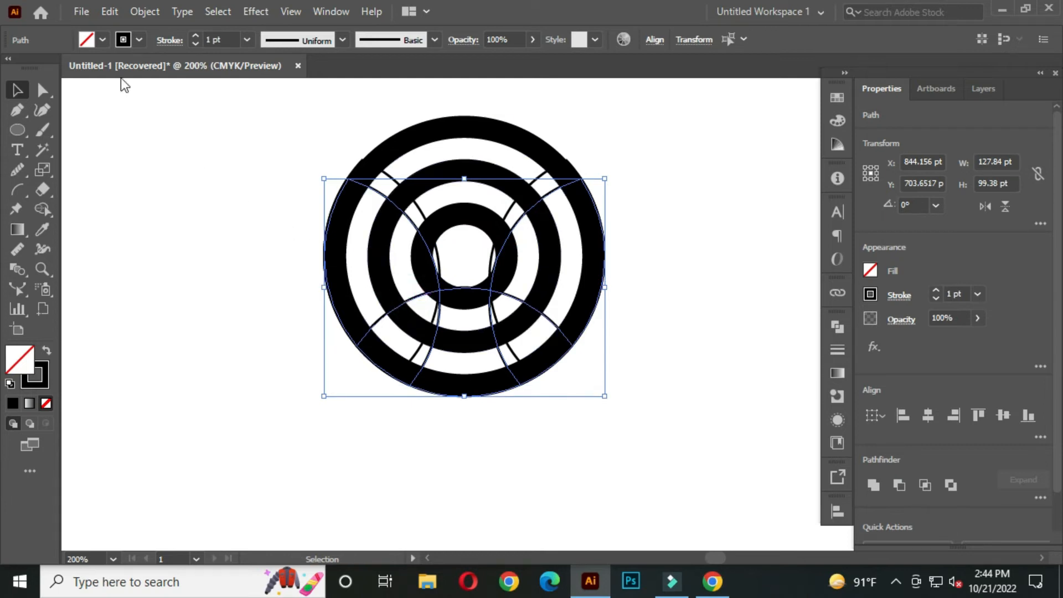
left_click(102, 40)
left_click(92, 68)
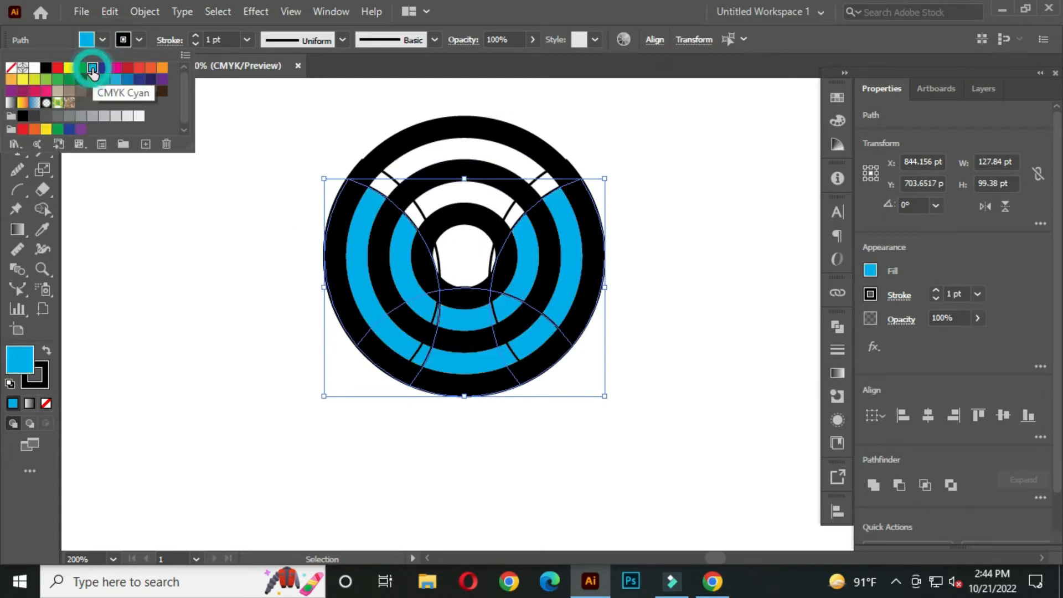
left_click(172, 252)
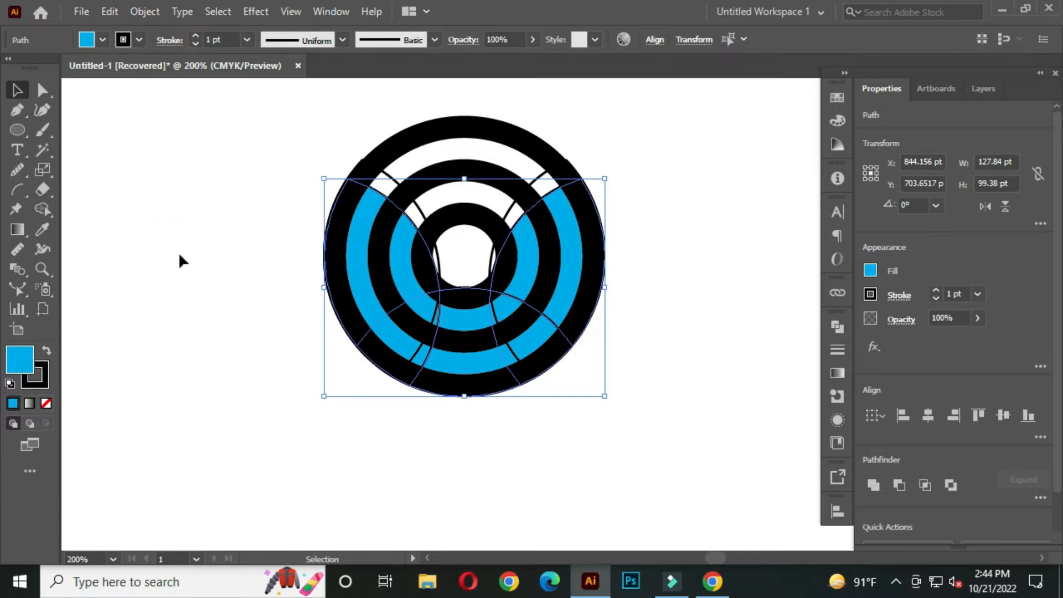
Step: Bring the left, right and lower cyan pieces to the front of the black rings
right_click(374, 214)
mouse_move(459, 472)
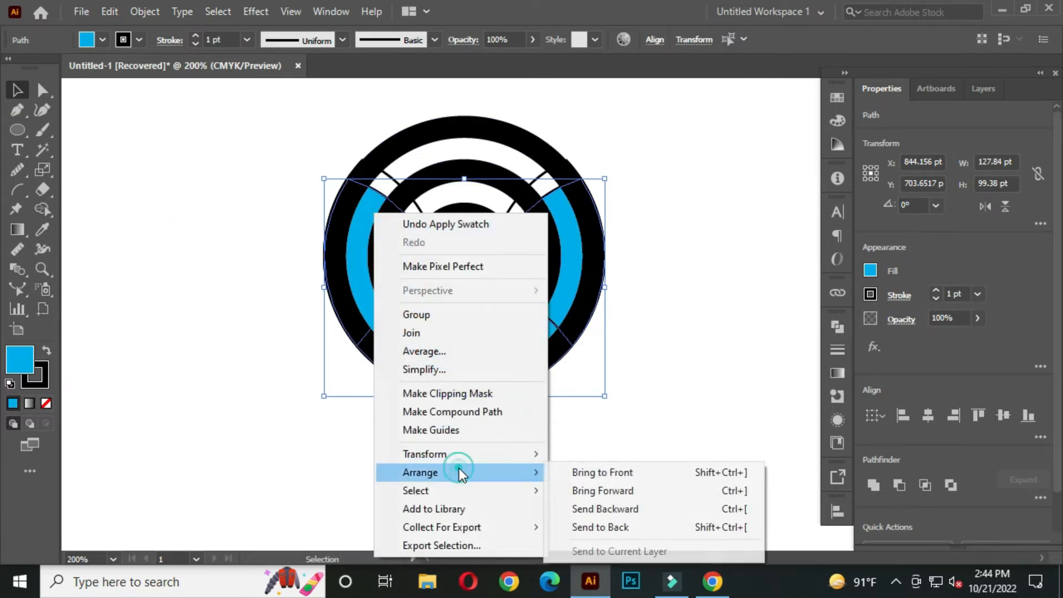
left_click(586, 474)
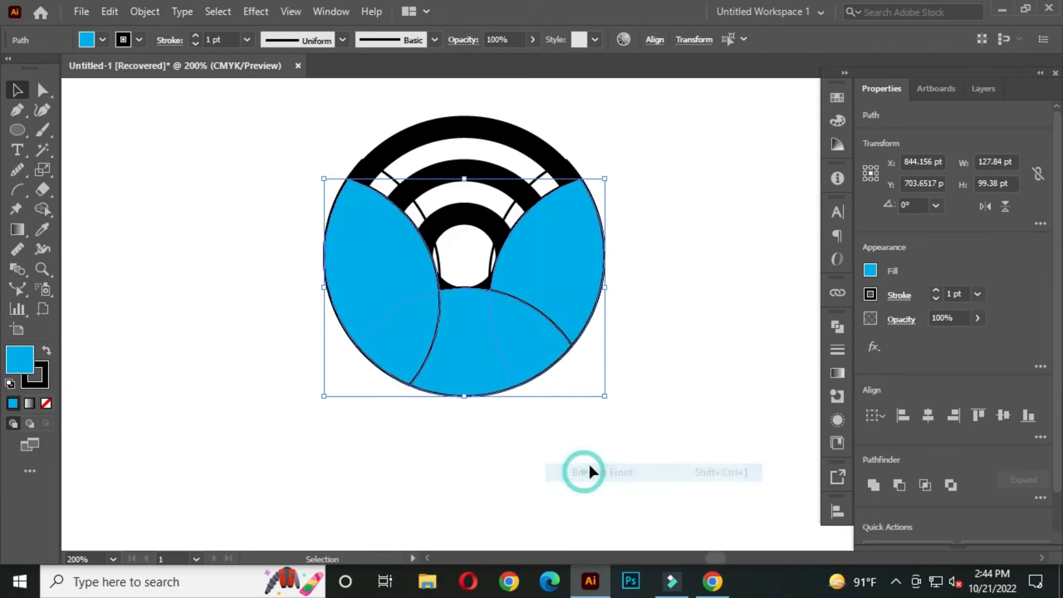
left_click(651, 293)
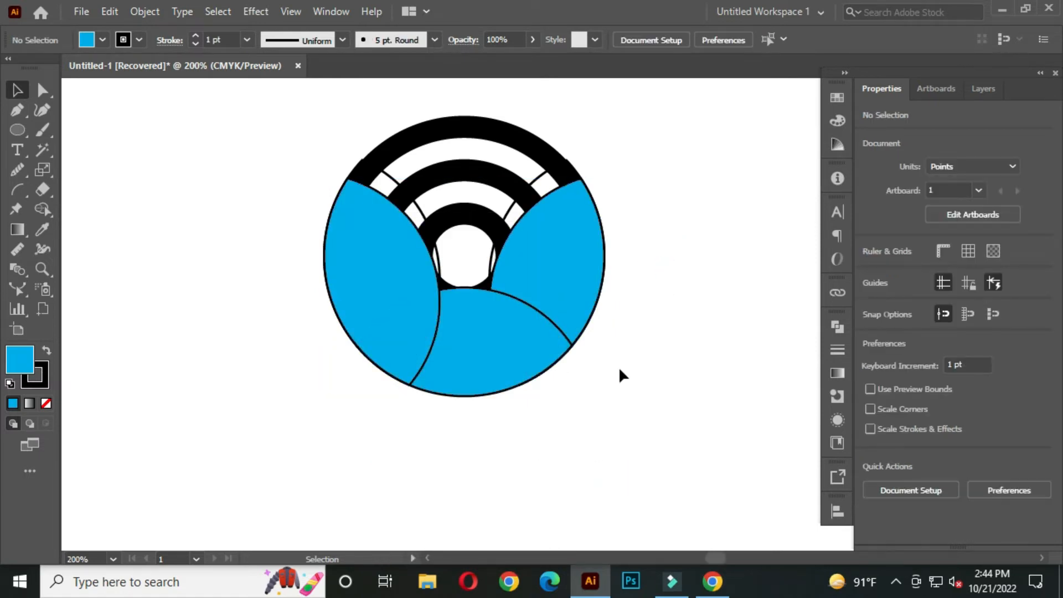
Step: Bring the lower cyan piece in front of the left and right cyan pieces
left_click(472, 321)
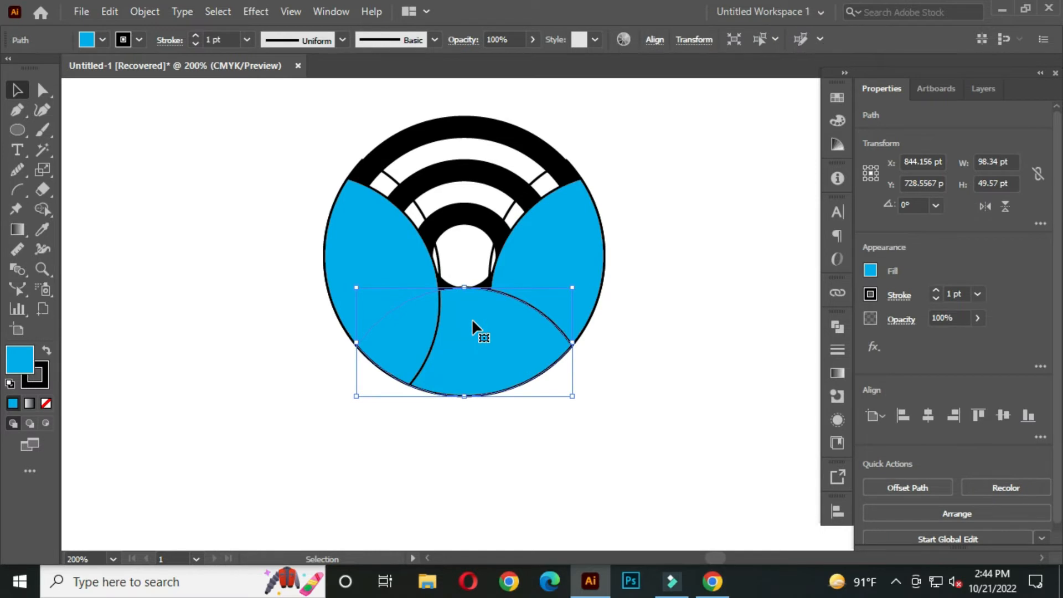
right_click(472, 318)
mouse_move(537, 482)
left_click(681, 480)
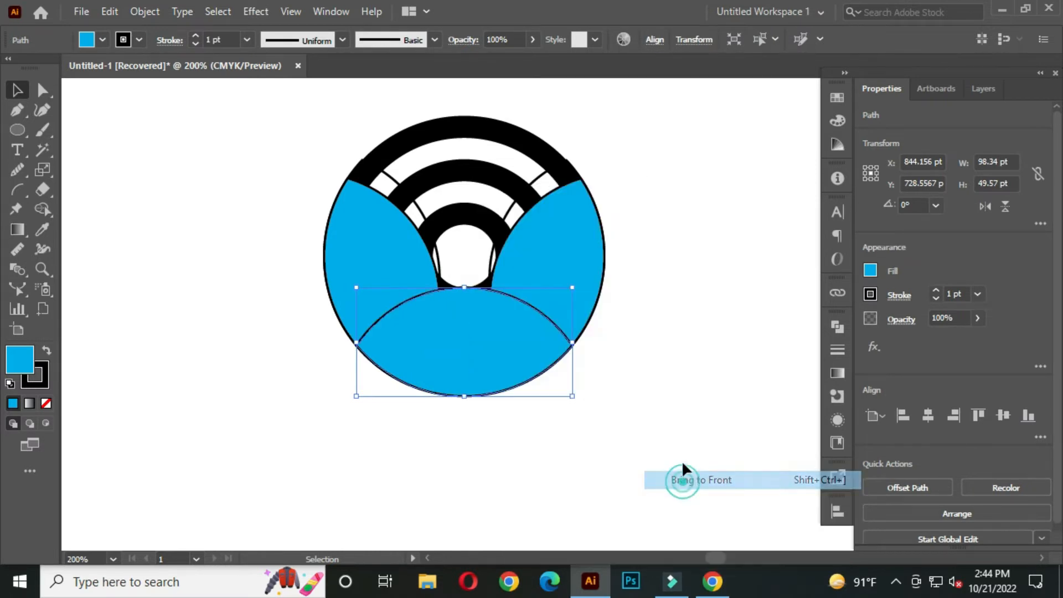
left_click(653, 334)
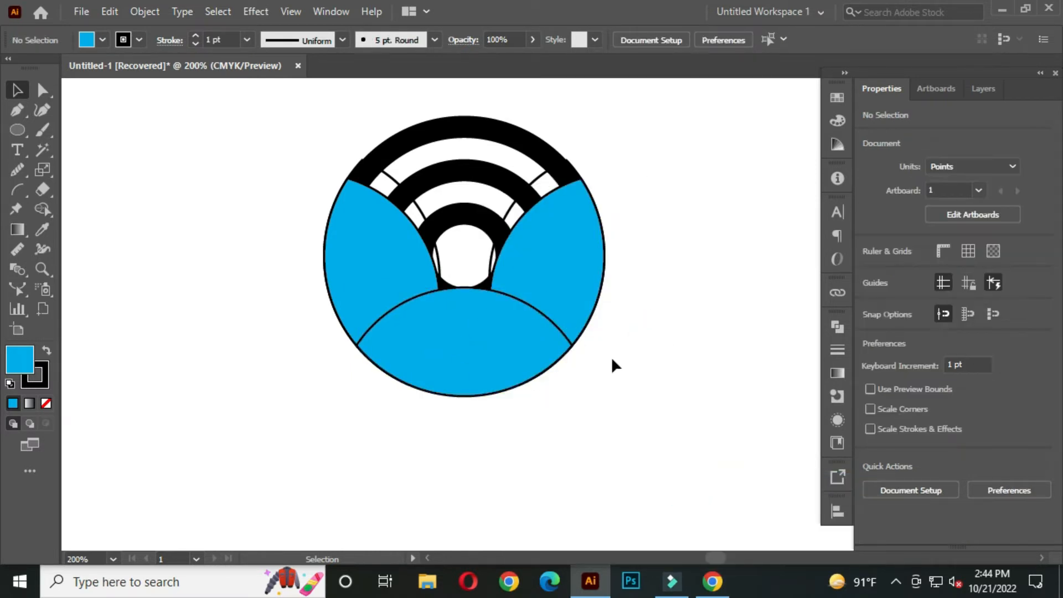
Step: Draw a horizontal line about 98 pt long joining the left and right corners of the lower cyan piece
right_click(10, 129)
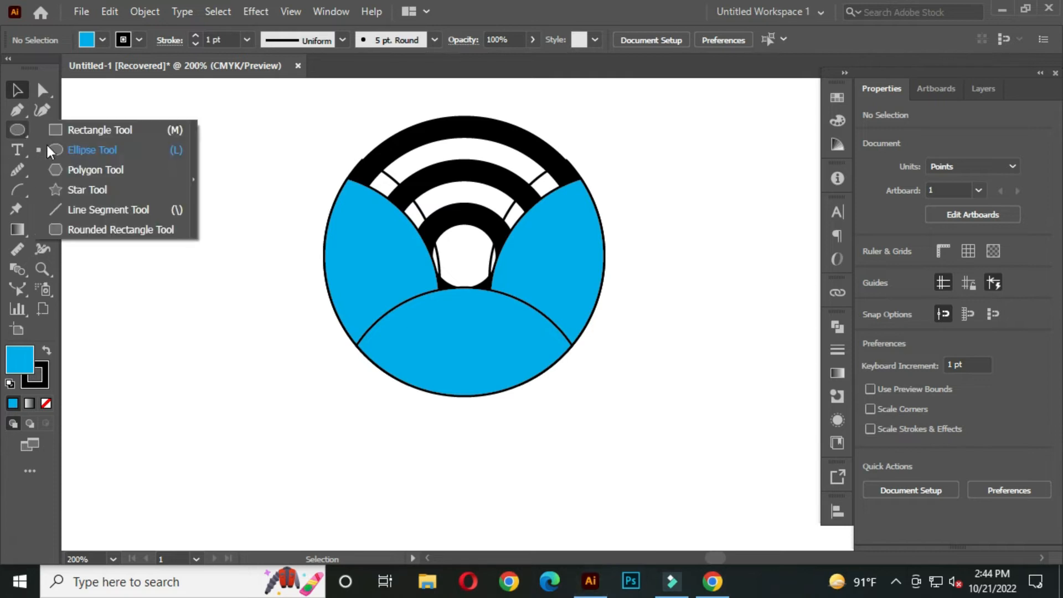
left_click(115, 209)
scroll(447, 385, "up", 1)
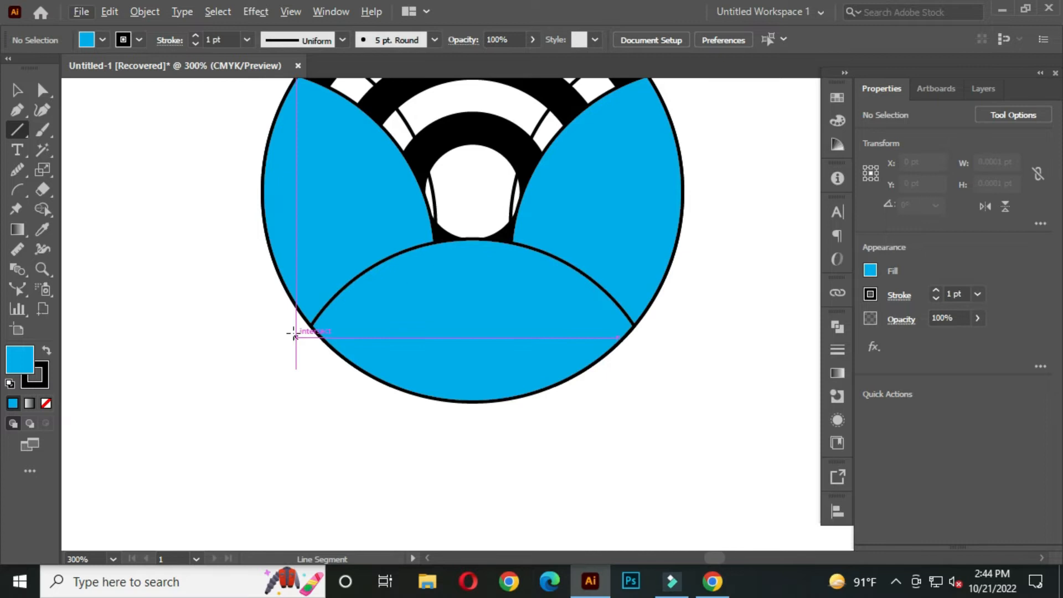
left_click_drag(311, 326, 634, 325)
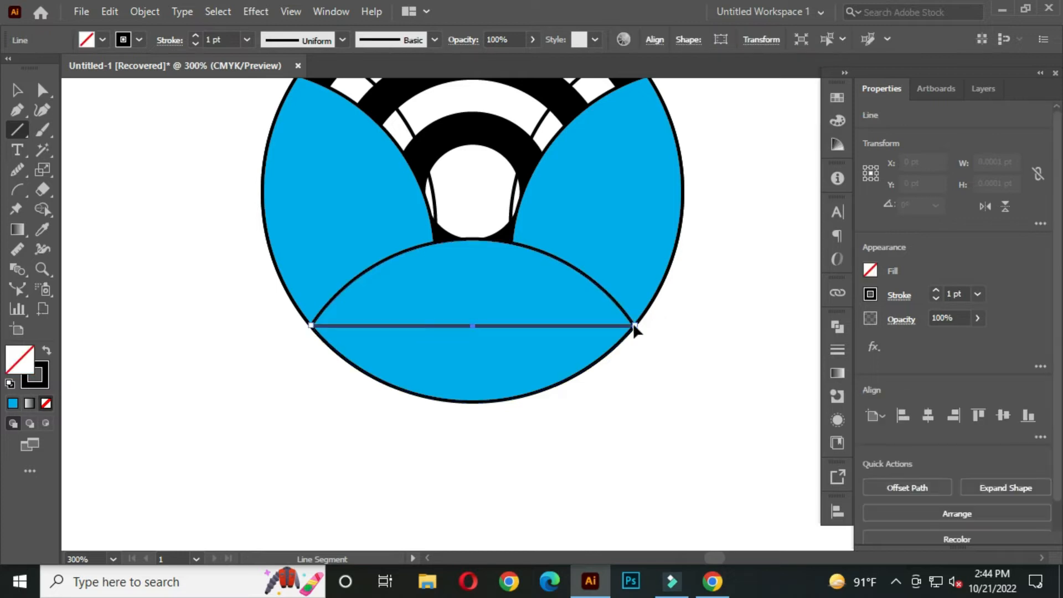
left_click(17, 90)
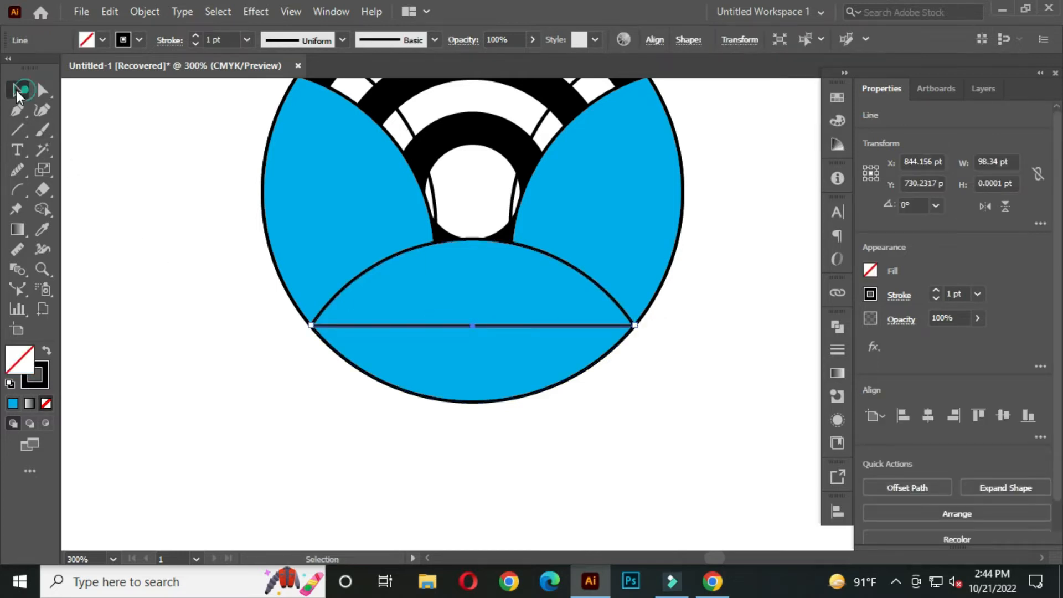
left_click(178, 299)
Step: Divide the lower cyan piece along the horizontal line with Pathfinder Divide and ungroup the result
scroll(335, 357, "down", 1)
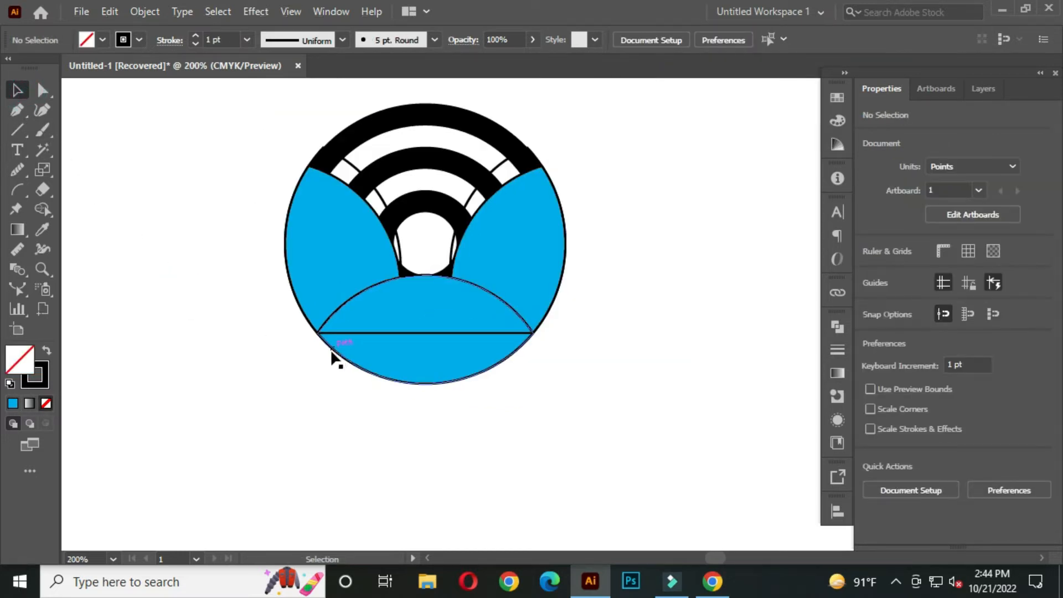
scroll(536, 330, "up", 2)
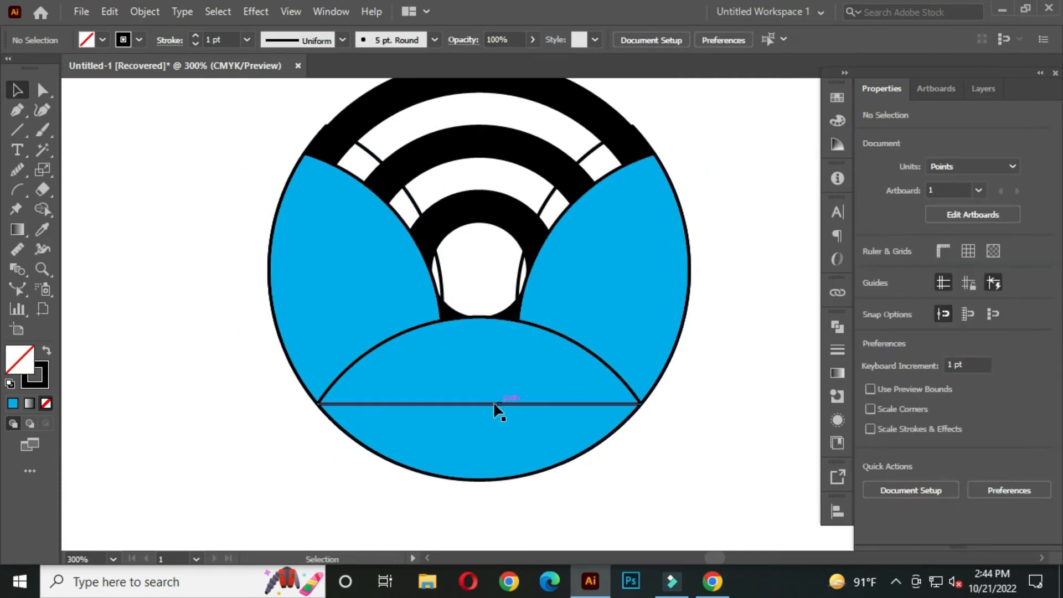
left_click(493, 403)
left_click(488, 357, "shift")
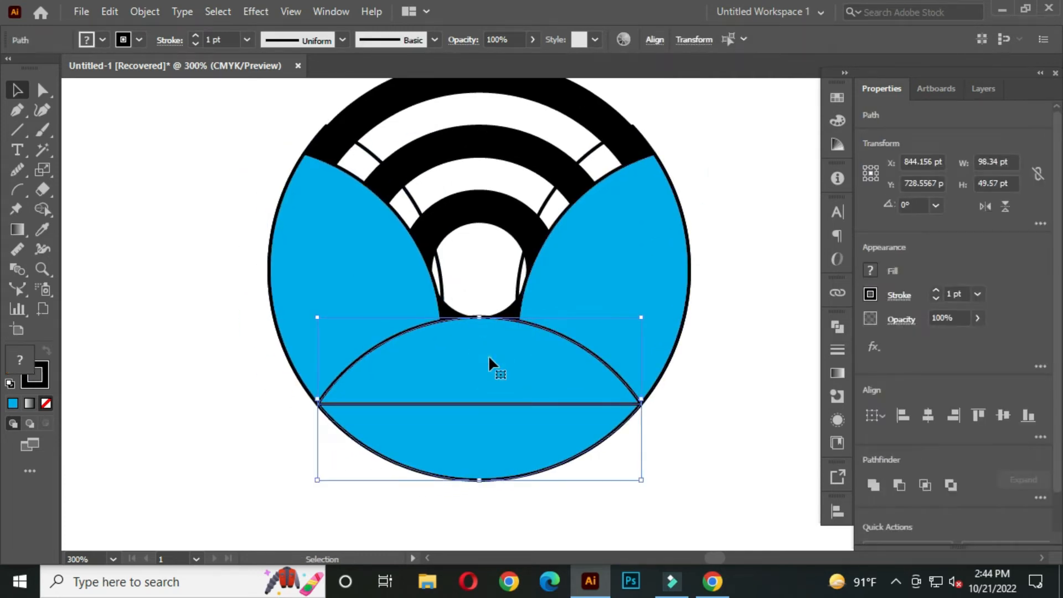
left_click(836, 326)
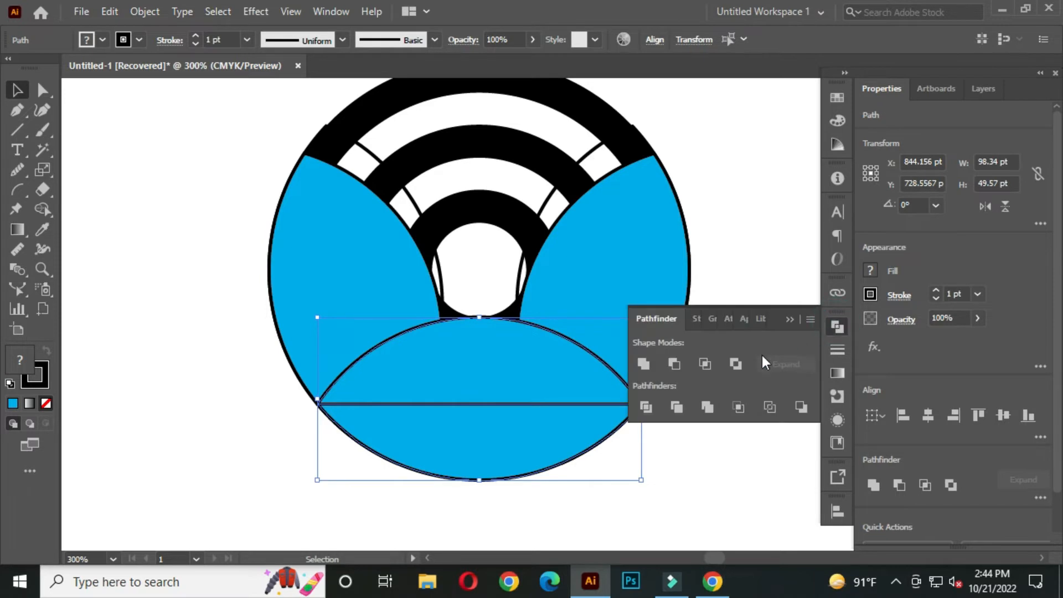
left_click(646, 408)
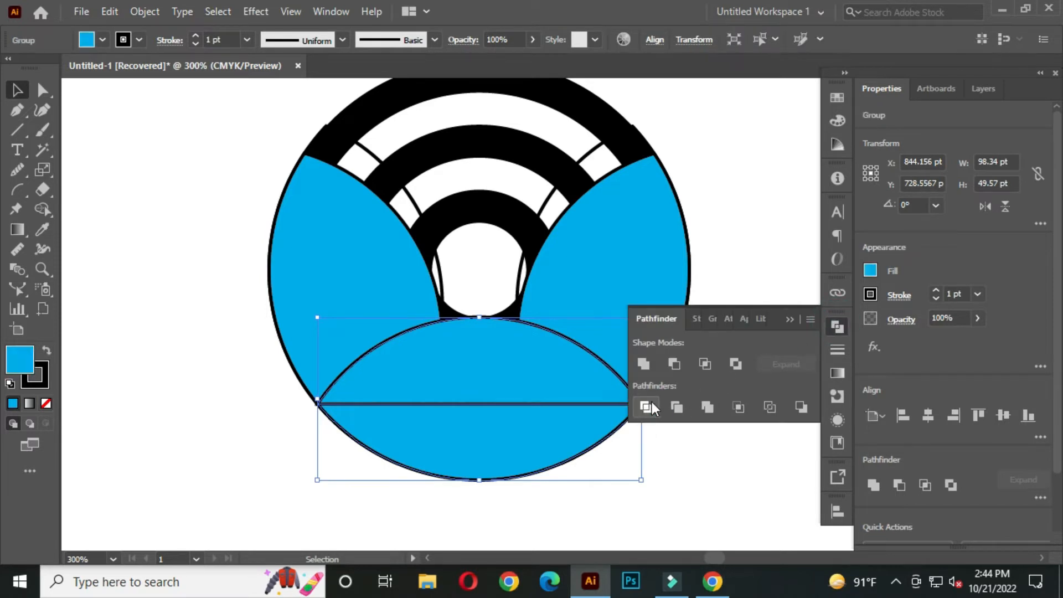
left_click(790, 318)
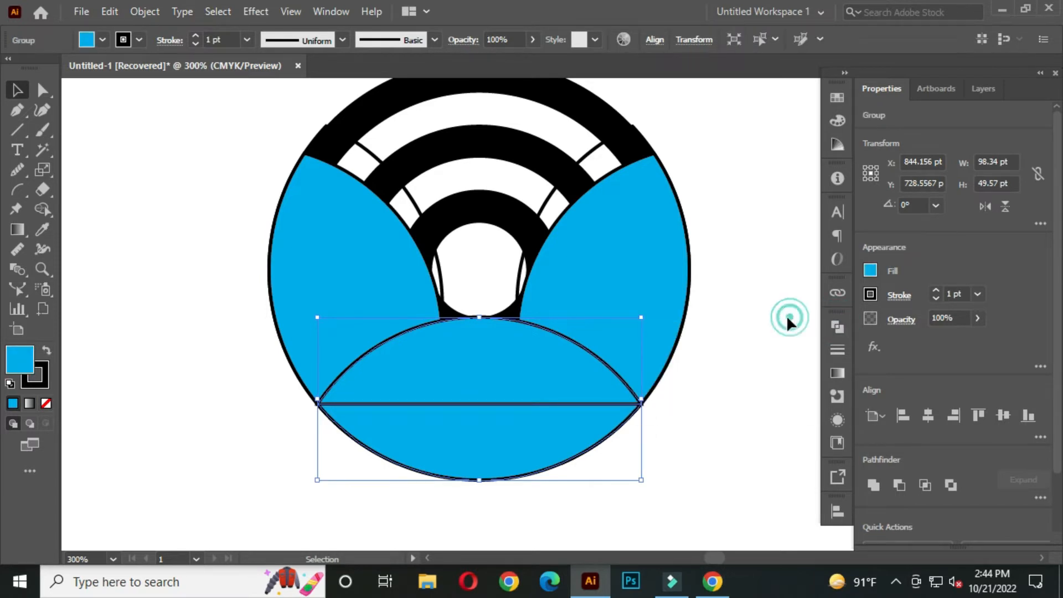
right_click(468, 341)
left_click(505, 190)
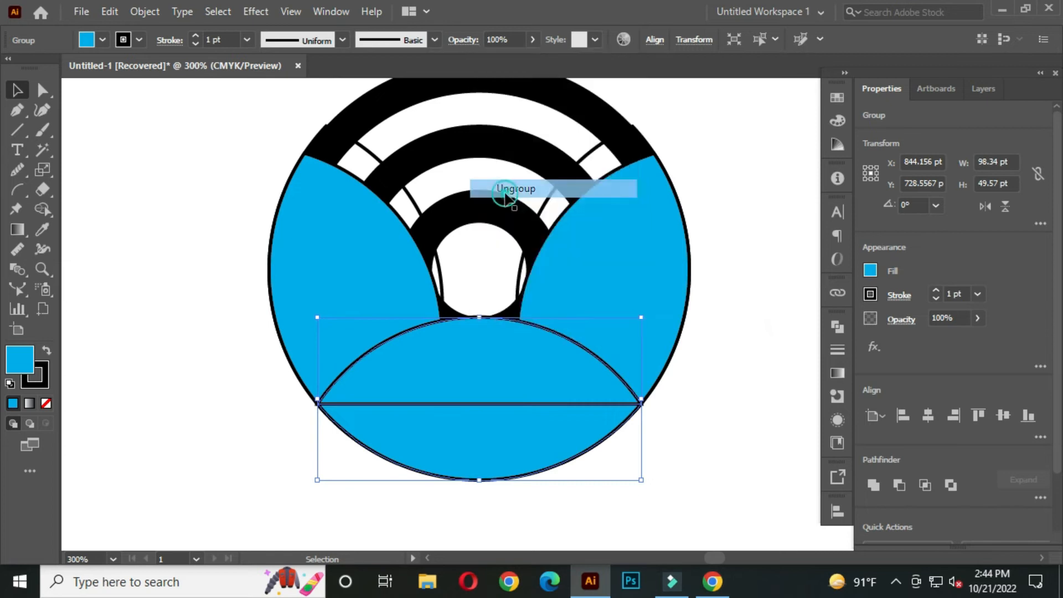
left_click(734, 227)
left_click_drag(519, 365, 496, 362)
key("ctrl+z")
left_click(749, 283)
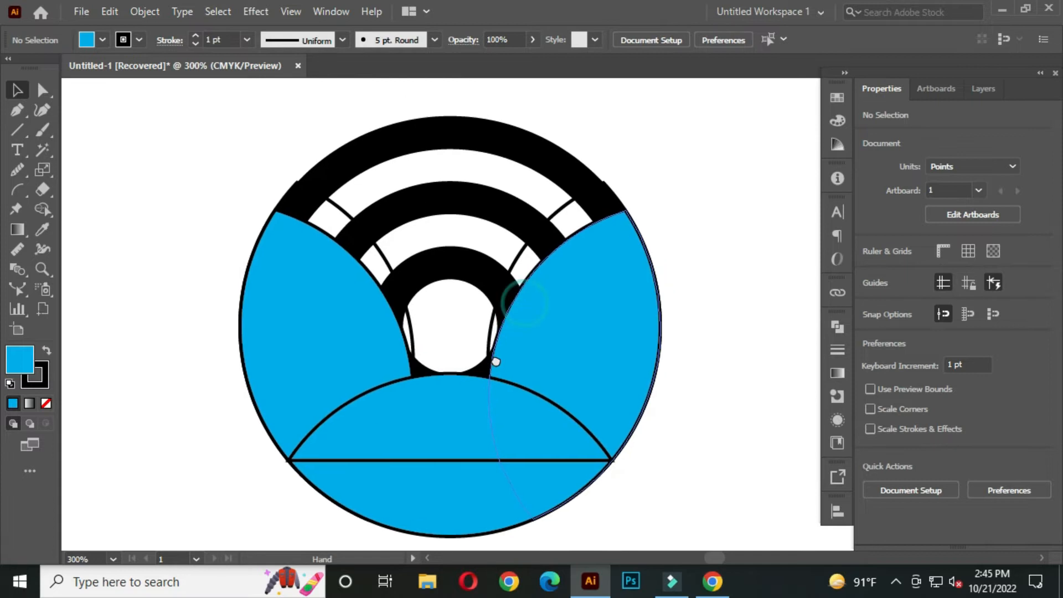
Step: Divide the black ring group together with the two thin side arcs using Pathfinder Divide, and ungroup the resulting pieces
left_click(437, 133)
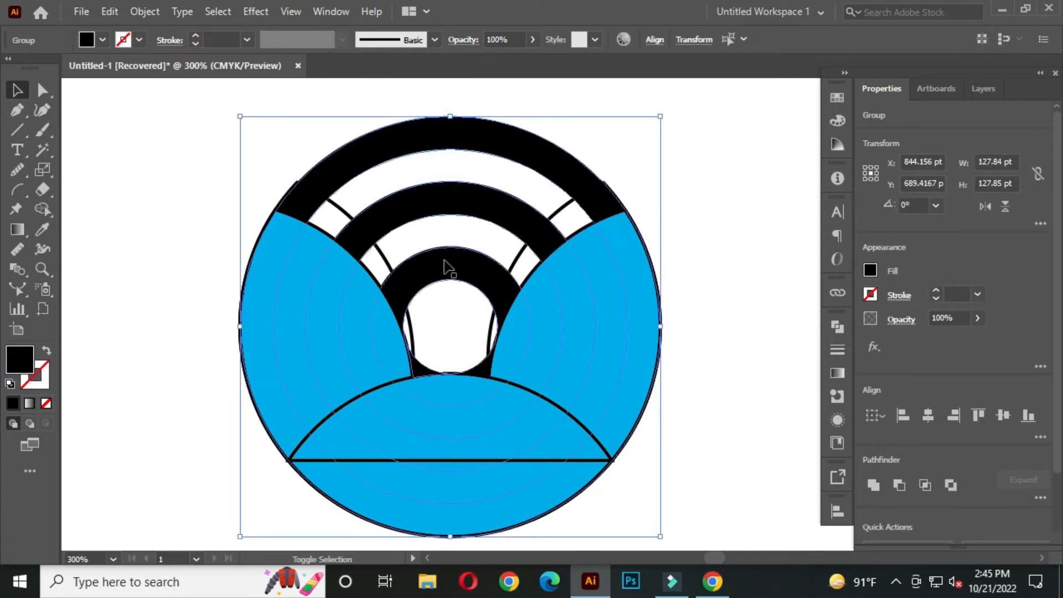
left_click(337, 206, "shift")
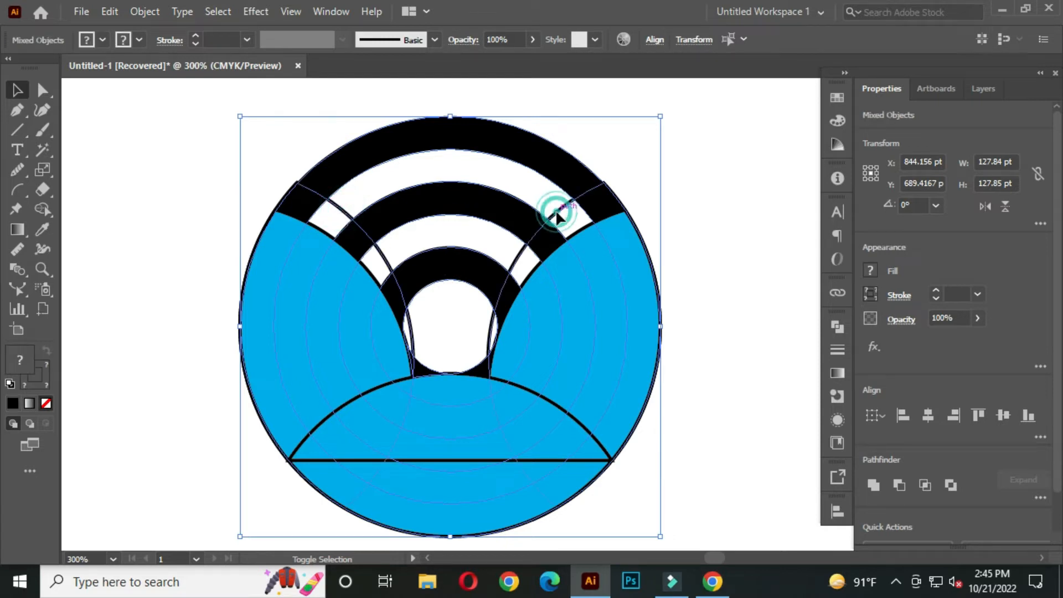
left_click(838, 328)
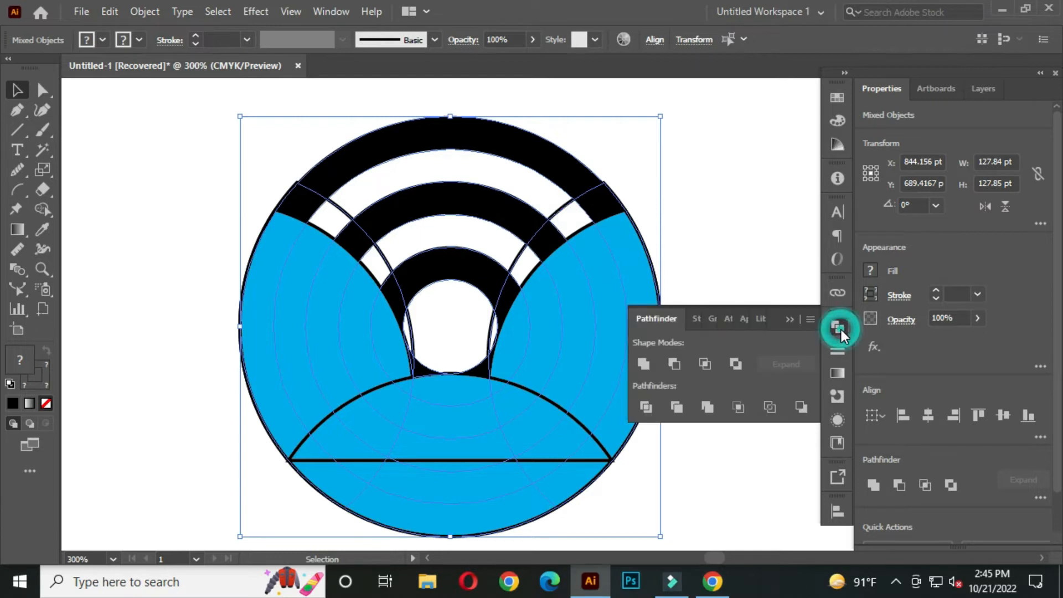
left_click(652, 405)
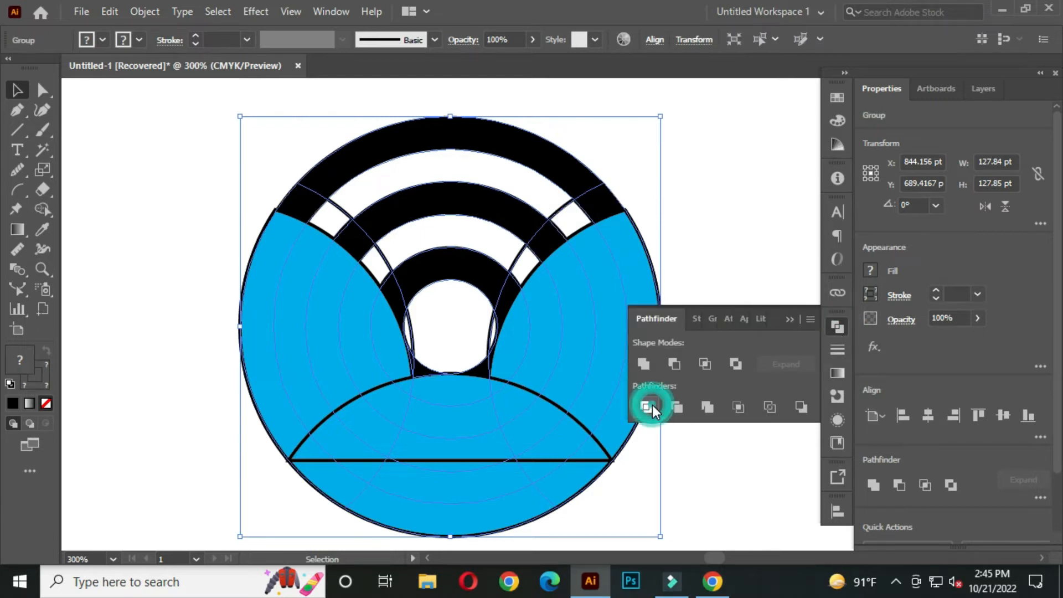
left_click(789, 320)
right_click(548, 234)
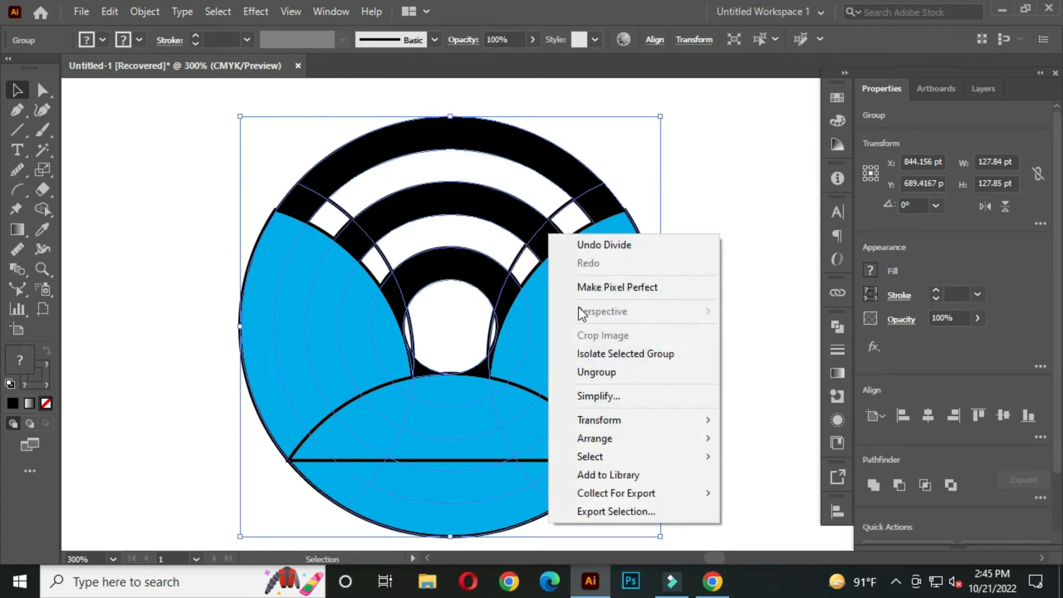
left_click(603, 368)
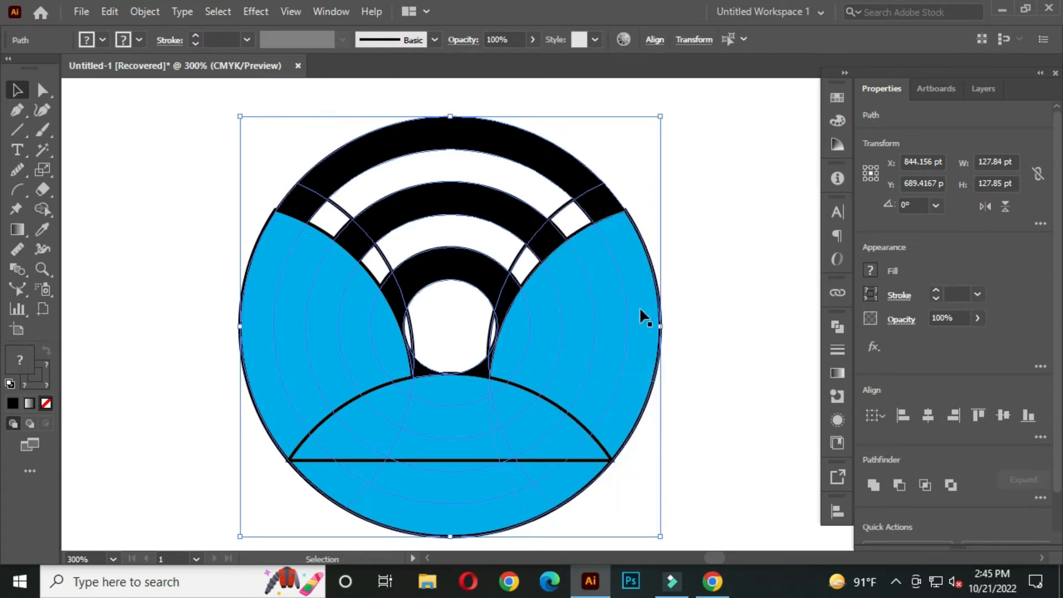
left_click(709, 221)
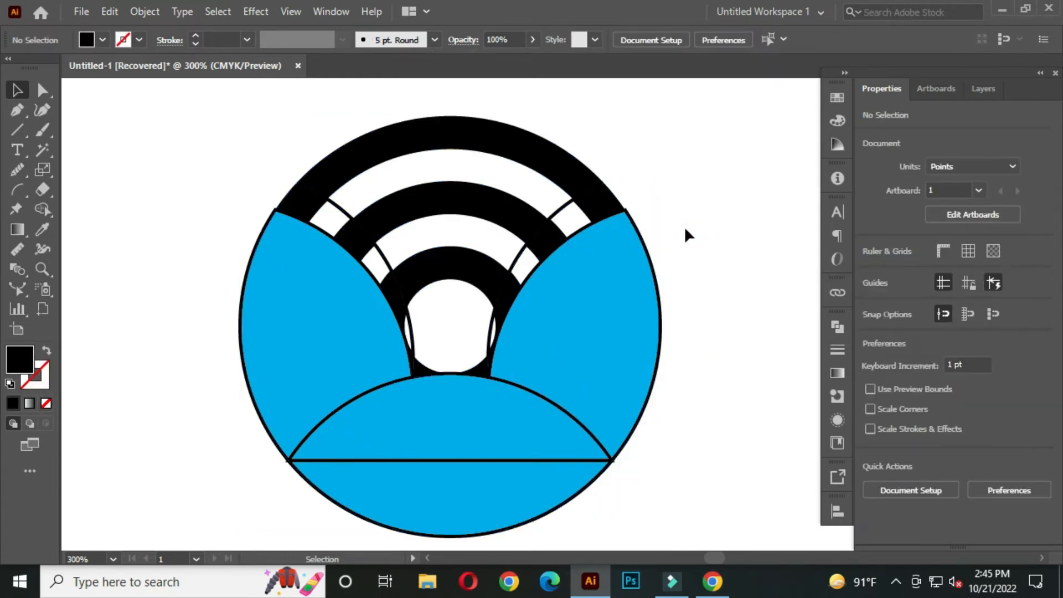
Step: Delete the four thin-outlined, unfilled pieces in the white gaps between the rings, two on each side
scroll(546, 258, "down", 1, "alt")
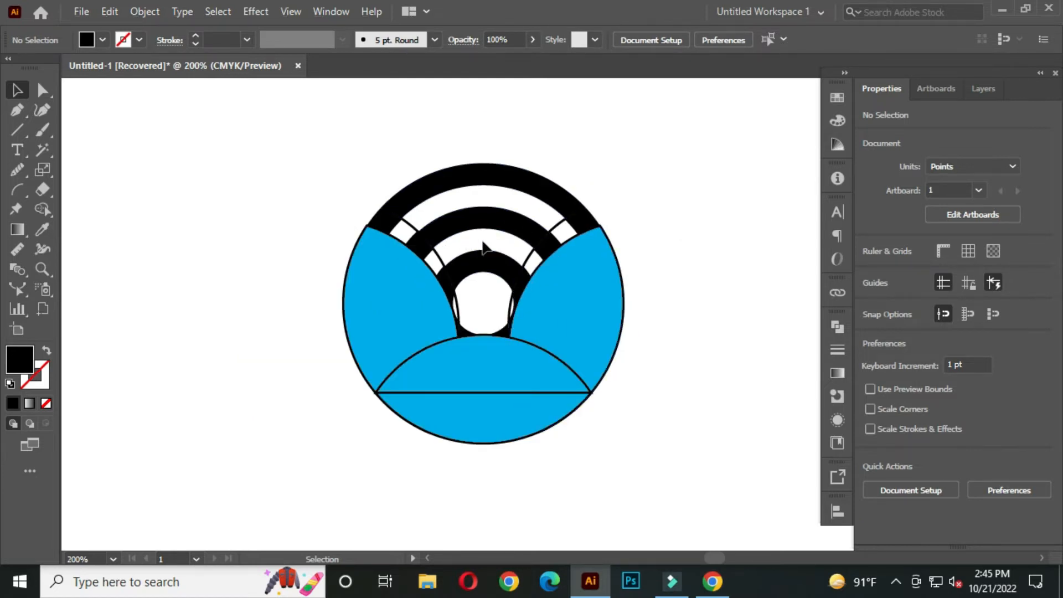
scroll(506, 263, "up", 1, "alt")
left_click(365, 210)
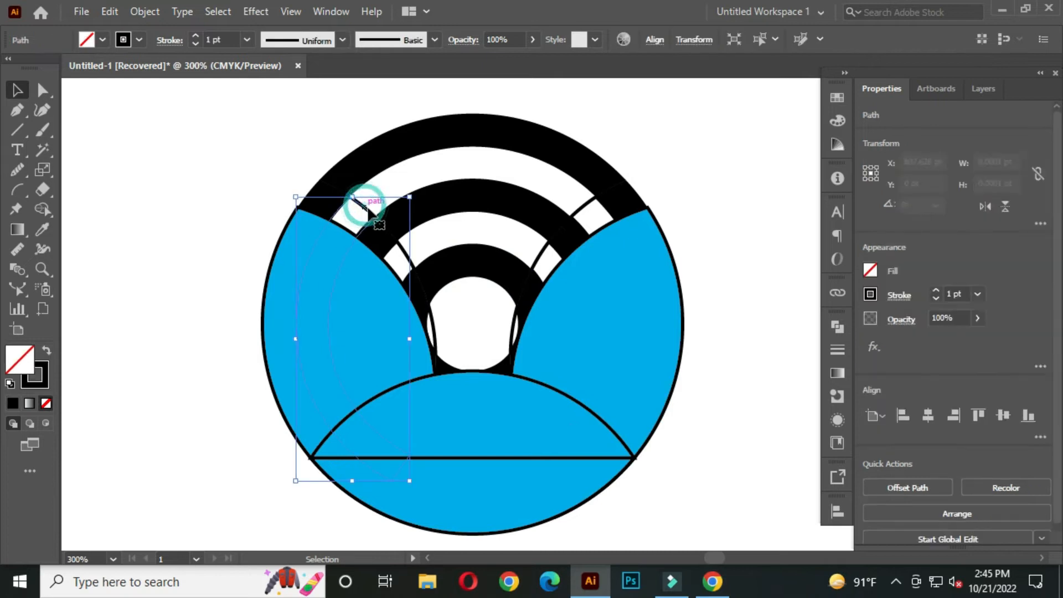
left_click(403, 252, "shift")
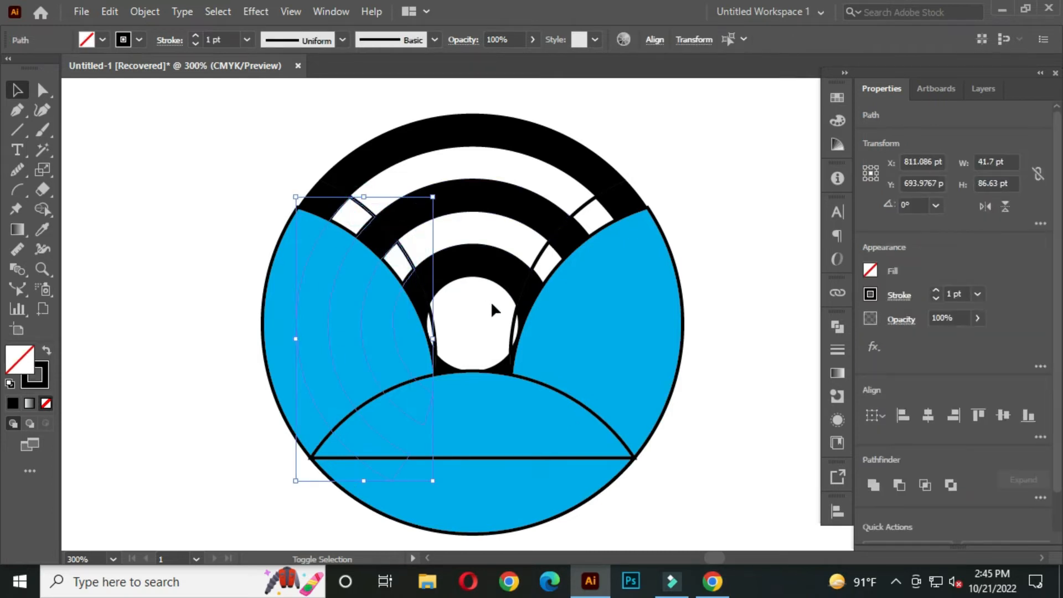
left_click(542, 260, "shift")
left_click(580, 216, "shift")
key("Delete")
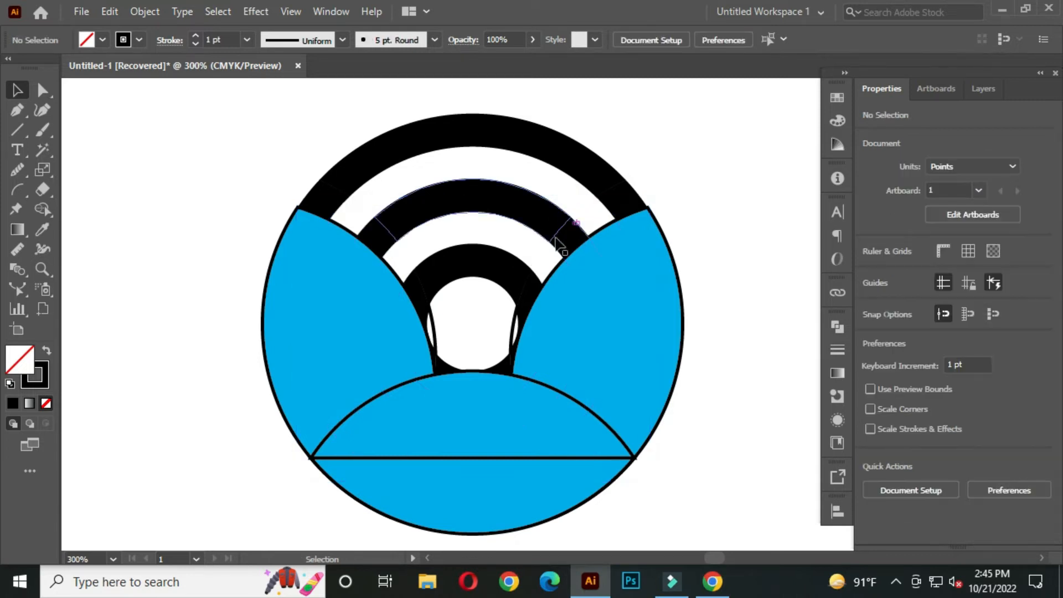
Step: Delete the two thin-outlined slivers at the left and right edges of the white center circle
left_click(514, 331)
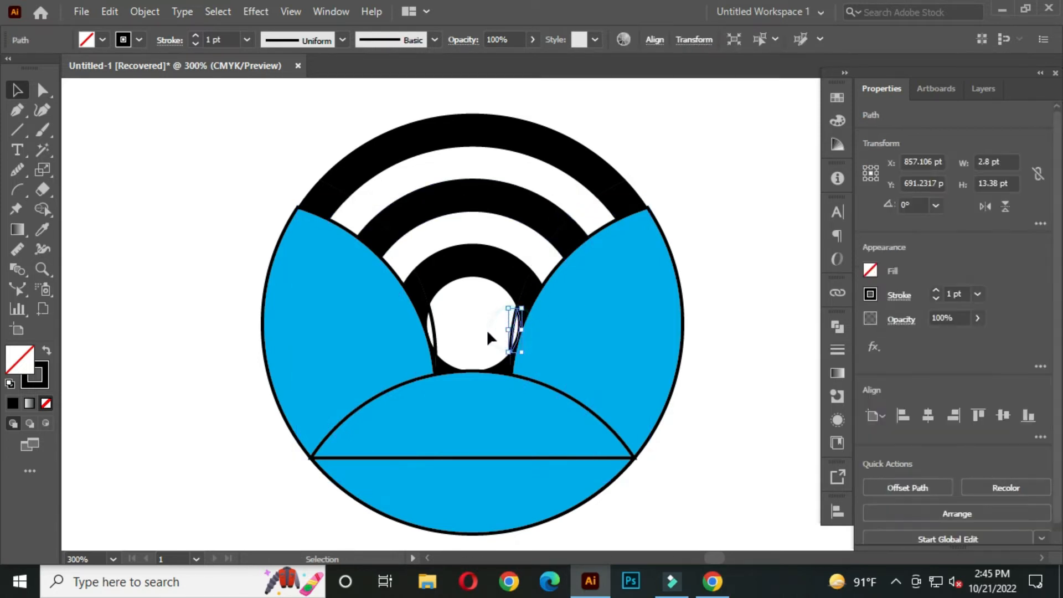
left_click(434, 331, "shift")
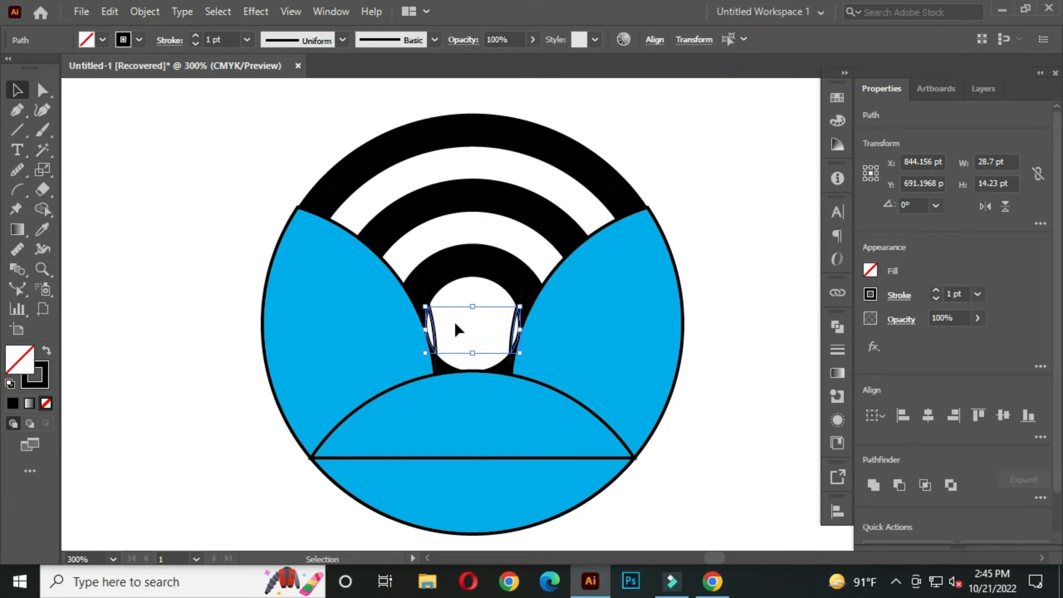
key("Delete")
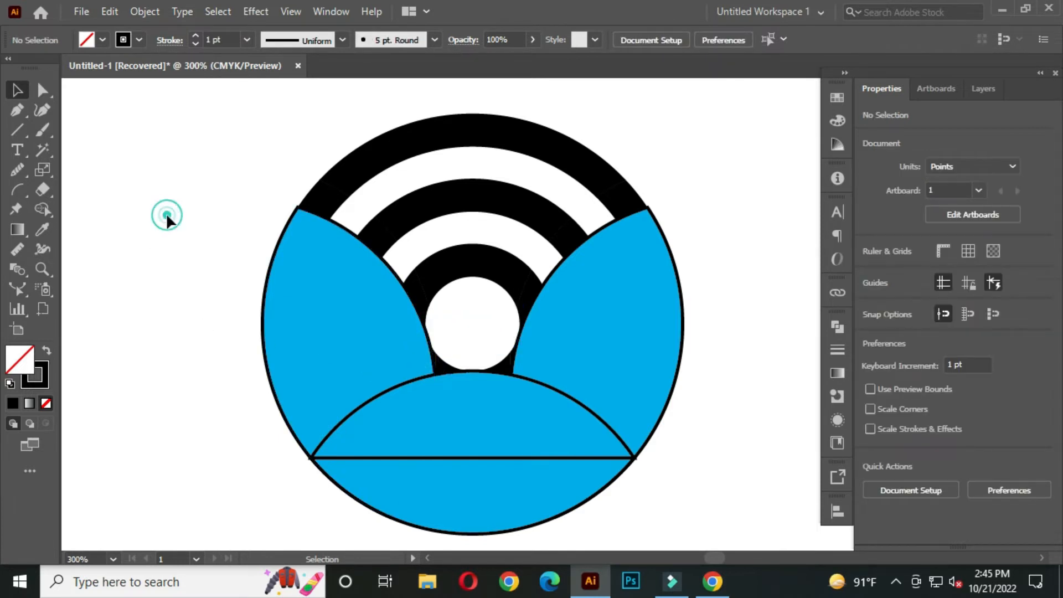
Step: Select the whole design and clear the black leftovers around the lower part of the white center circle with Shape Builder
scroll(623, 311, "down", 1)
left_click_drag(711, 364, 645, 342)
left_click_drag(272, 131, 692, 470)
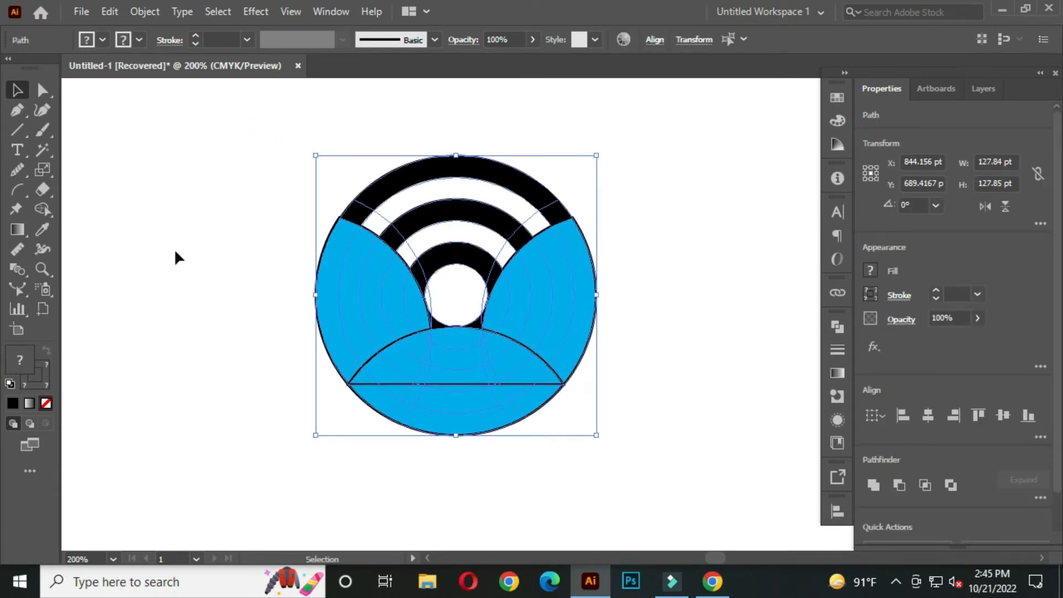
left_click_drag(42, 207, 102, 204)
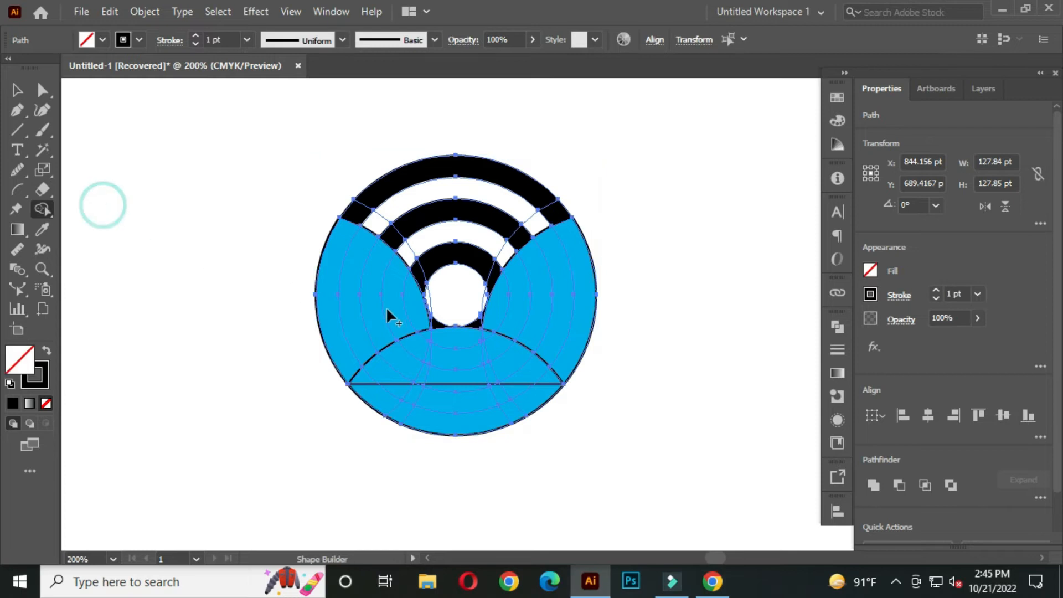
scroll(450, 319, "up", 2)
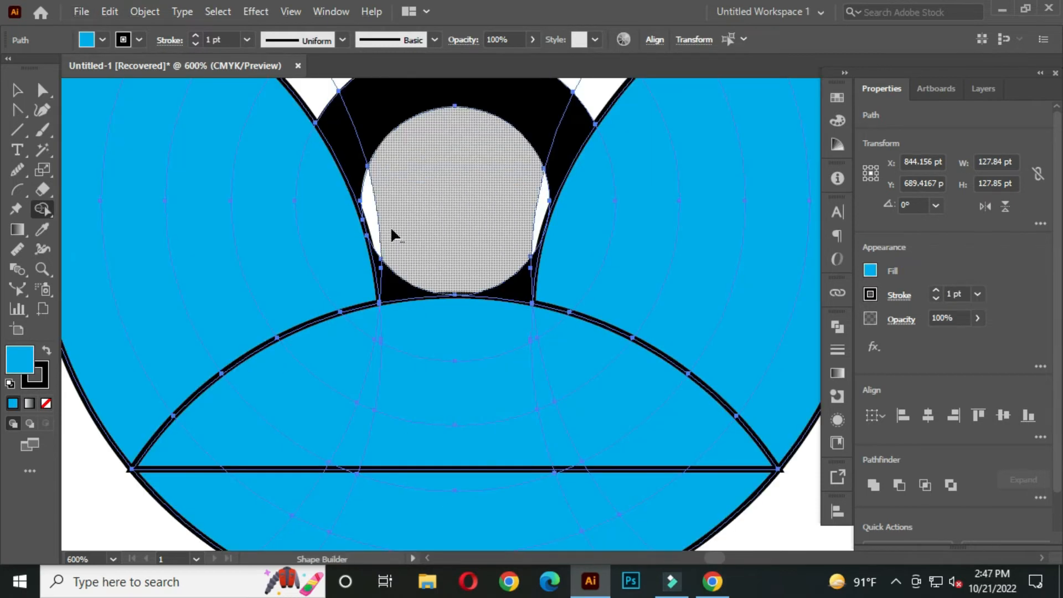
mouse_move(378, 215)
left_mouse_down()
mouse_move(467, 240)
mouse_move(525, 239)
mouse_move(536, 223)
mouse_move(527, 282)
mouse_move(532, 260)
mouse_move(509, 274)
mouse_move(396, 286)
left_mouse_up()
scroll(396, 286, "up", 2)
left_click_drag(360, 256, 360, 242)
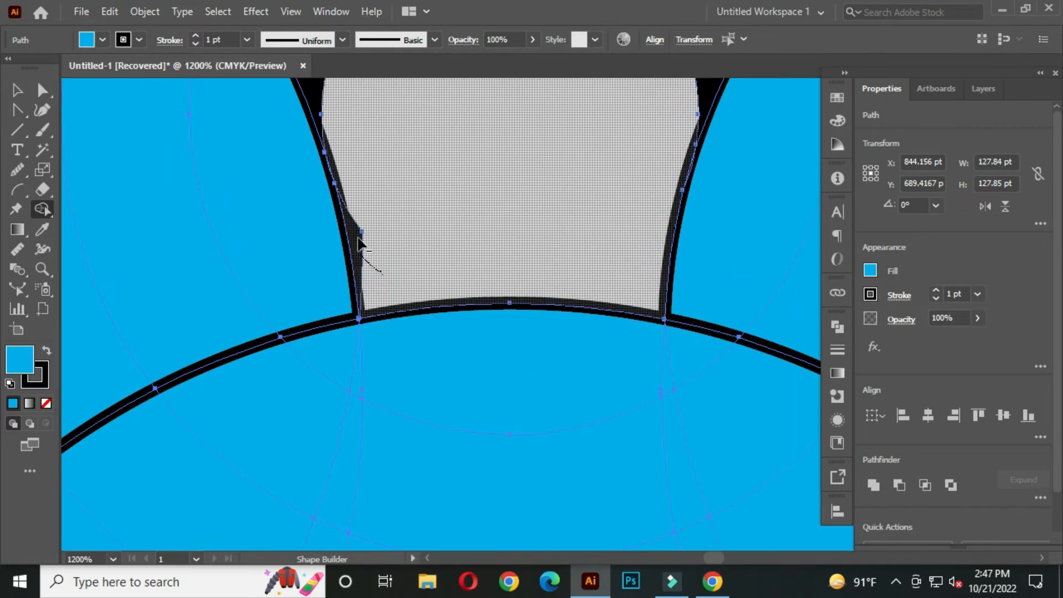
left_click_drag(379, 202, 382, 204)
scroll(562, 239, "down", 3)
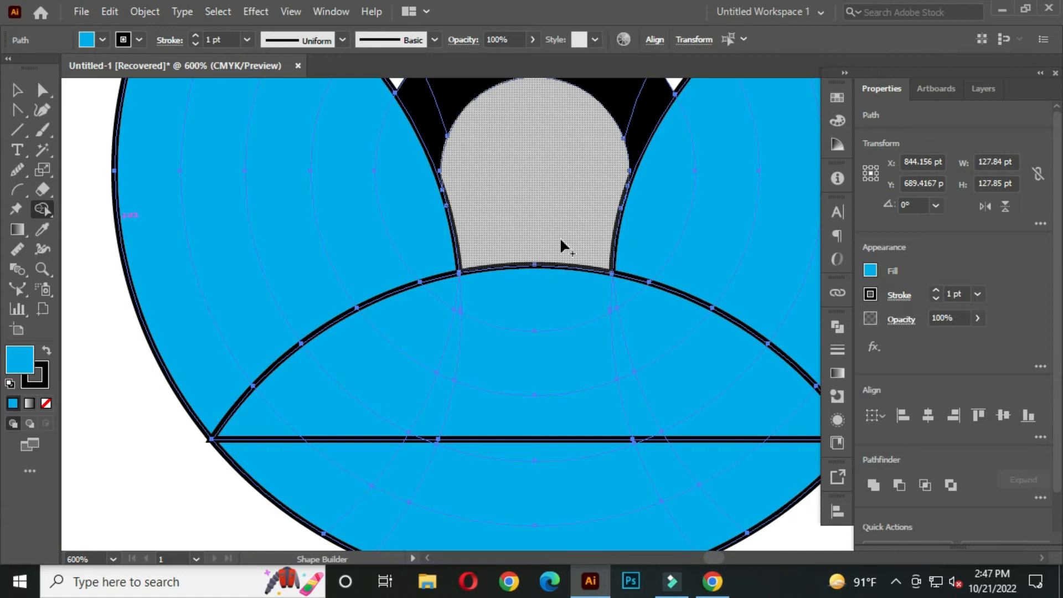
left_click(17, 90)
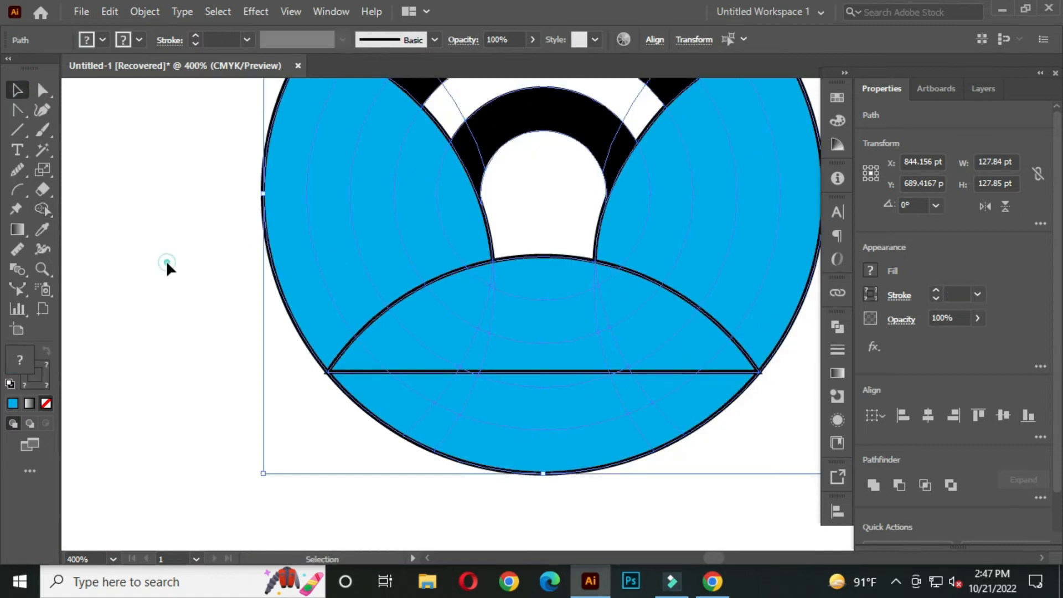
left_click(166, 260)
Step: Copy the smallest guide circle into the white center opening and scale it down to about 16.6 pt in diameter
scroll(549, 370, "down", 2)
scroll(631, 360, "down", 1)
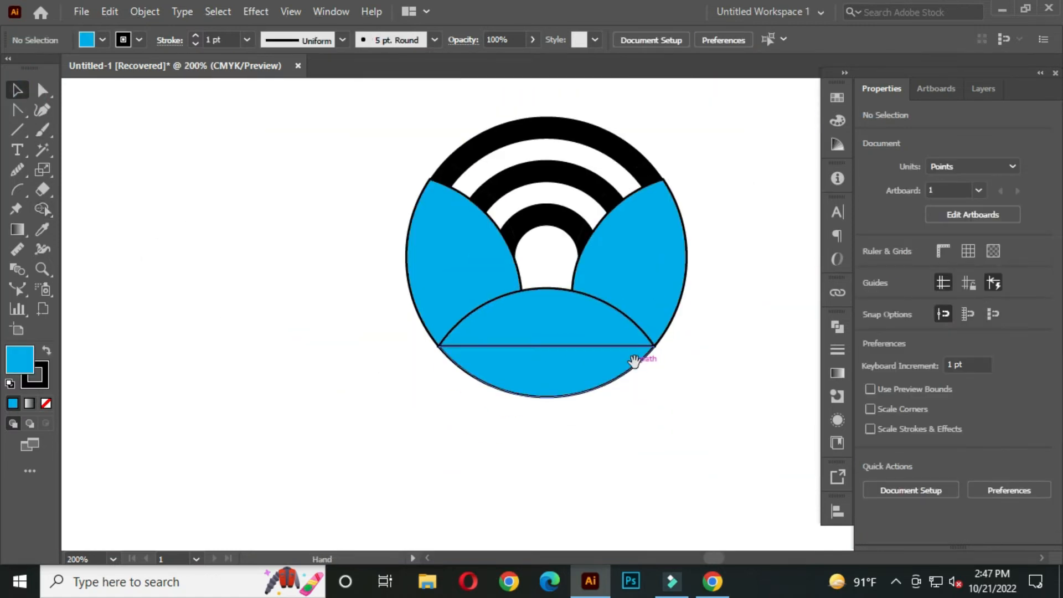
left_click_drag(631, 360, 541, 404)
scroll(634, 368, "down", 3)
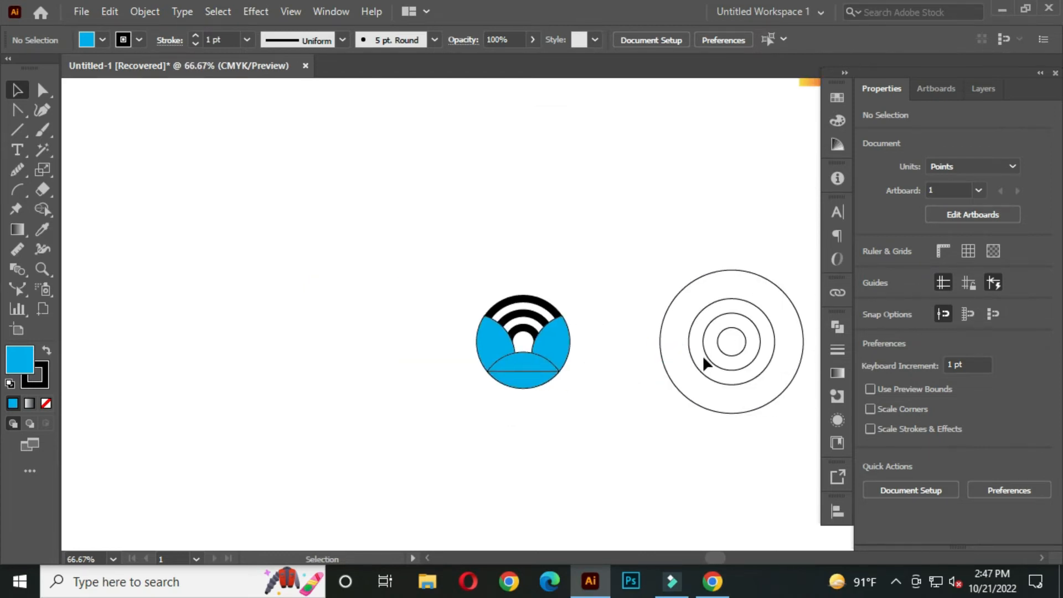
left_click(738, 334)
left_click_drag(738, 333, 533, 337)
scroll(533, 336, "up", 5)
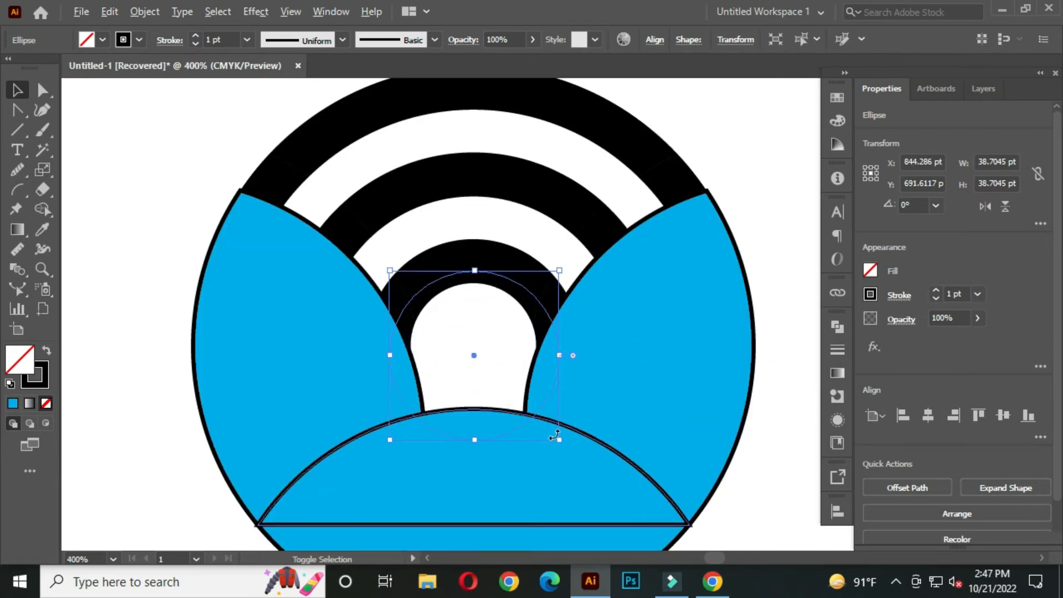
left_click_drag(559, 440, 522, 394)
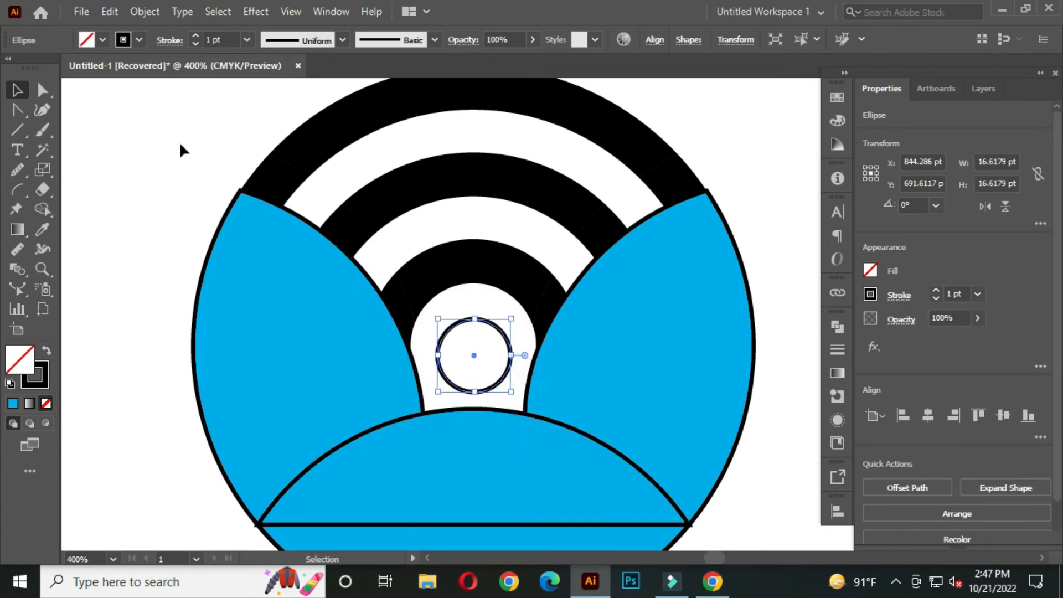
Step: Fill the small center circle with cyan
left_click(103, 41)
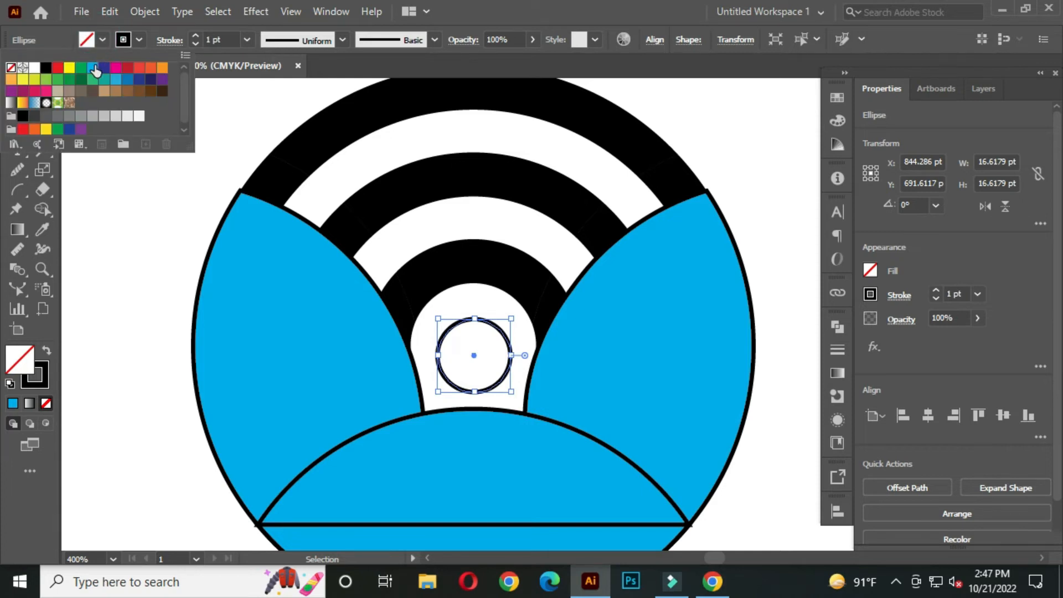
left_click(93, 68)
left_click(148, 248)
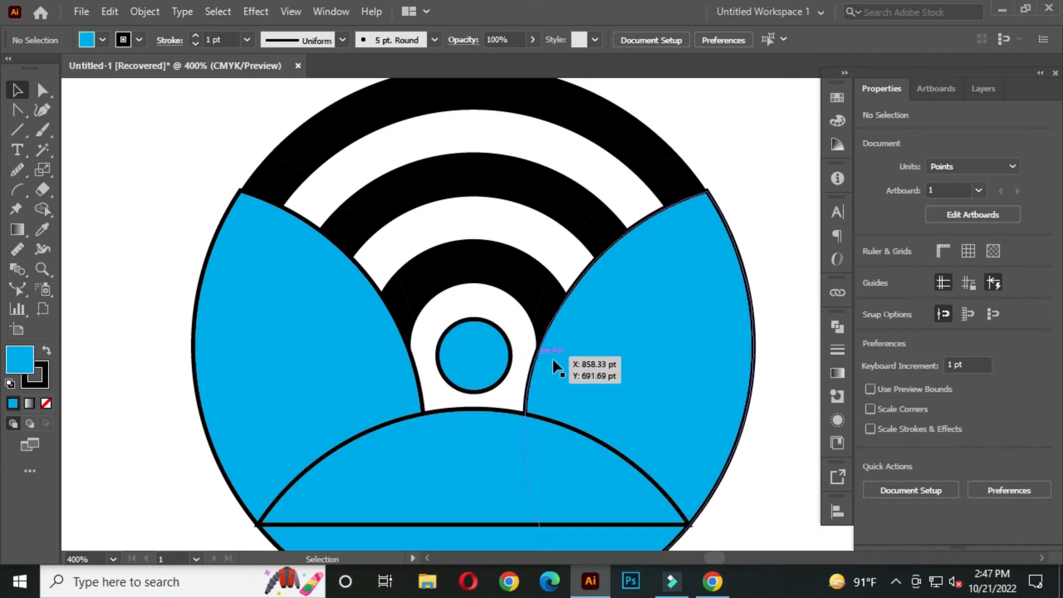
Step: Duplicate the small cyan circle about 2.5 pt upward and cut off the copy's protruding upper crescent with Shape Builder
left_click(492, 356)
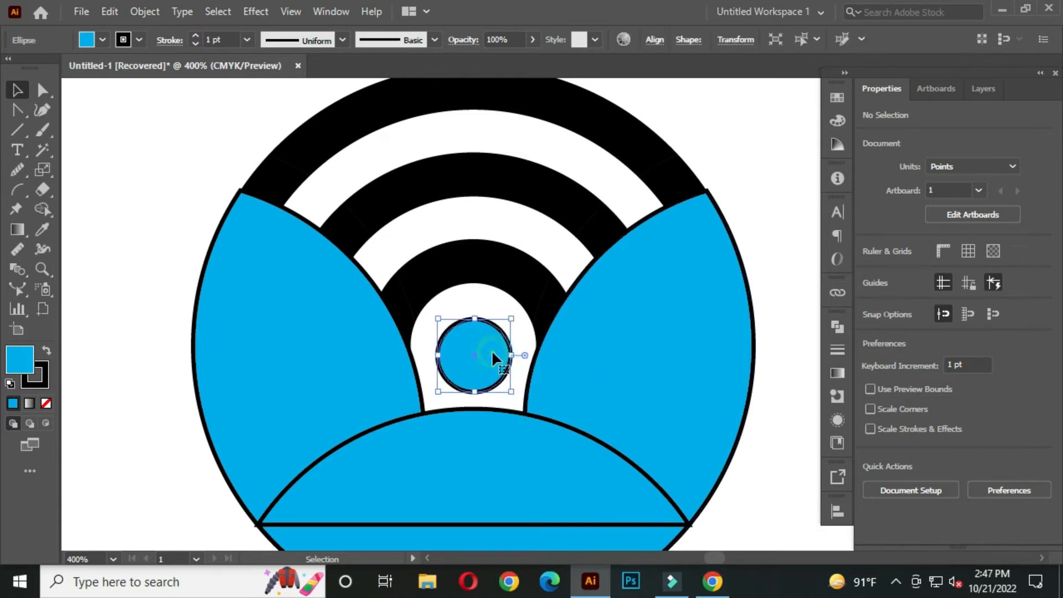
scroll(490, 356, "up", 1)
left_click_drag(481, 366, 478, 347)
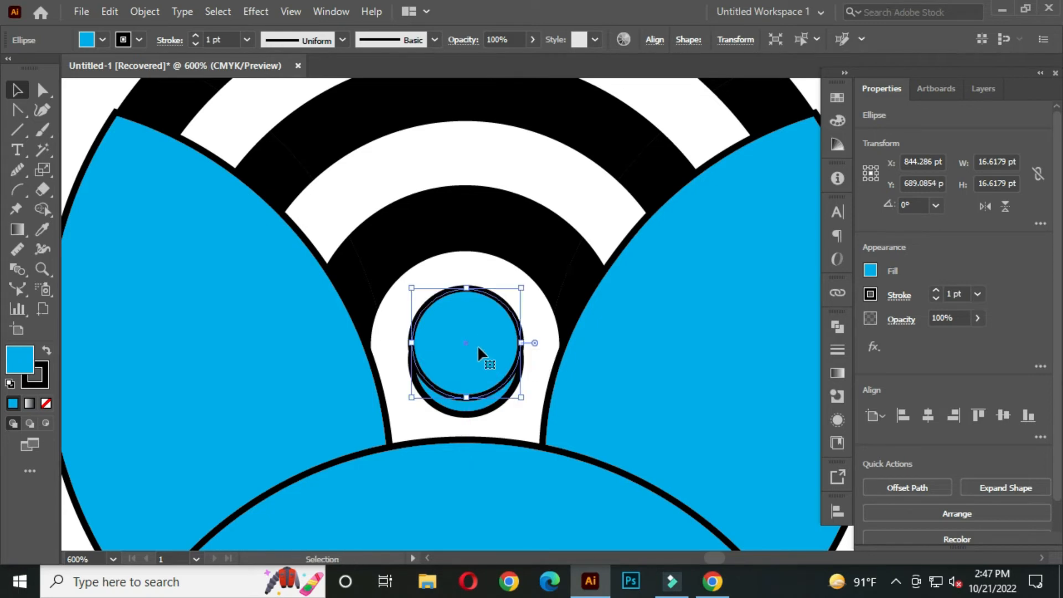
left_click_drag(405, 290, 523, 373)
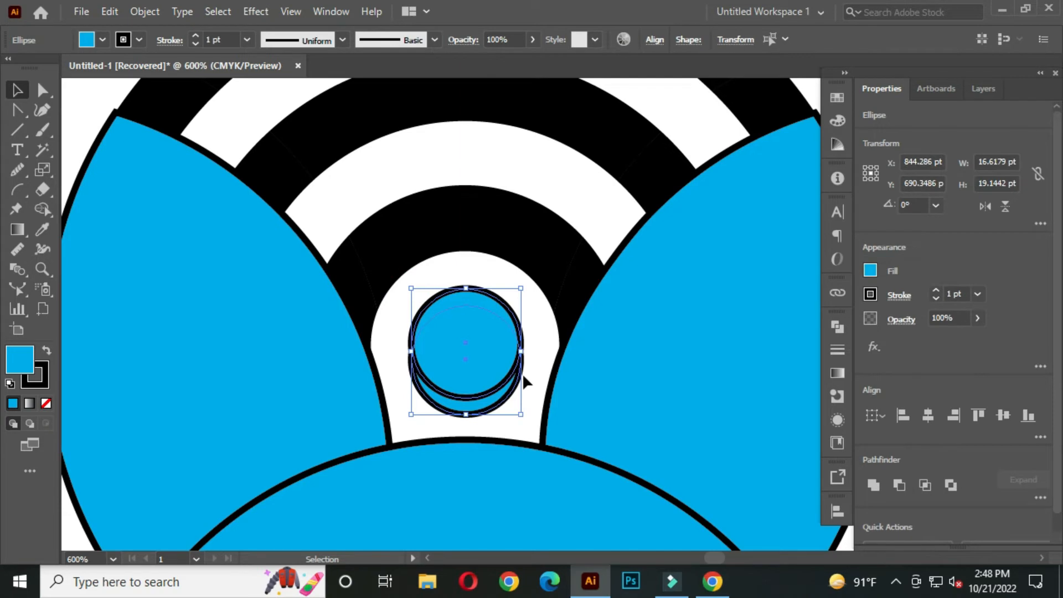
left_click(43, 209)
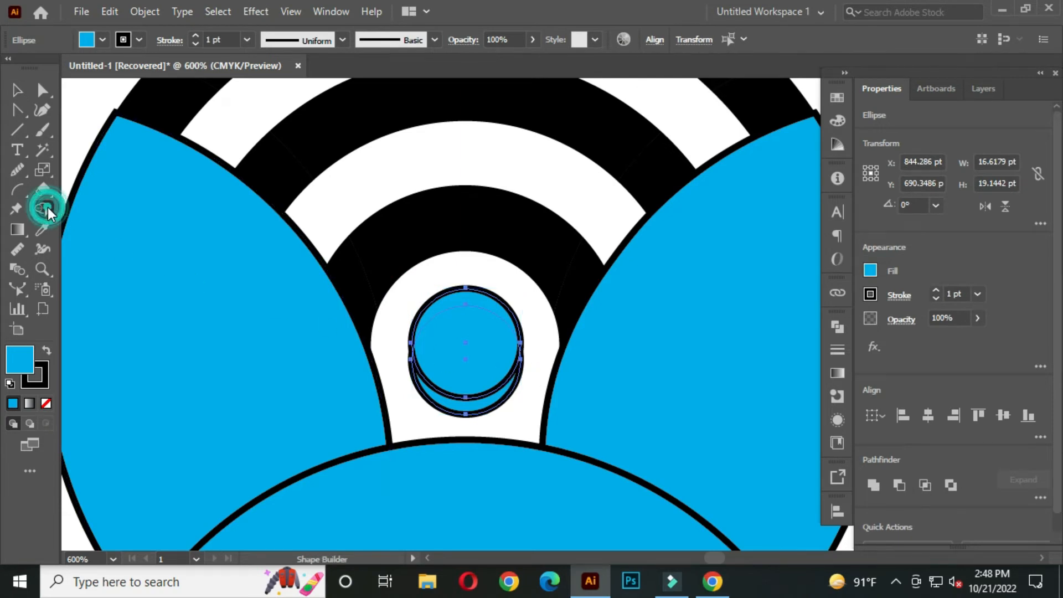
left_click(466, 294, "alt")
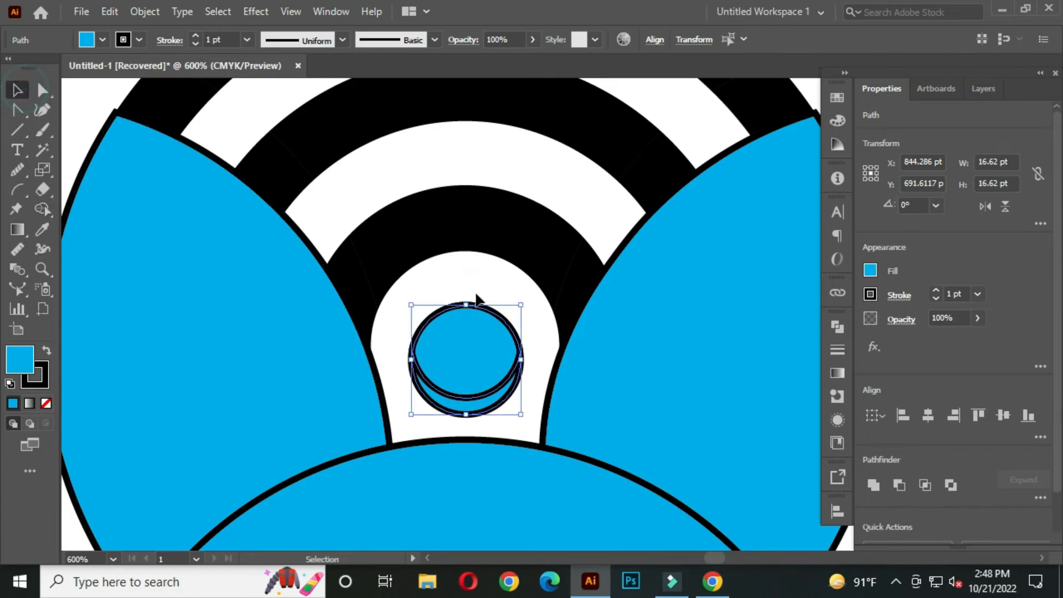
left_click(474, 280)
Step: Move the whole design up and away from the guide circles and enlarge it to about 290 pt wide
scroll(550, 325, "down", 3)
left_click_drag(658, 386, 591, 373)
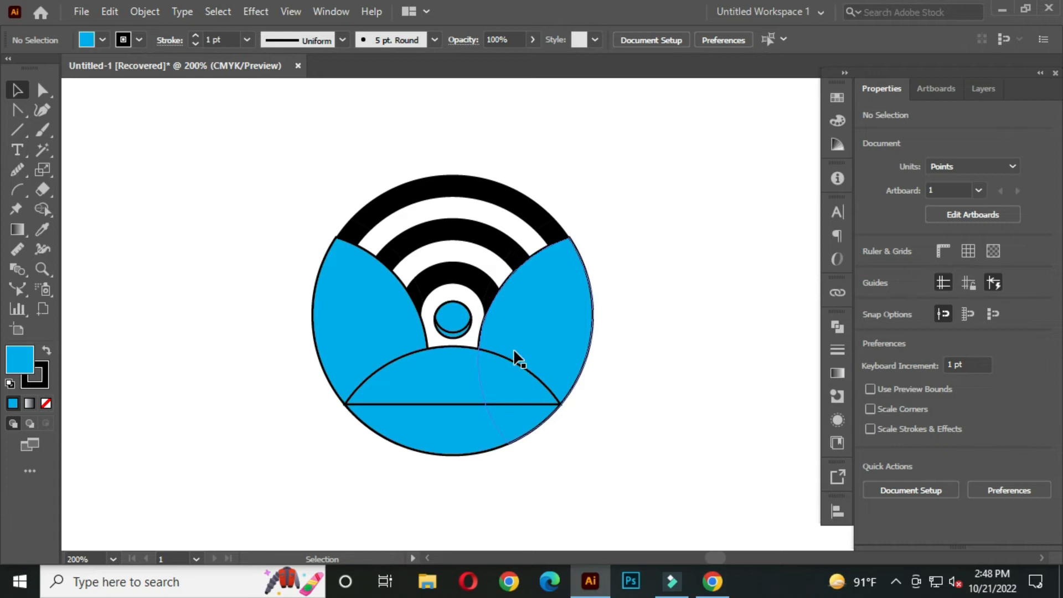
scroll(538, 348, "down", 3)
left_click_drag(603, 340, 524, 370)
left_click_drag(334, 301, 527, 486)
left_click_drag(475, 434, 424, 326)
left_click(552, 222)
left_click_drag(597, 214, 552, 276)
scroll(628, 262, "down", 1)
Step: Place the row of six color sample squares above the design
left_click_drag(693, 268, 580, 268)
left_click_drag(487, 139, 752, 234)
left_click_drag(611, 200, 284, 179)
left_click_drag(388, 224, 522, 233)
left_click(522, 234)
scroll(503, 306, "up", 1)
left_click_drag(473, 283, 520, 284)
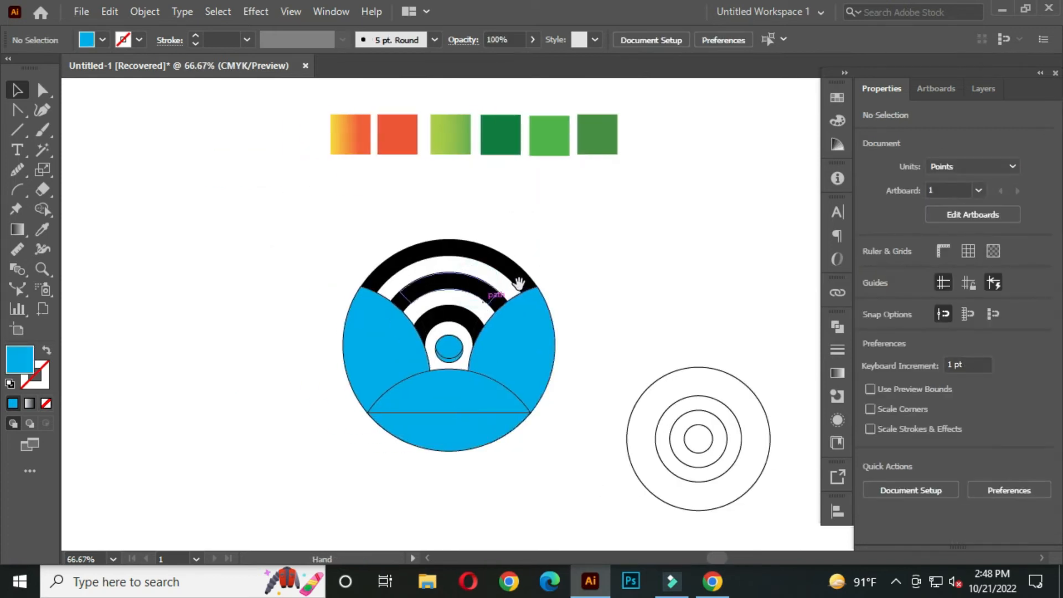
left_click_drag(273, 90, 563, 148)
left_click_drag(484, 147, 454, 185)
scroll(507, 357, "up", 1)
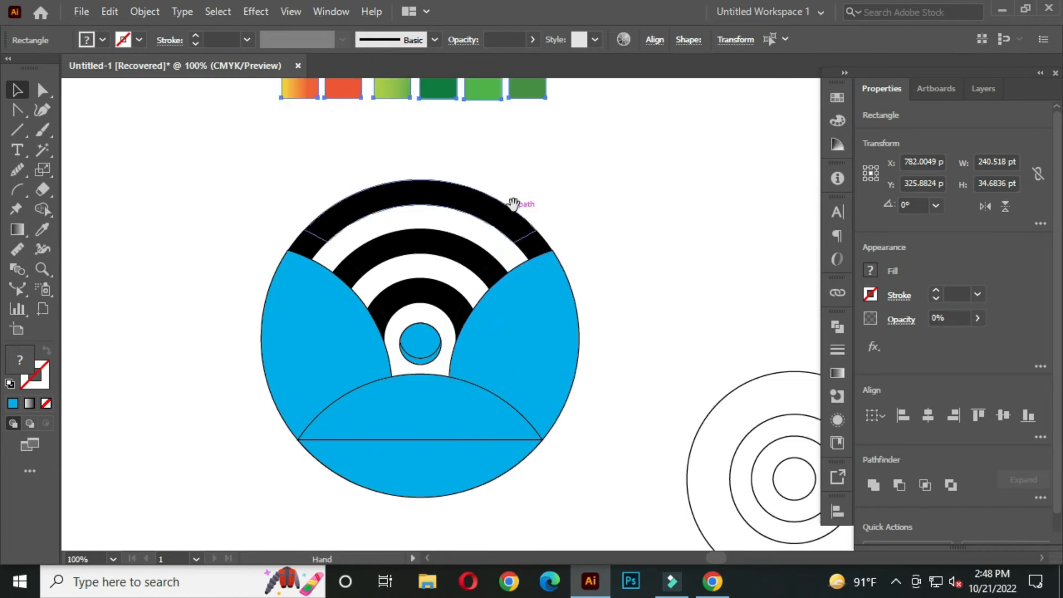
left_click_drag(512, 205, 527, 256)
left_click(615, 233)
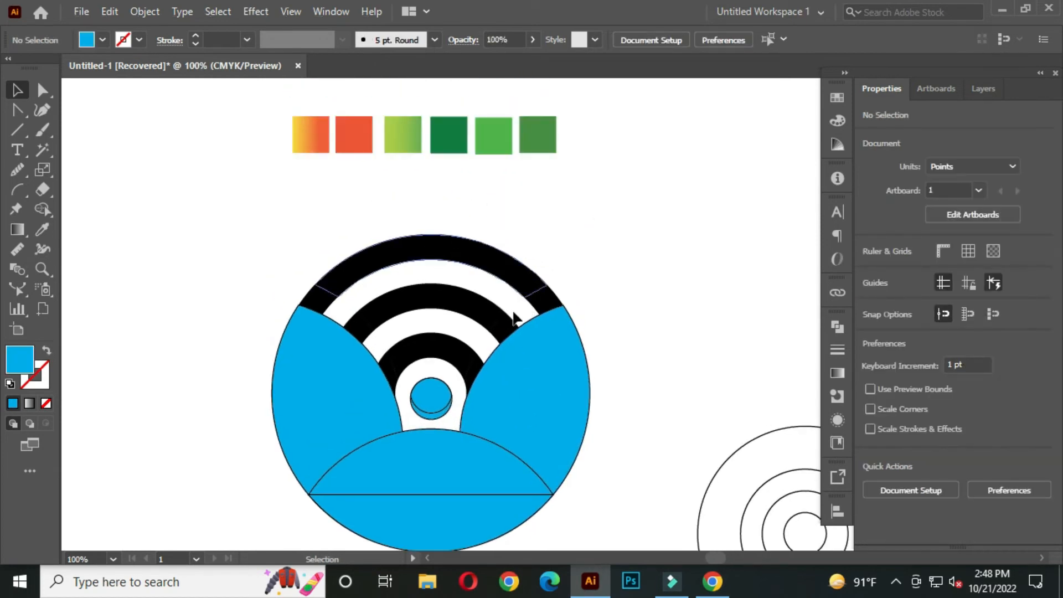
Step: Fill the three long middle arc pieces with the yellow-to-orange gradient sampled from the first color square using the Eyedropper
left_click(438, 243)
left_click(581, 209)
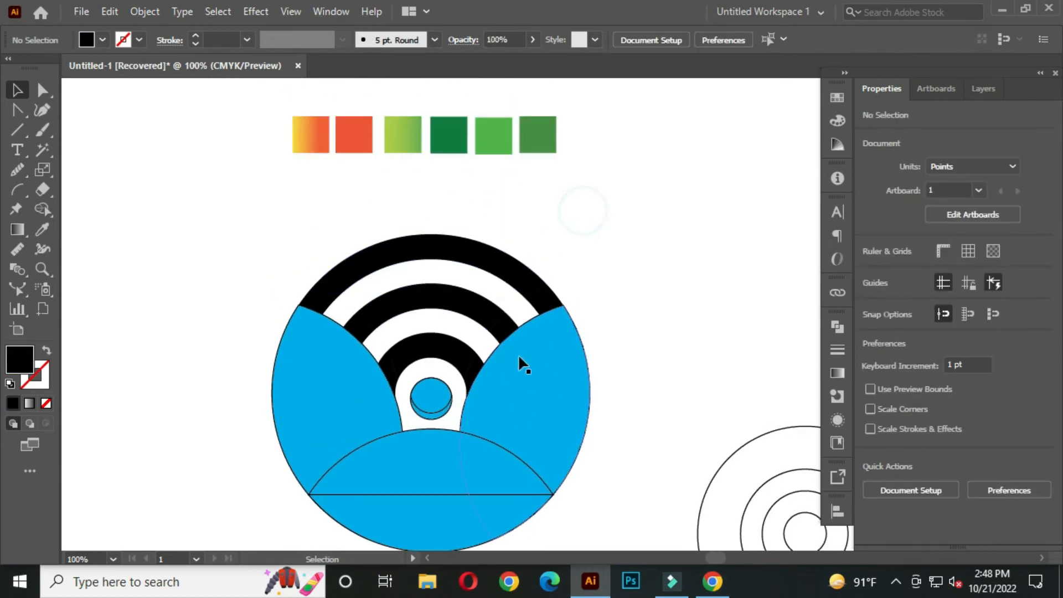
left_click(442, 246)
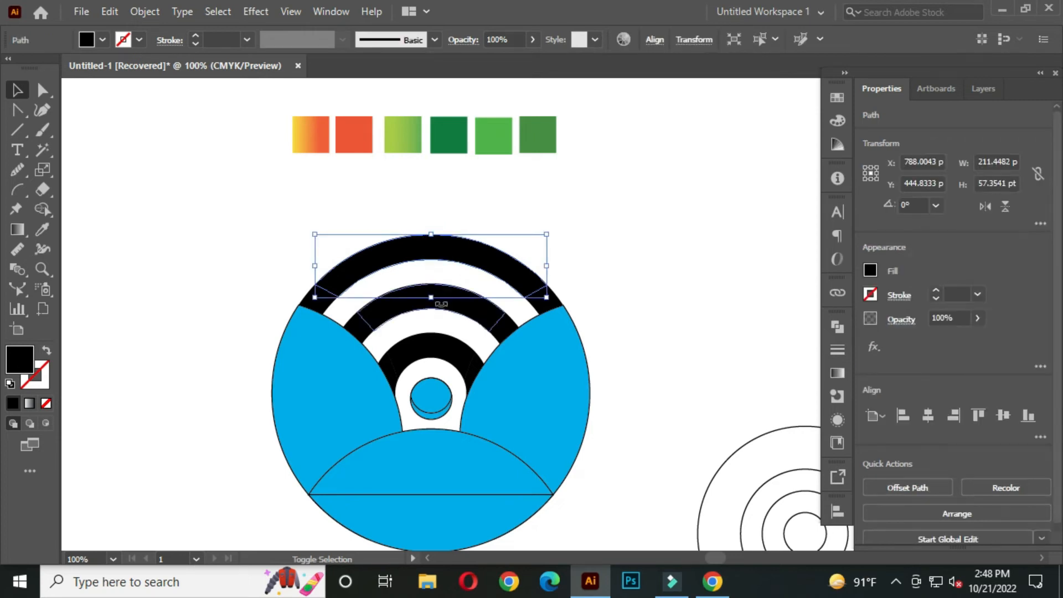
left_click(446, 307, "shift")
left_click(435, 348, "shift")
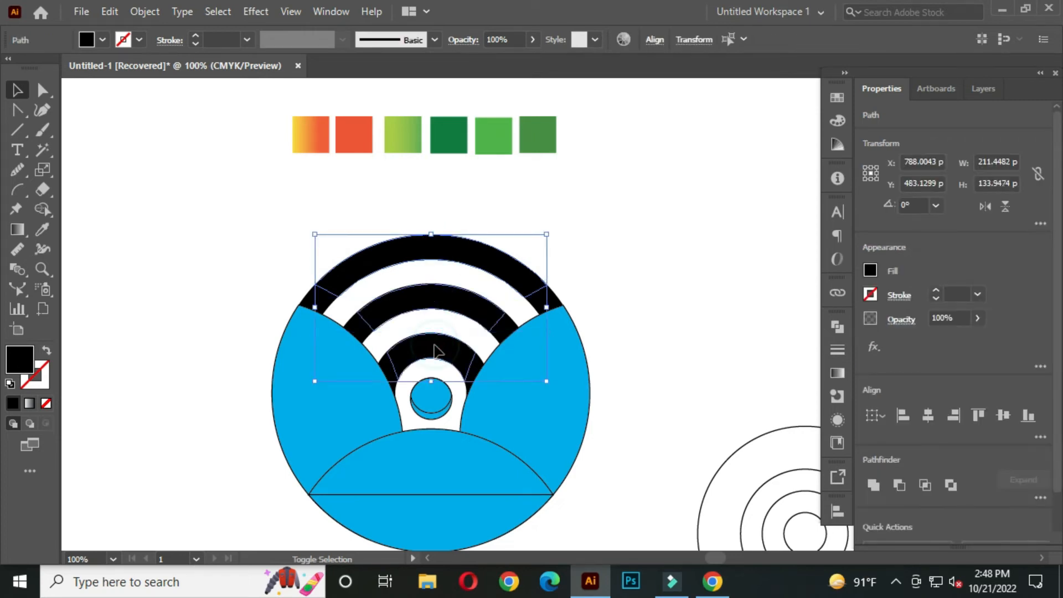
key("i")
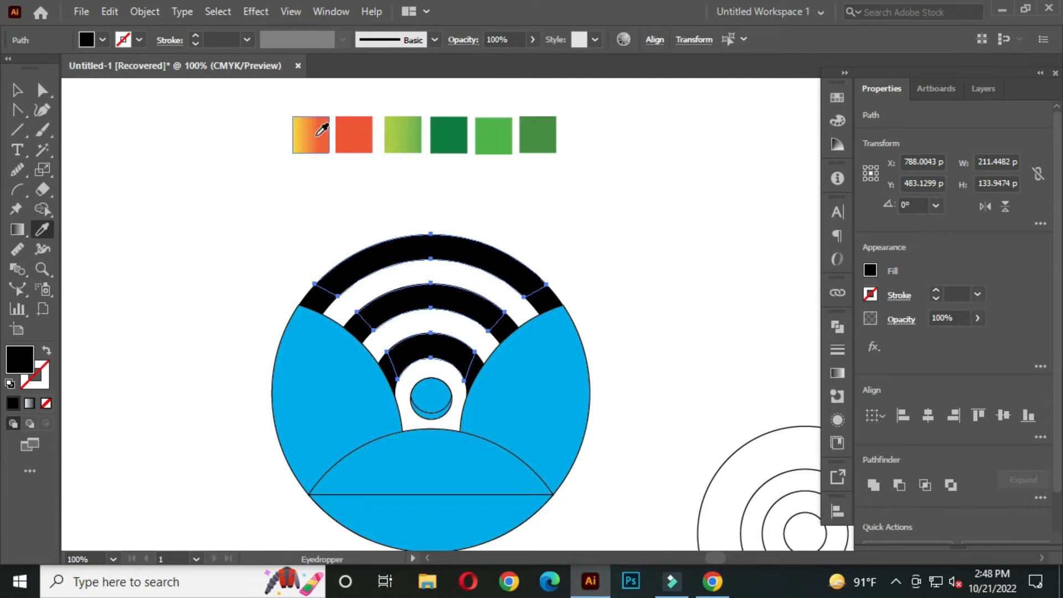
left_click(297, 135)
left_click(17, 90)
left_click(186, 172)
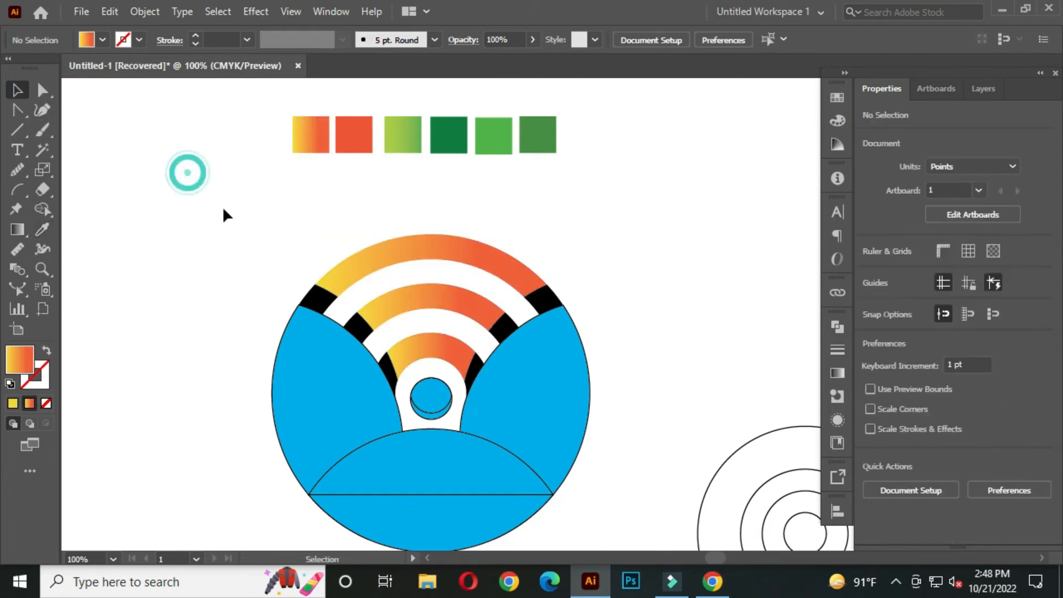
Step: Fill the six short black end pieces of the arcs with the solid orange-red sample using the Eyedropper
left_click(315, 297)
left_click(357, 326, "shift")
left_click(385, 361, "shift")
left_click(474, 368, "shift")
left_click(500, 324, "shift")
left_click(556, 303, "shift")
key("i")
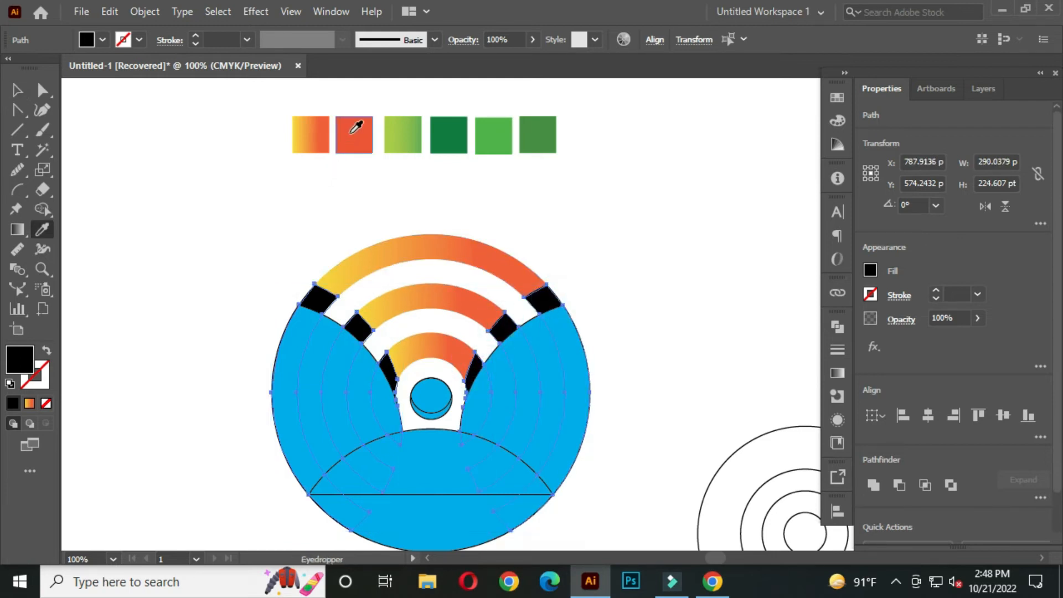
left_click(350, 131)
left_click(17, 89)
left_click(174, 168)
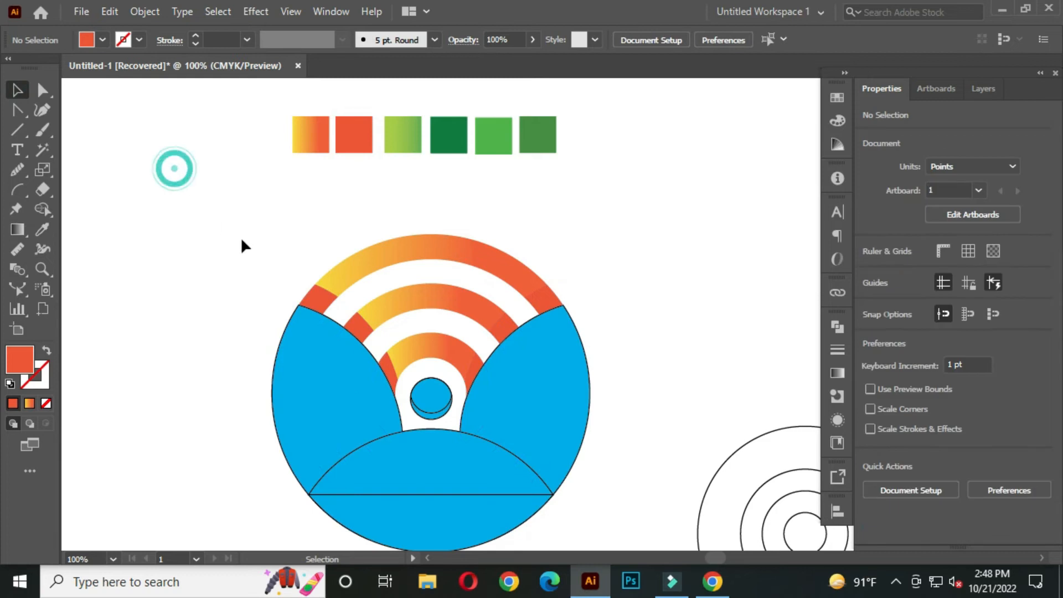
Step: Apply the light-green gradient sample to both large cyan side leaves using the Eyedropper
scroll(440, 226, "down", 1)
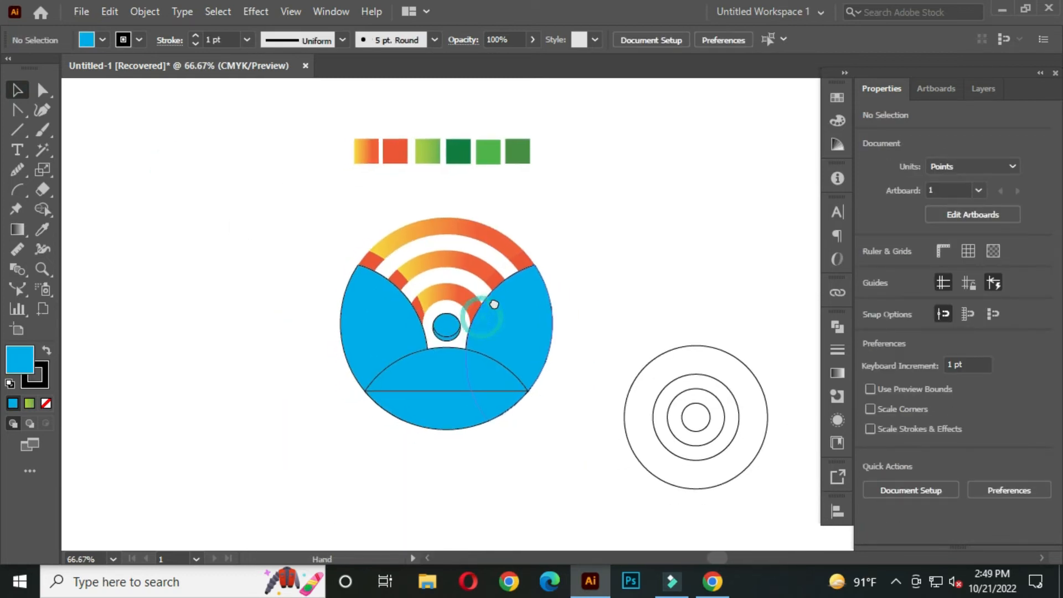
left_click(380, 311)
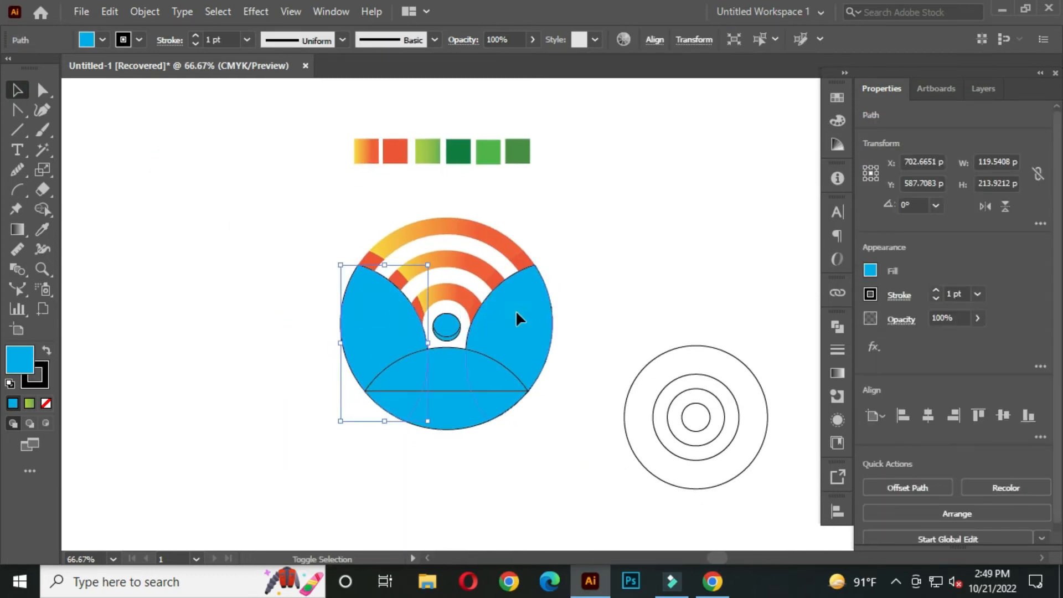
key("i")
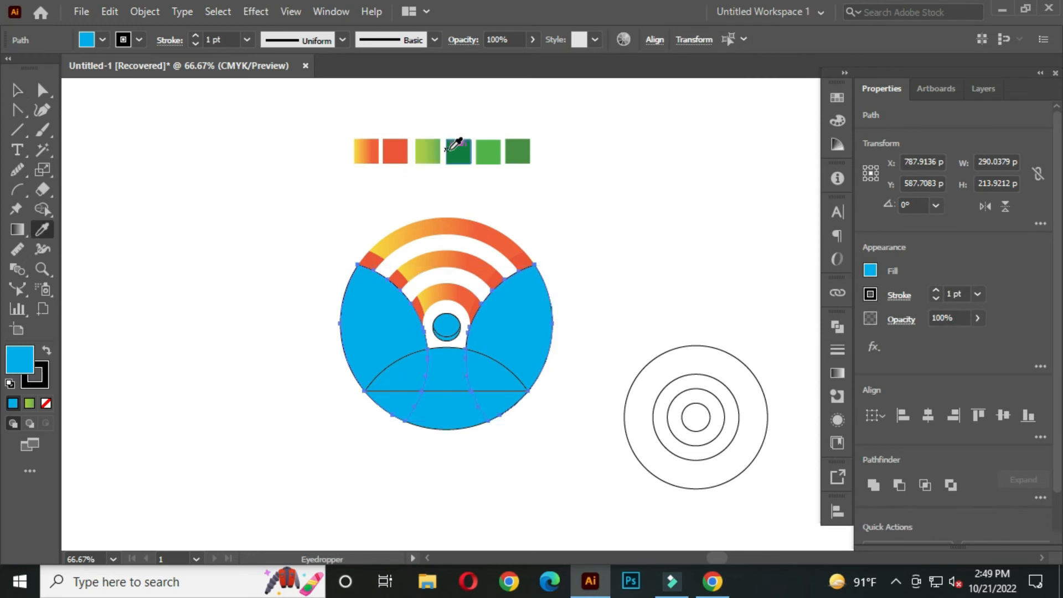
left_click(428, 151)
left_click(17, 89)
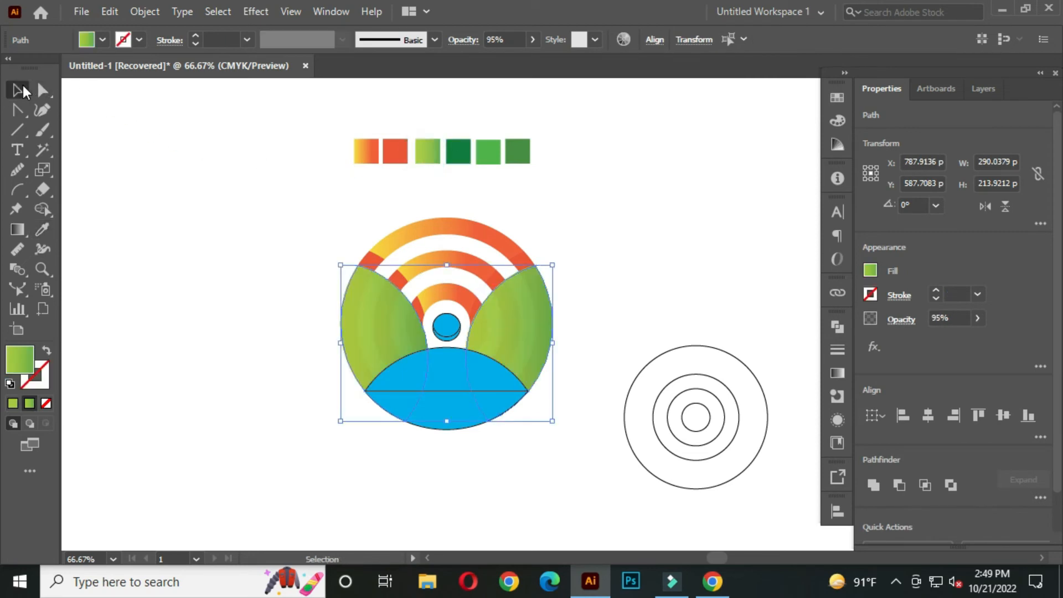
left_click(147, 167)
Step: Fill the cyan dome above the horizontal line with the solid bright-green sample using the Eyedropper
left_click(459, 378)
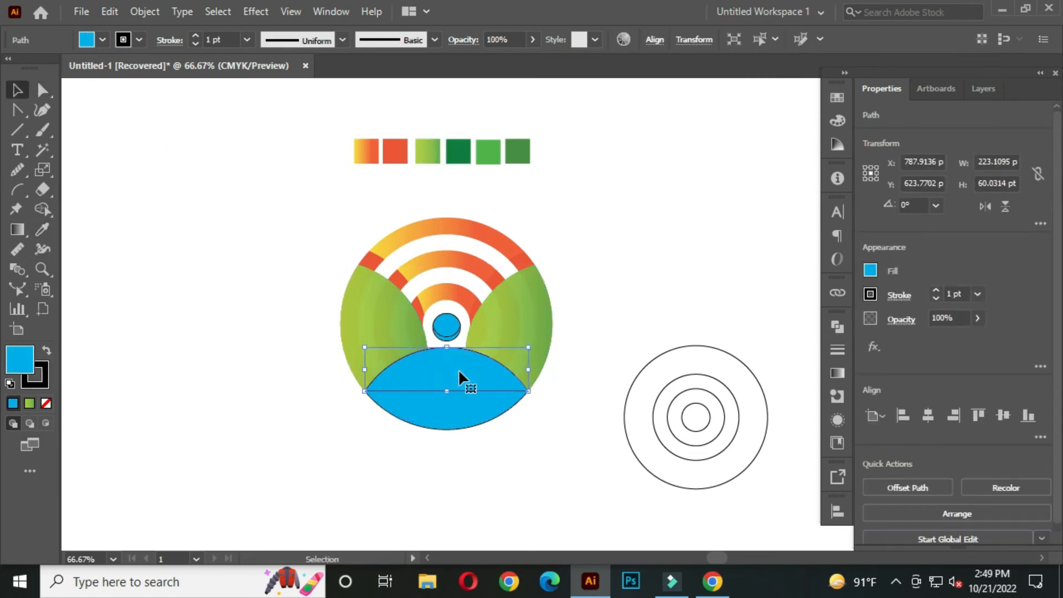
key("i")
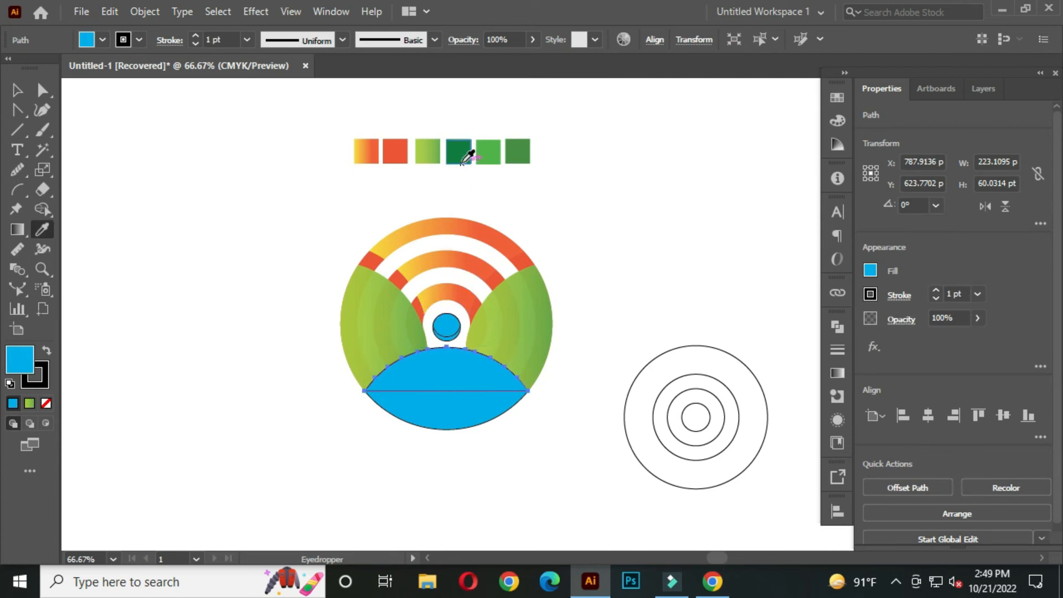
left_click(487, 151)
left_click(18, 90)
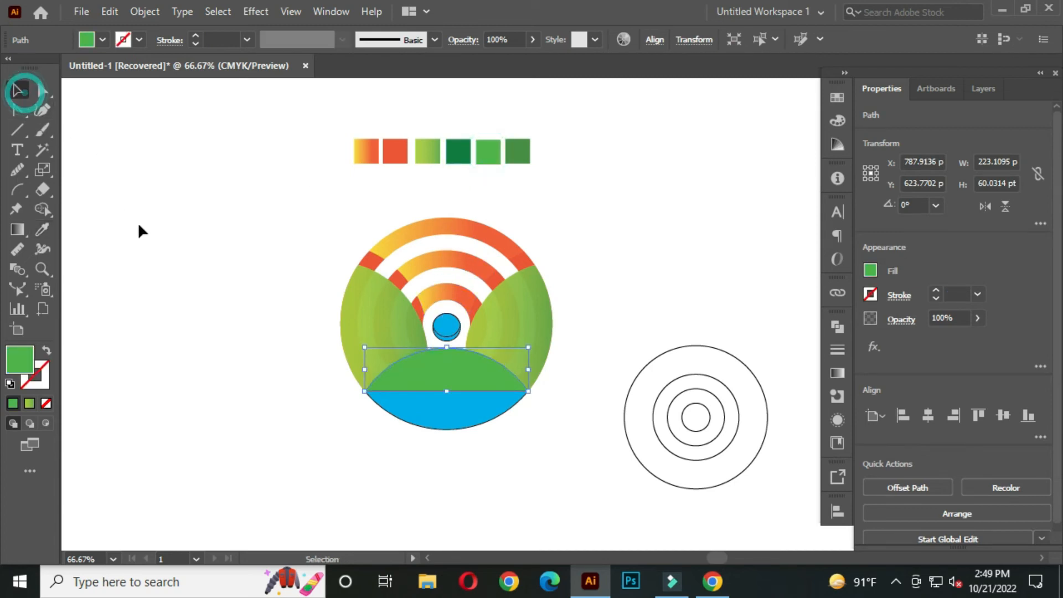
Step: Fill the cyan segment below the horizontal line with the dark-green sample using the Eyedropper
left_click(140, 231)
left_click(426, 404)
key("i")
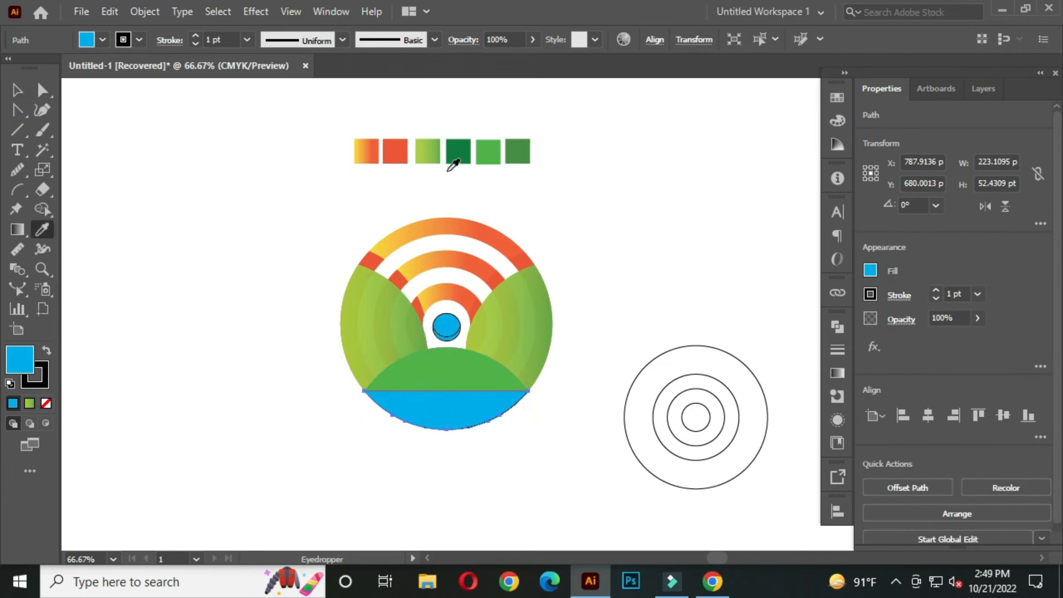
left_click(457, 153)
left_click(18, 90)
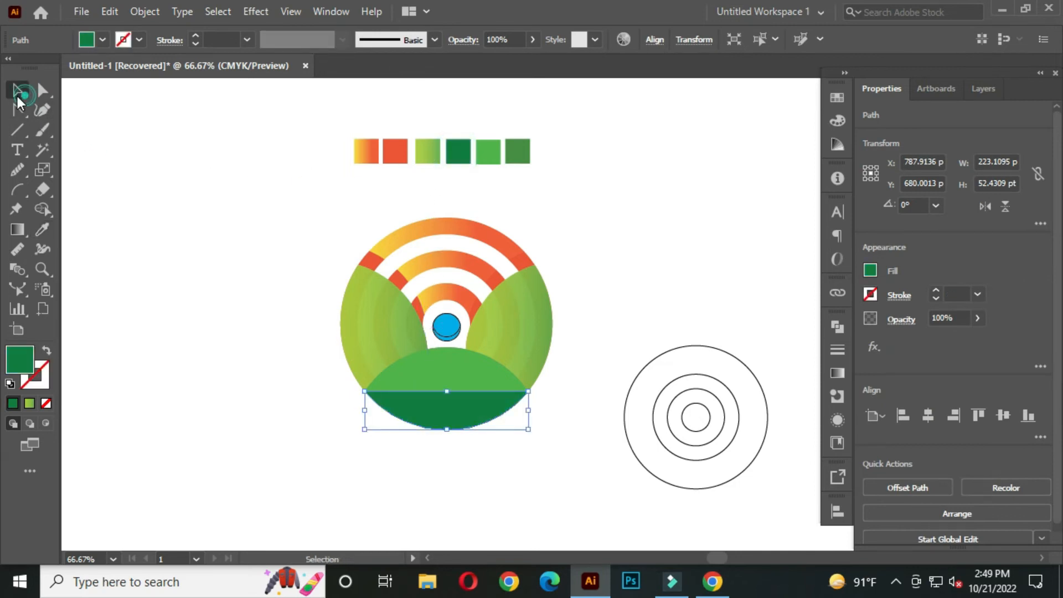
left_click(231, 241)
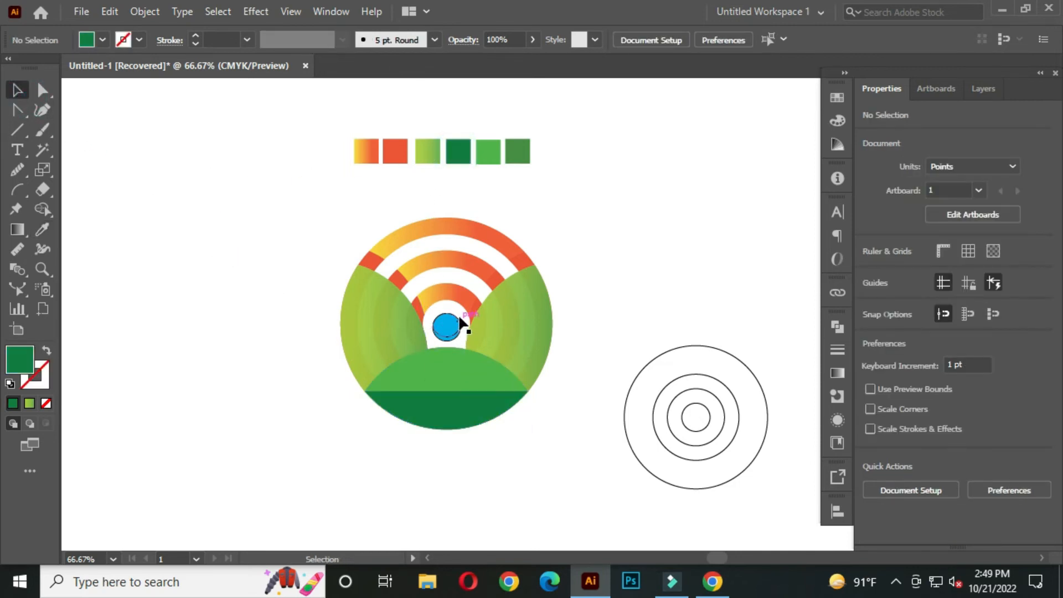
Step: Fill the upper cyan piece of the small center circle with the light-green gradient sample using the Eyedropper
scroll(461, 313, "up", 1)
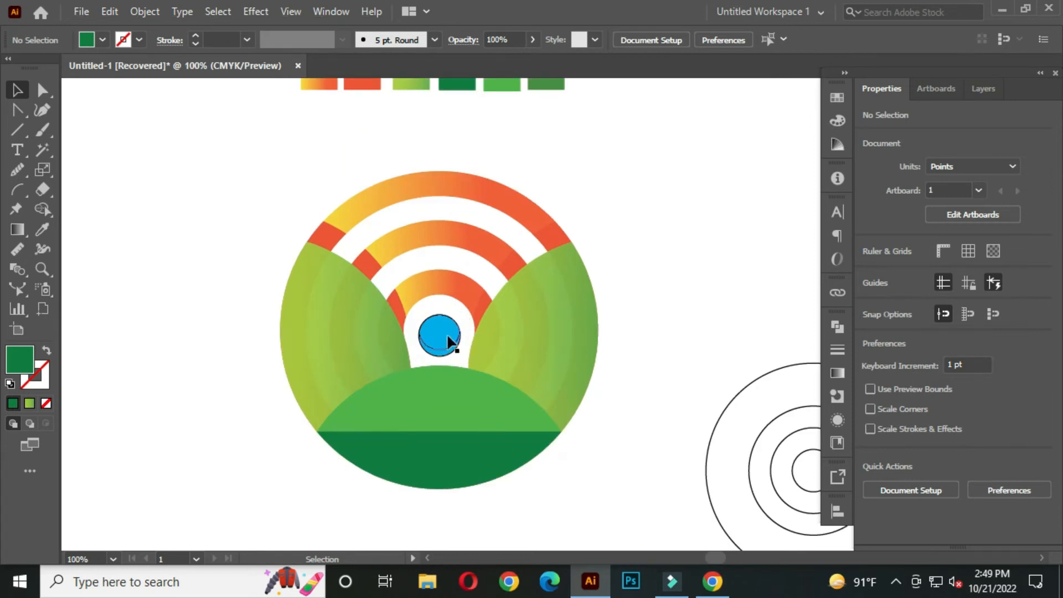
left_click(444, 329)
left_click_drag(479, 304, 480, 344)
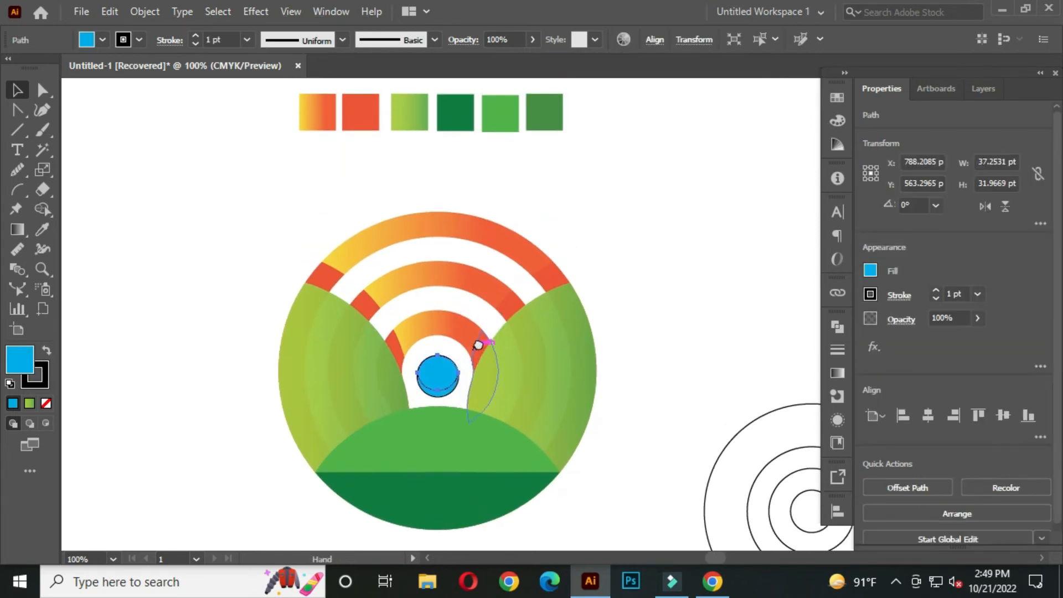
key("i")
left_click(500, 113)
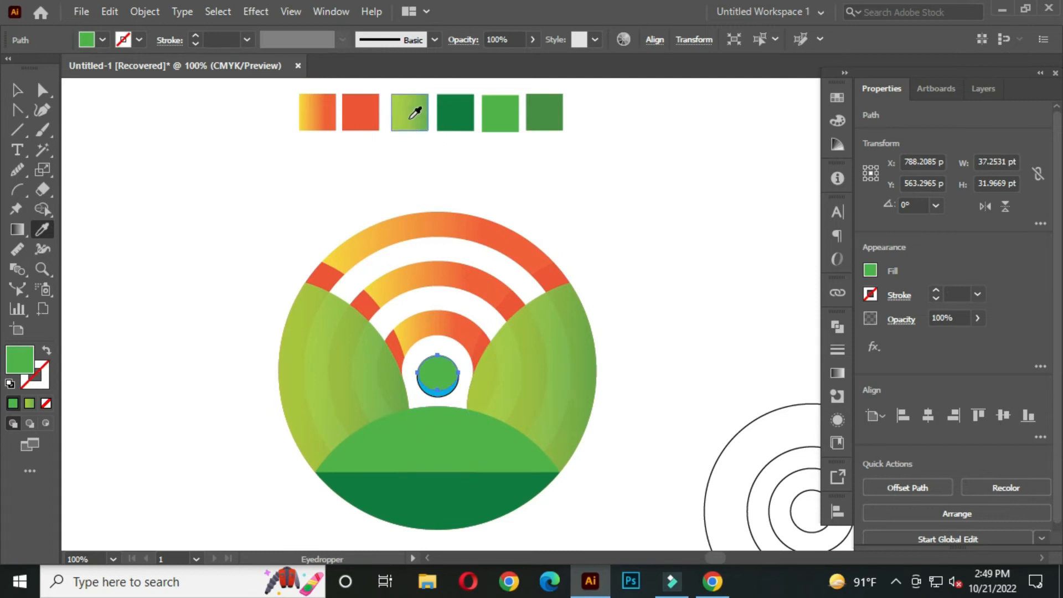
left_click(408, 113)
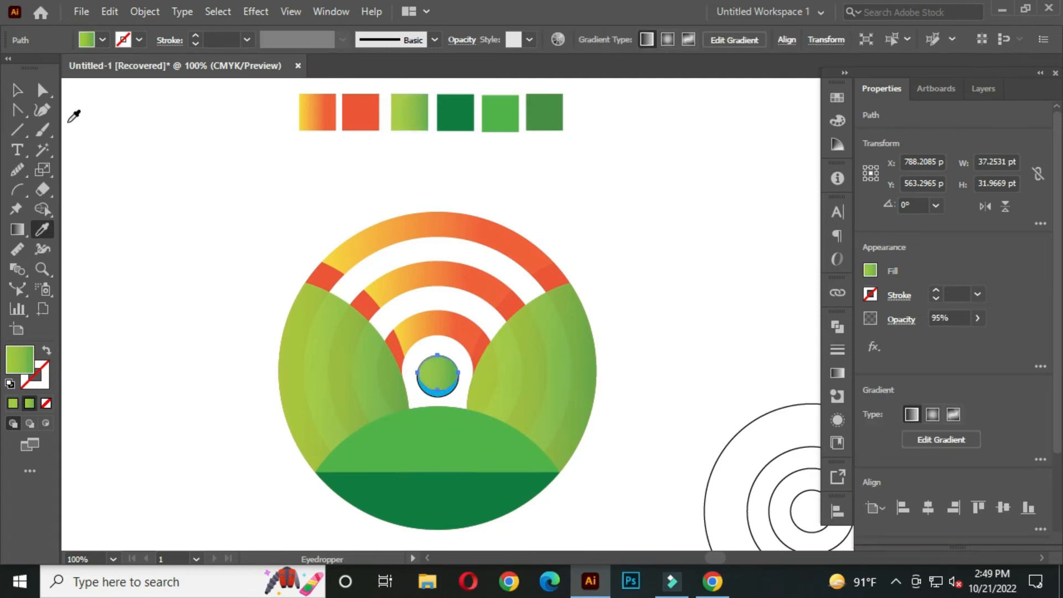
left_click(17, 90)
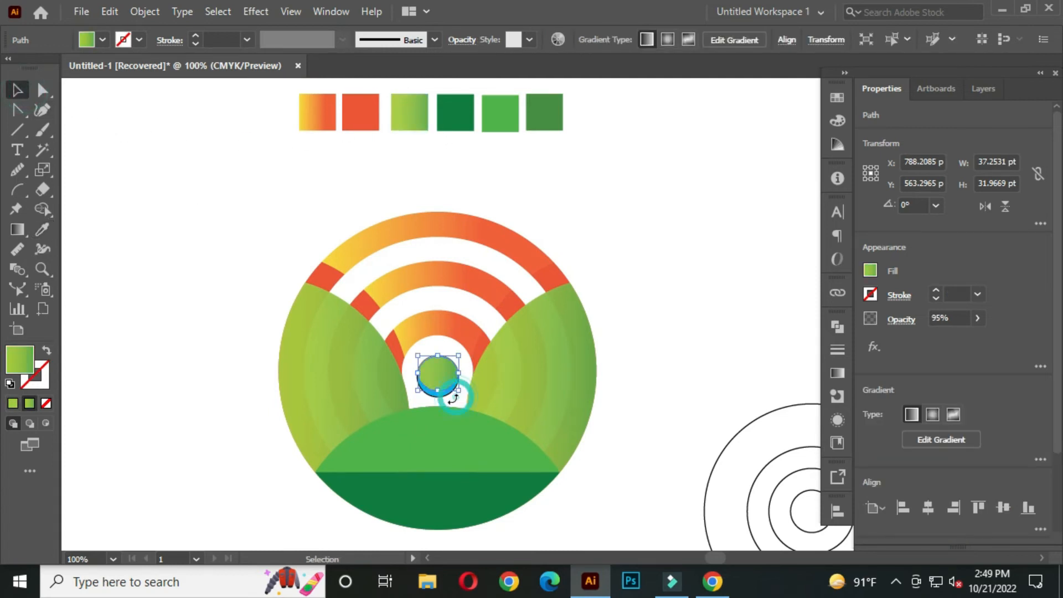
Step: Fill the cyan crescent beneath the small center disc with the dark-green sample using the Eyedropper
left_click(448, 397)
left_click(447, 394)
key("i")
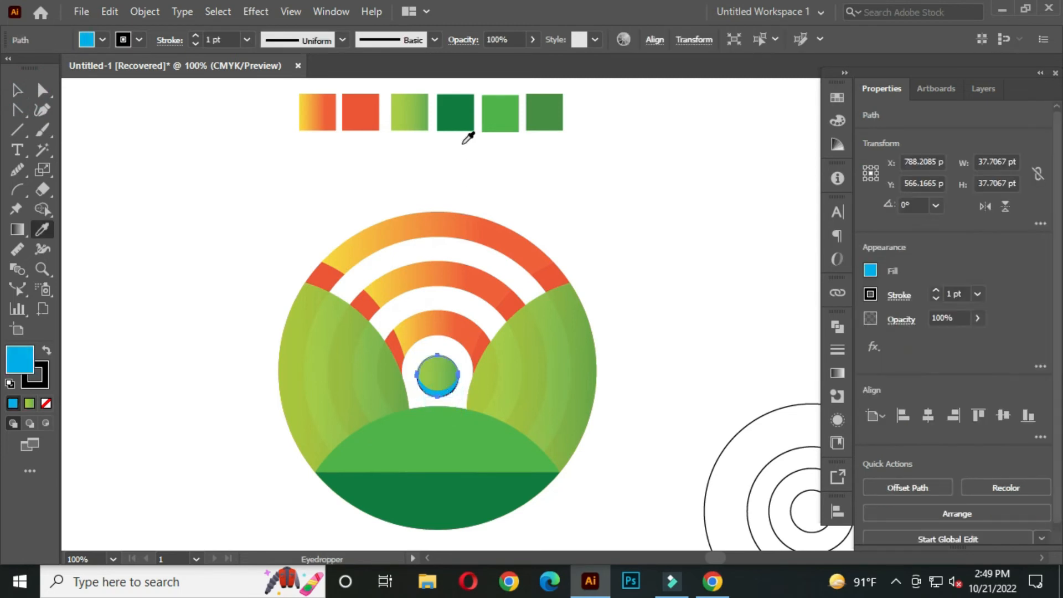
left_click(451, 109)
left_click(17, 90)
left_click(175, 147)
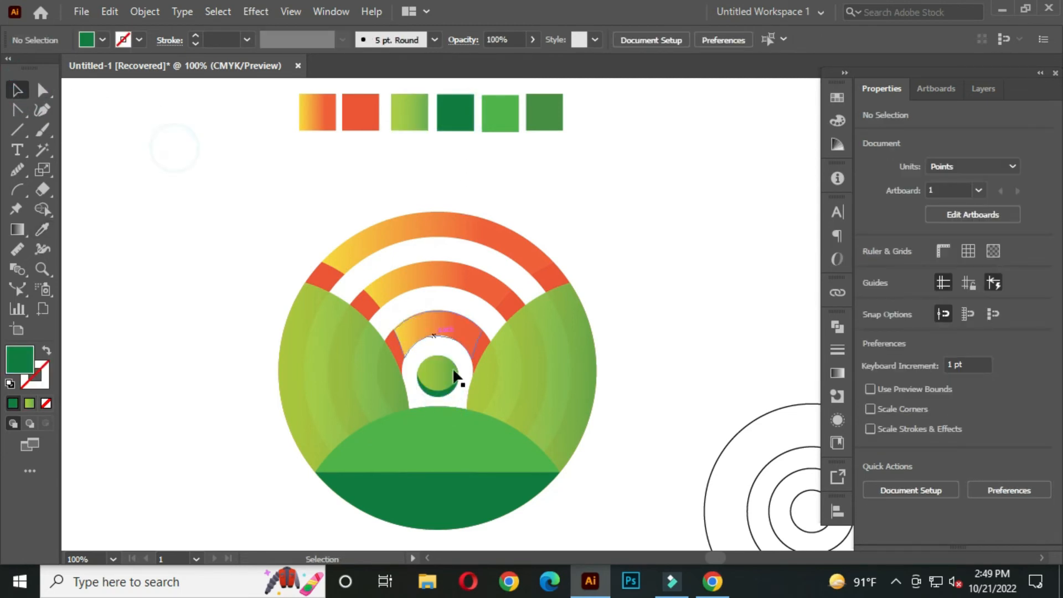
Step: Redirect the outermost arc's gradient vertically with the Gradient tool, running from yellow at its top to orange at its lower ends
left_click_drag(518, 447, 507, 438)
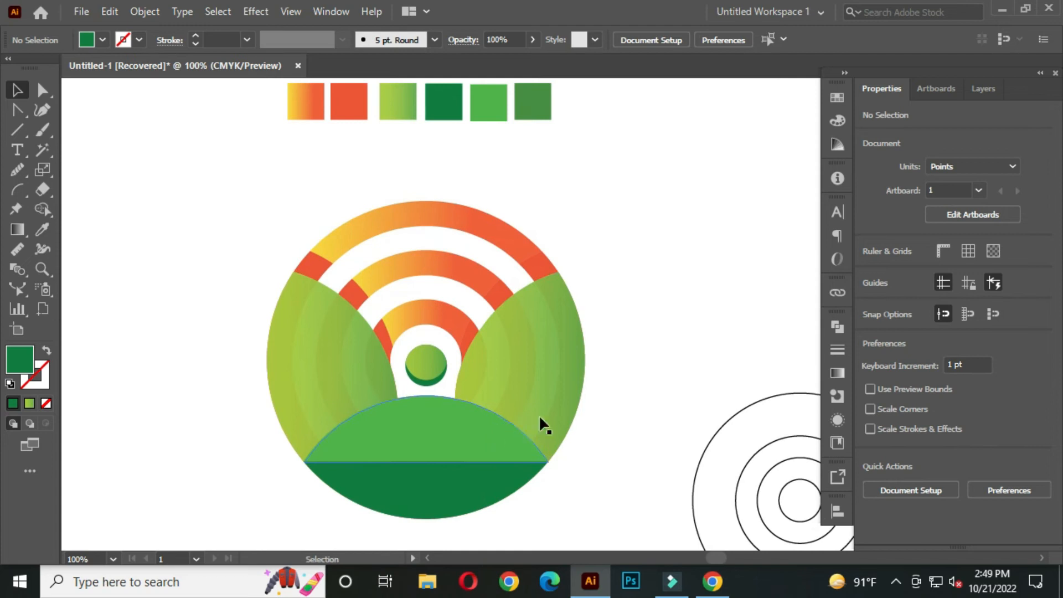
scroll(579, 431, "down", 1)
left_click_drag(581, 440, 567, 355)
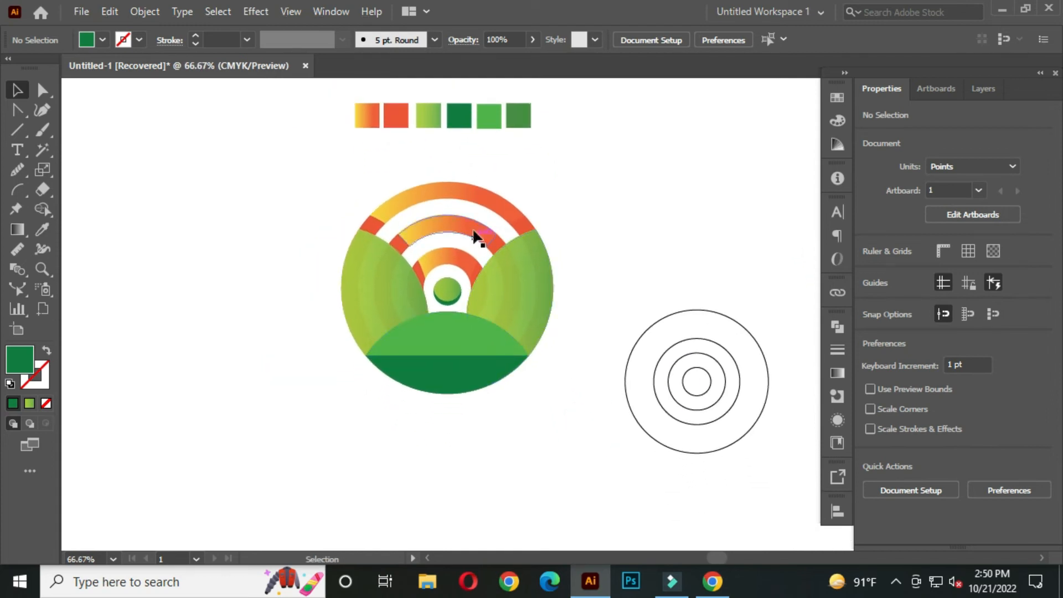
left_click(450, 187)
left_click_drag(21, 230, 84, 228)
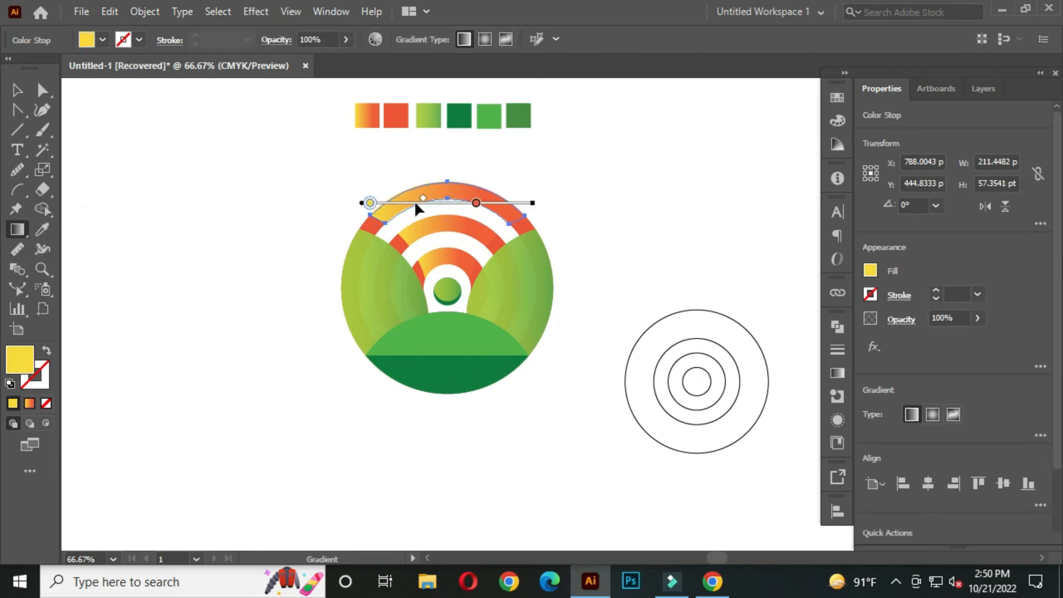
left_click_drag(447, 163, 448, 274)
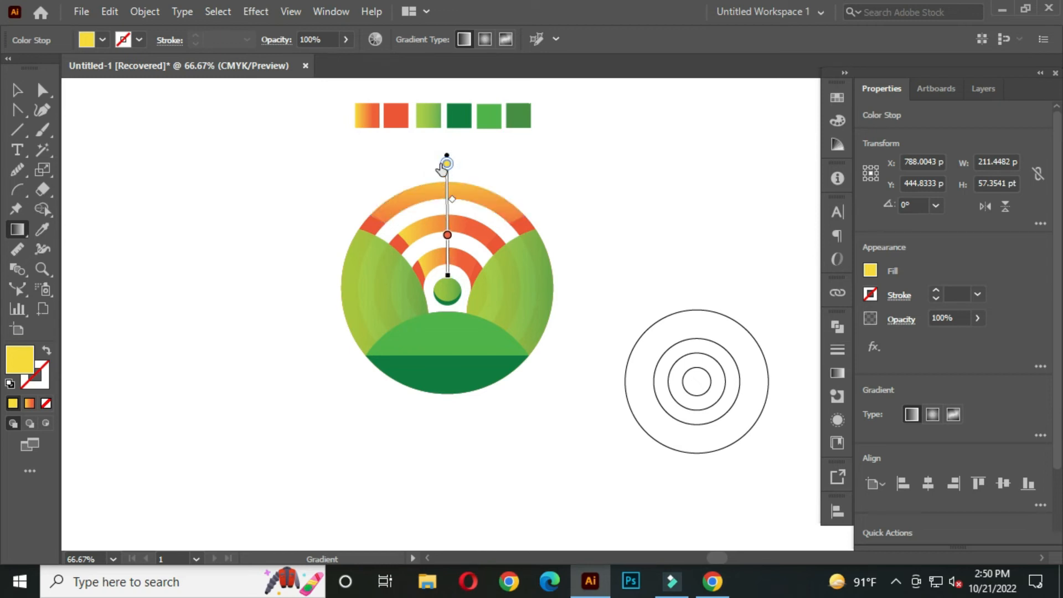
left_click_drag(447, 139, 446, 237)
left_click_drag(445, 121, 448, 242)
left_click_drag(446, 148, 447, 178)
key("v")
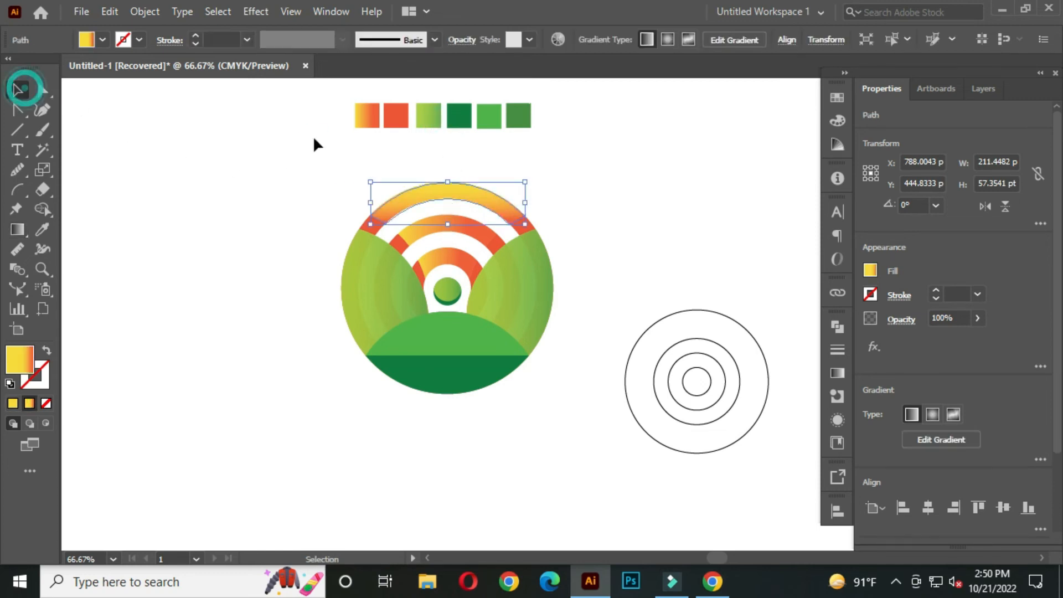
Step: Redirect the middle arc's gradient vertically, starting with yellow above the arc and ending in orange-red below it
left_click(313, 135)
left_click(450, 218)
key("g")
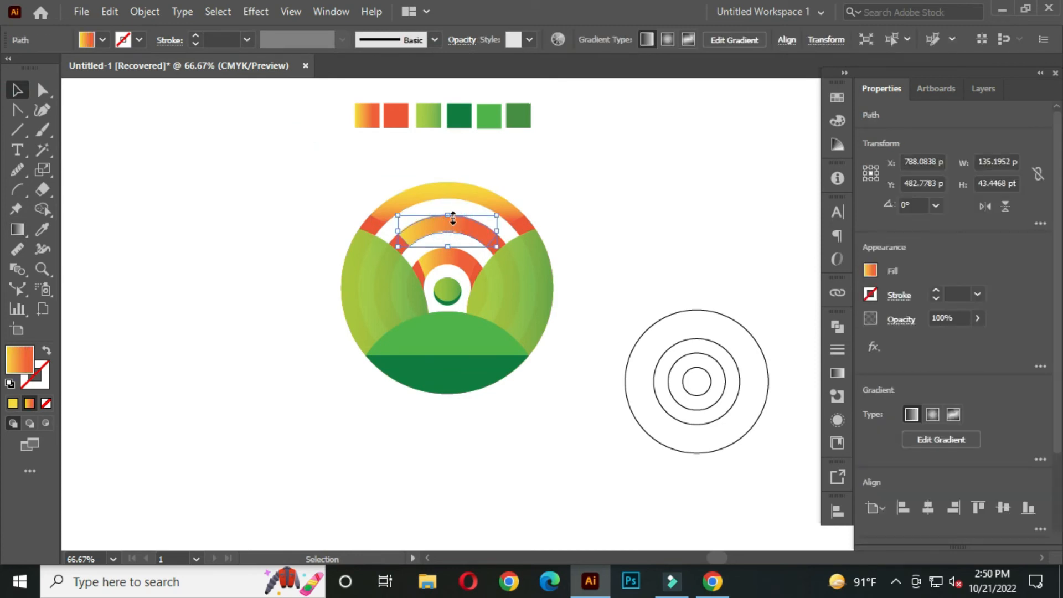
left_click_drag(448, 183, 448, 277)
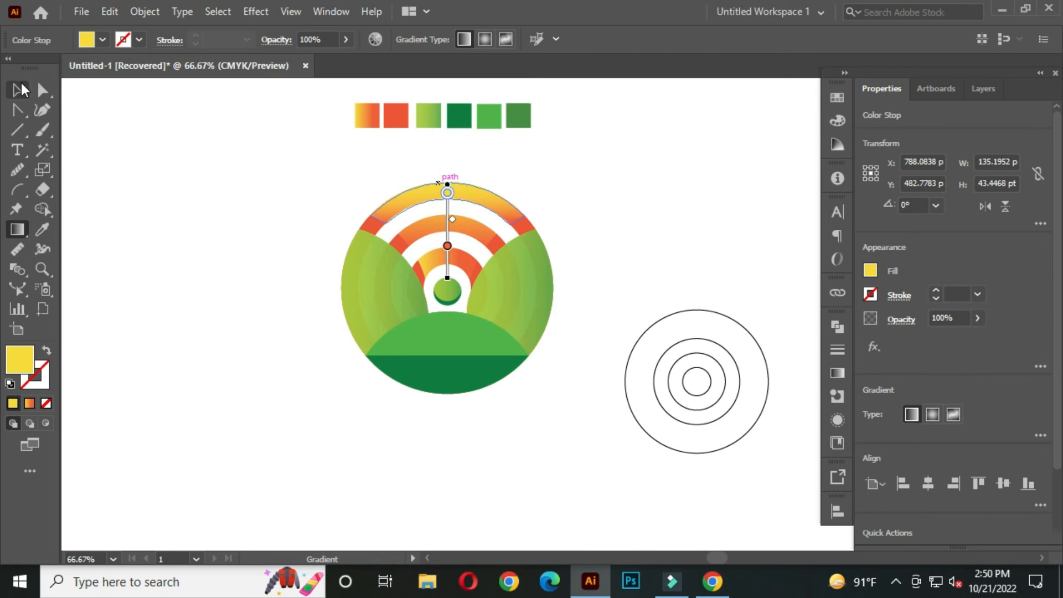
Step: Redirect the innermost arc's gradient vertically, from yellow near the top of the outer arc to orange-red at the top of the dome
left_click(17, 90)
left_click(447, 258)
key("g")
left_click_drag(448, 211, 448, 275)
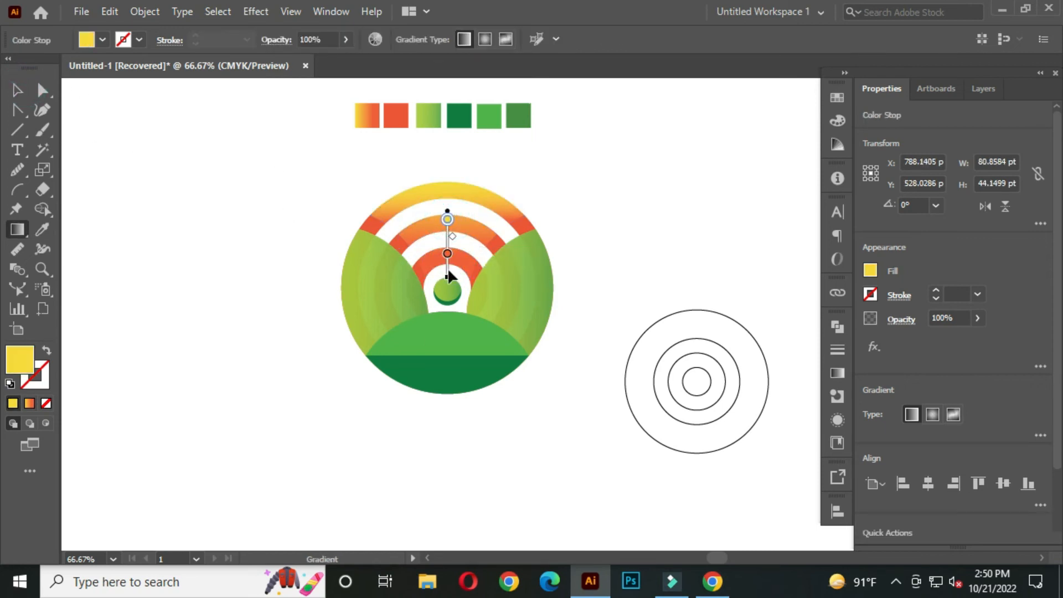
left_click_drag(445, 188, 448, 316)
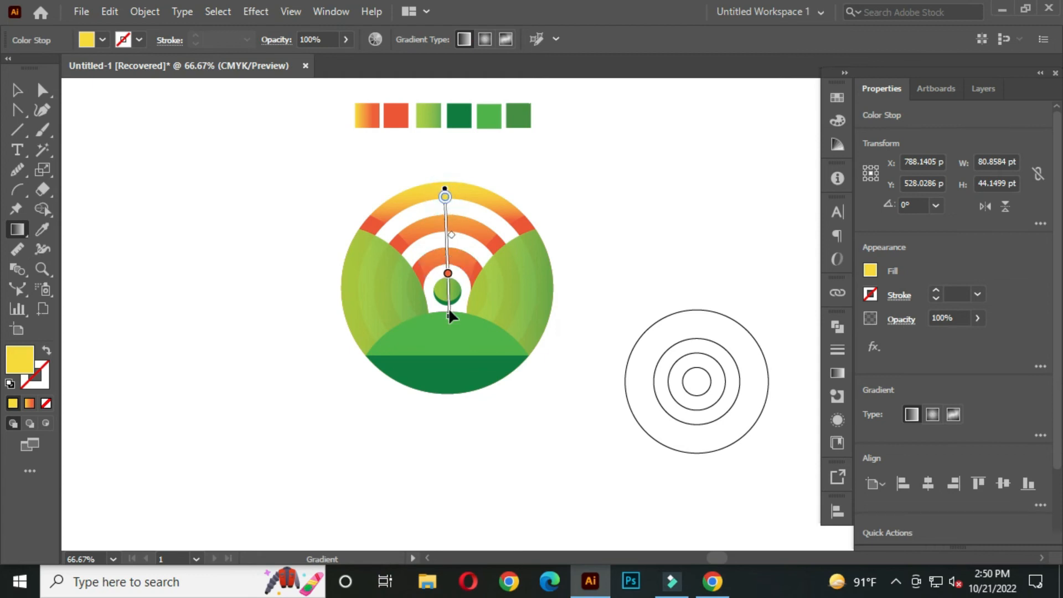
key("v")
left_click(224, 155)
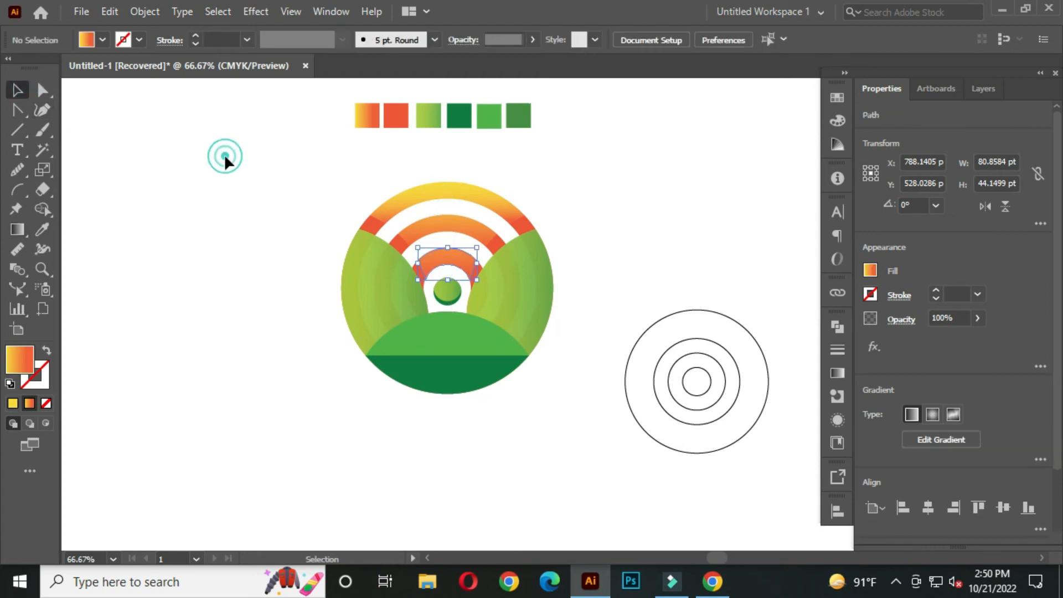
Step: Redirect the gradients of both green side leaves to run downward and slightly inward, from light green at their upper tips
left_click(374, 271)
key("g")
left_click_drag(353, 207, 389, 316)
key("v")
left_click(160, 165)
left_click(520, 264)
key("g")
mouse_move(533, 208)
left_mouse_down()
mouse_move(522, 314)
mouse_move(507, 314)
left_mouse_up()
key("v")
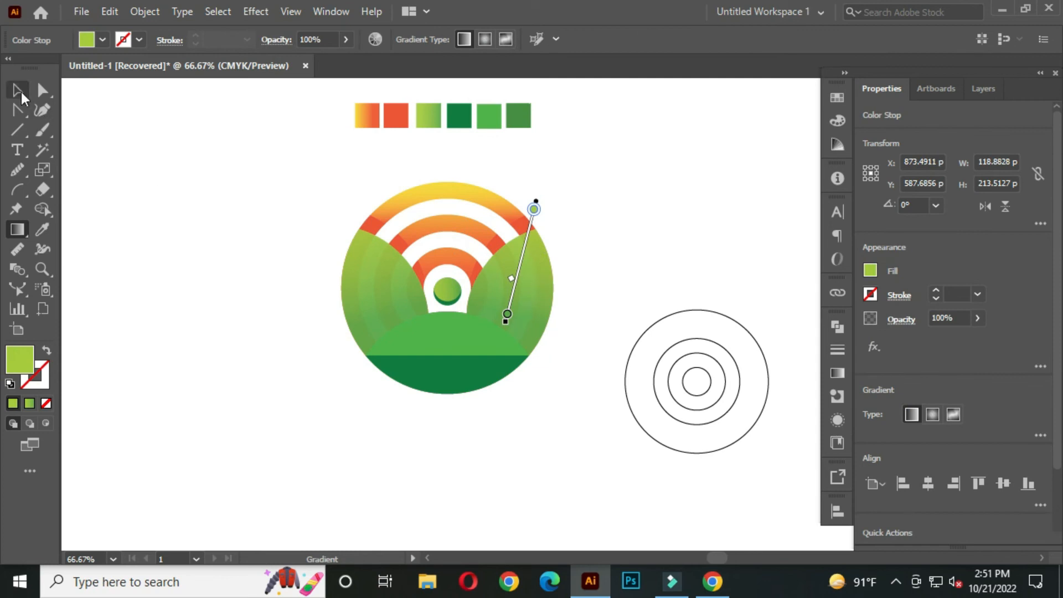
left_click(154, 192)
Step: Bring both green side leaves to the front of the stacking order
left_click(527, 273)
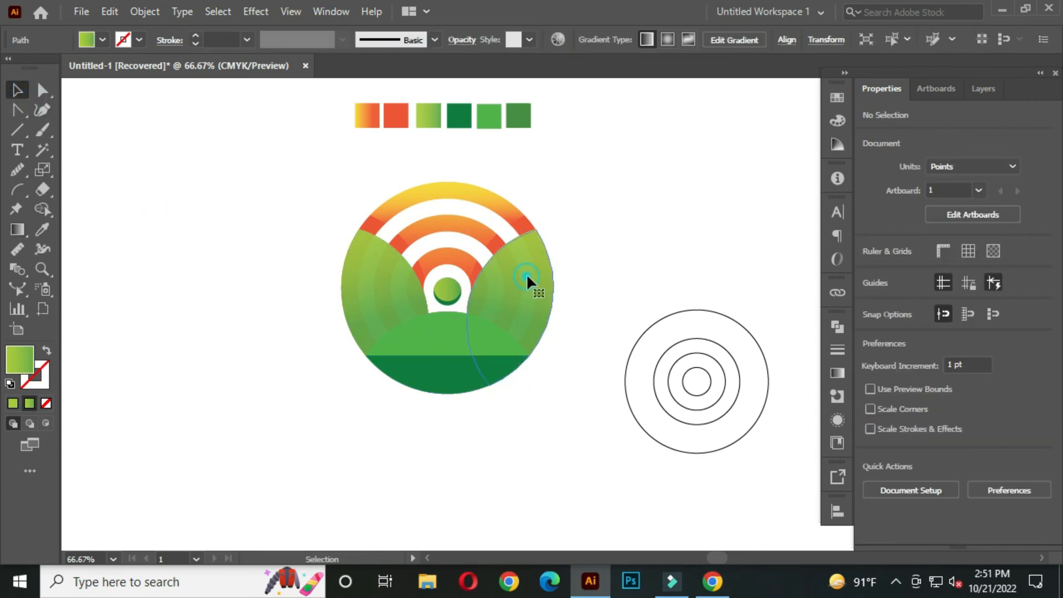
left_click(371, 267, "shift")
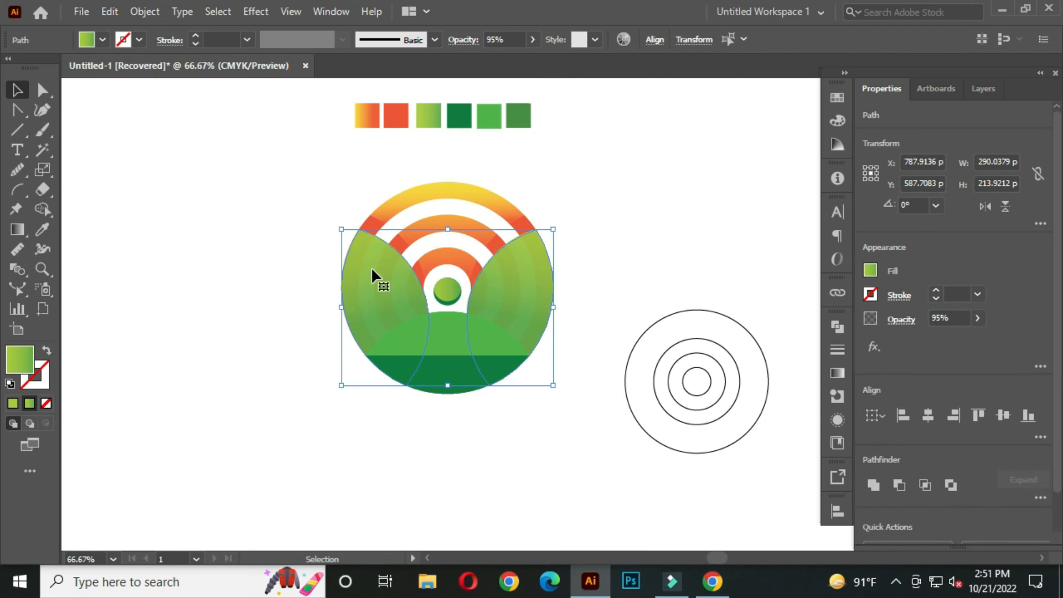
right_click(371, 267)
mouse_move(457, 477)
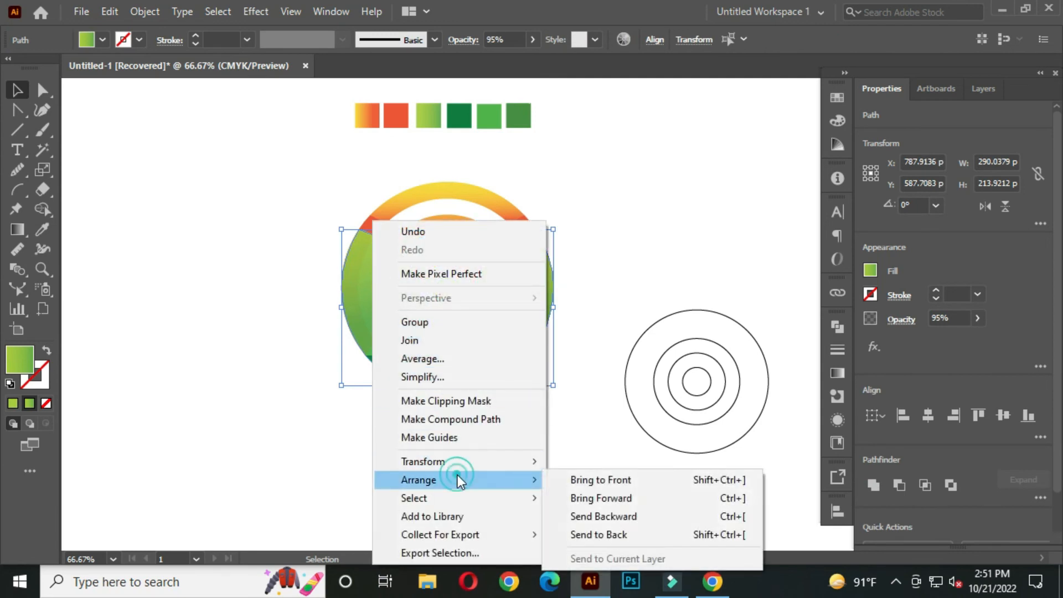
left_click(574, 479)
left_click(594, 287)
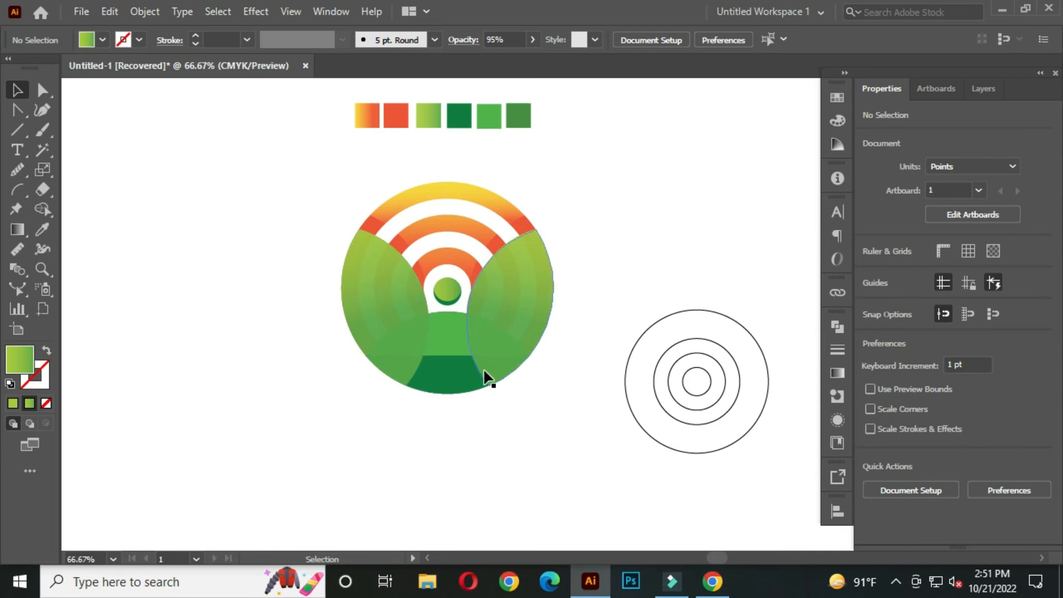
Step: Draw a narrow curved sliver with the Pen tool along the left leaf's inner edge, from the dome's top edge to its base line
scroll(475, 379, "up", 1)
left_click_drag(465, 382, 484, 372)
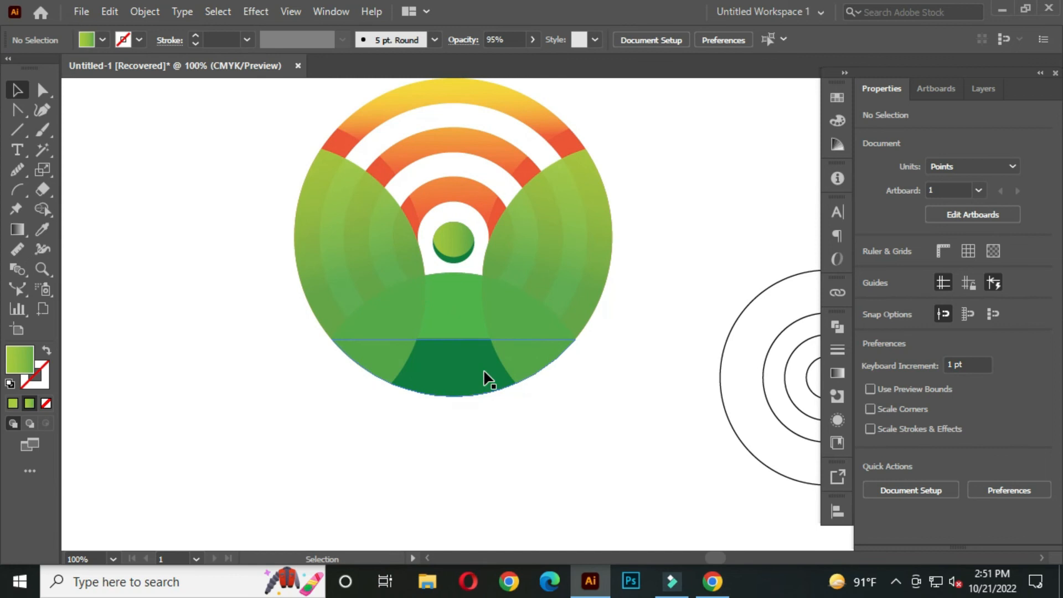
scroll(518, 312, "up", 1)
left_click_drag(472, 331, 509, 347)
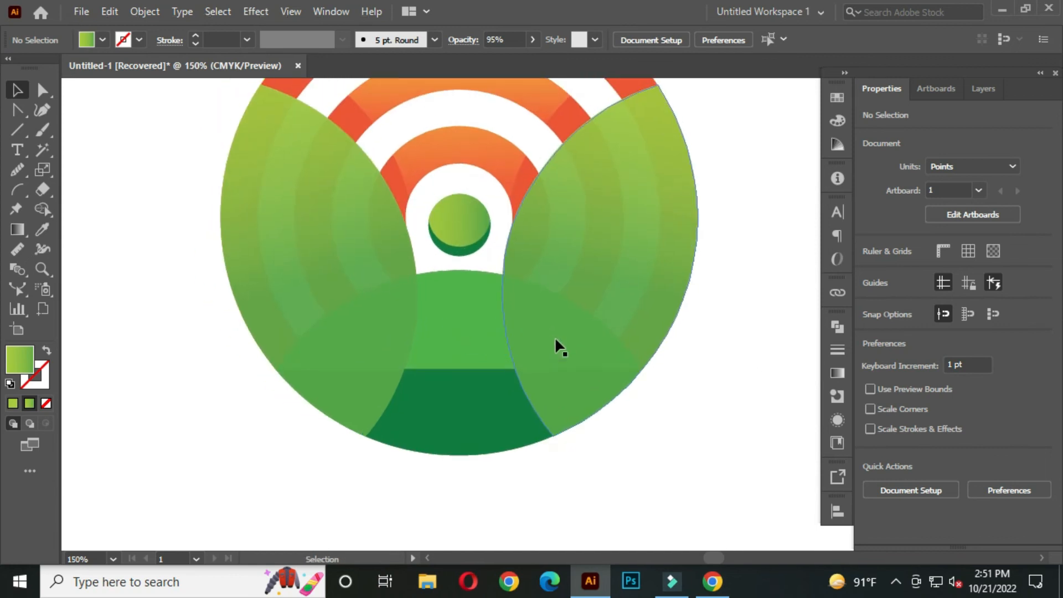
left_click(15, 107)
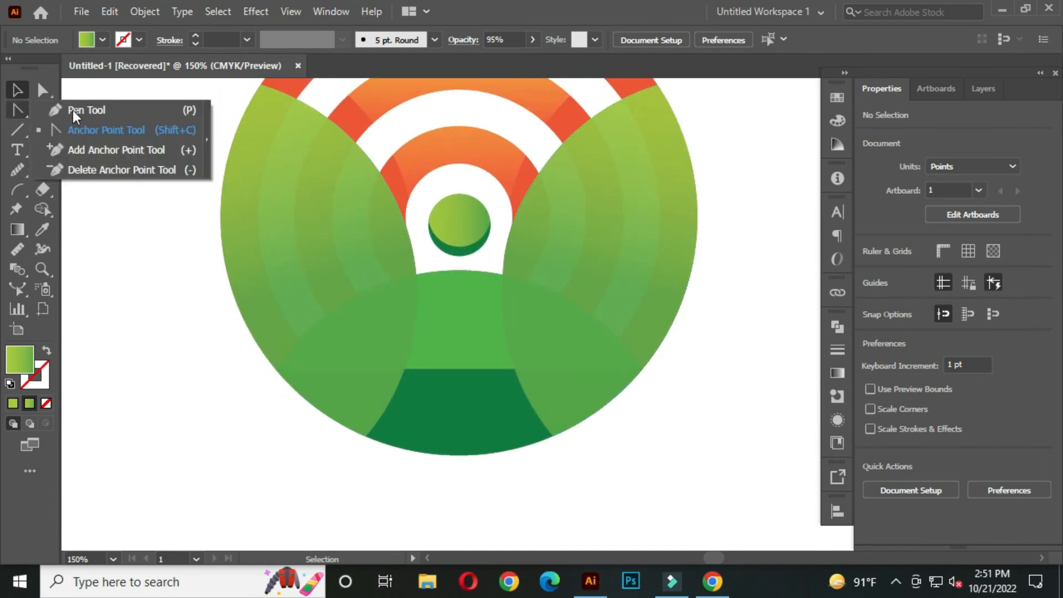
left_click(89, 109)
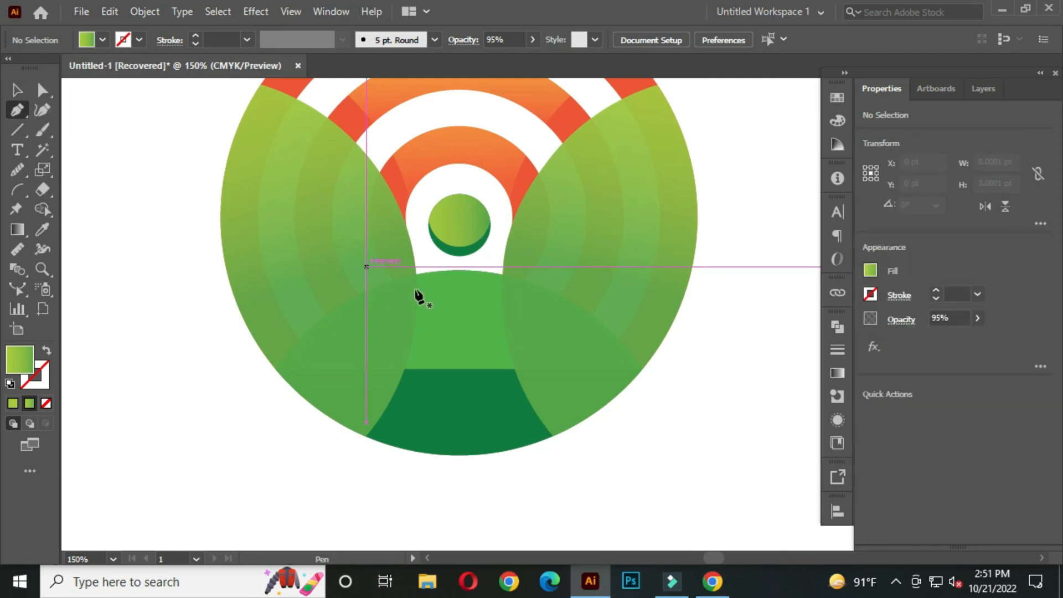
left_click(404, 365)
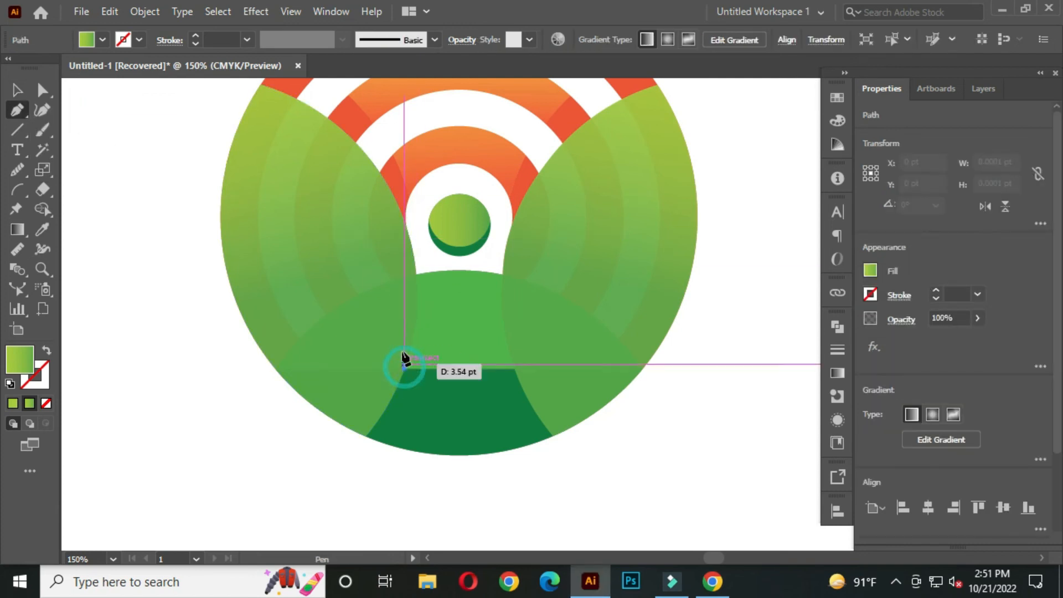
left_click(416, 274)
scroll(418, 279, "up", 1)
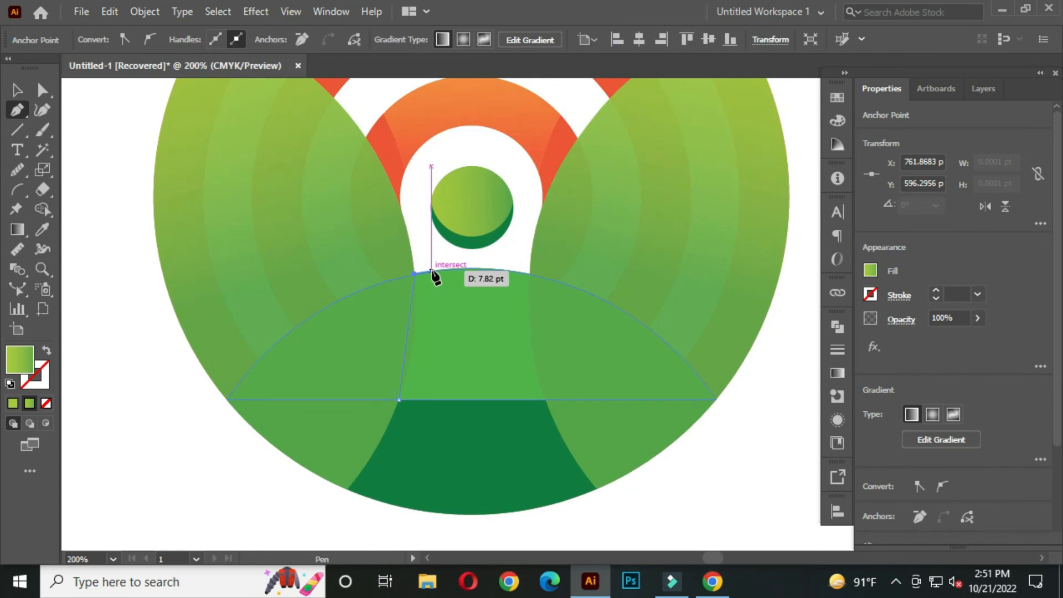
left_click(432, 271)
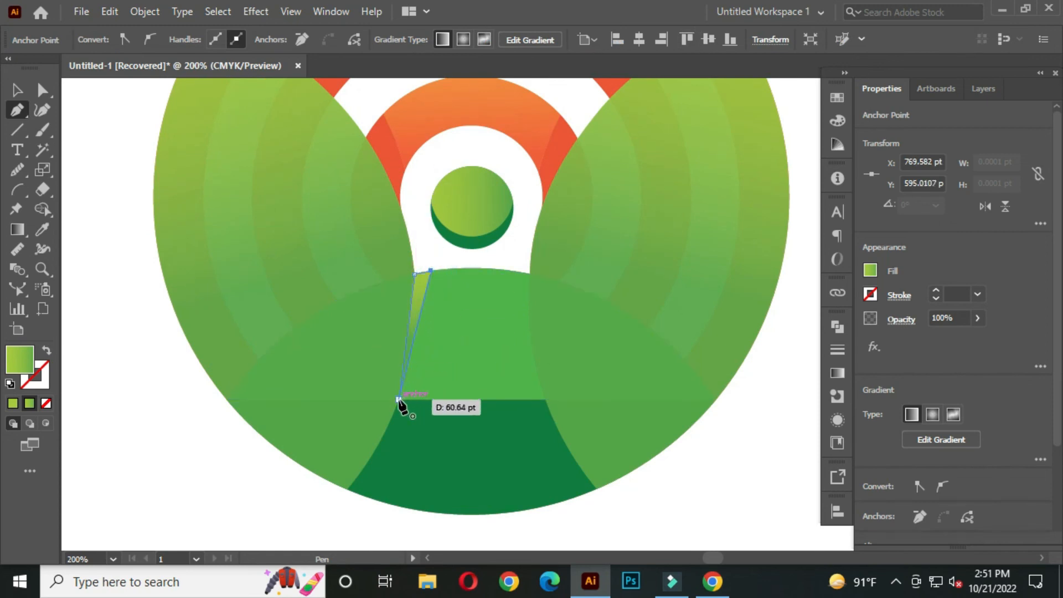
left_click_drag(398, 398, 378, 428)
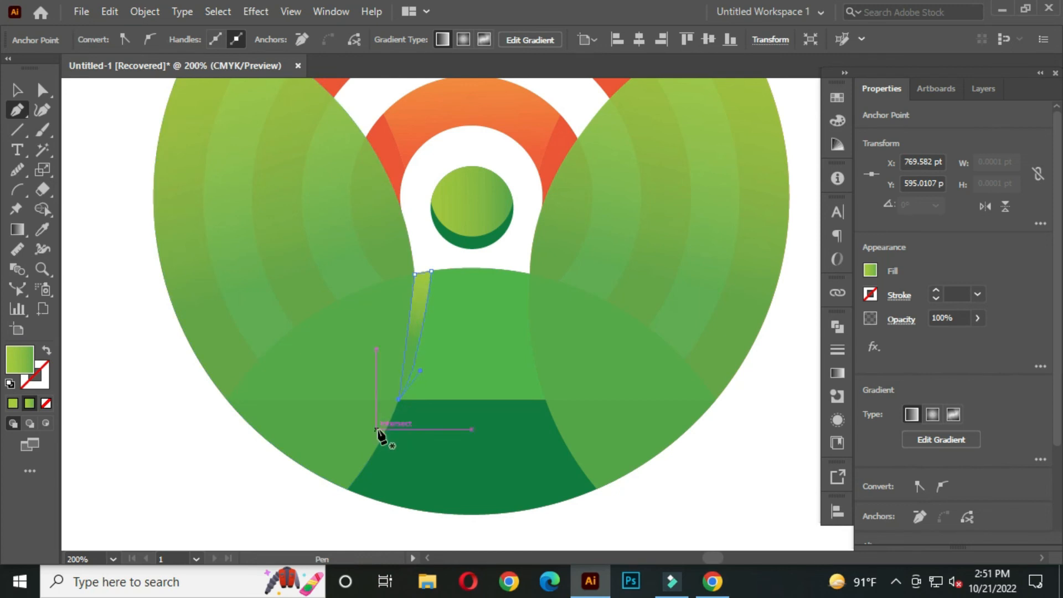
left_click(18, 89)
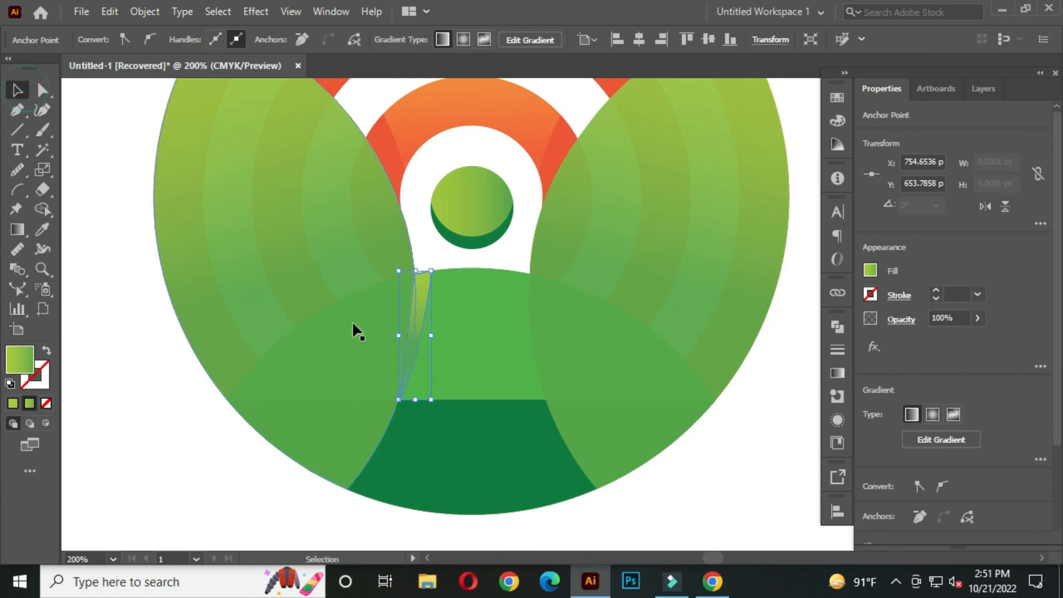
Step: Draw a matching narrow curved sliver with the Pen tool along the right leaf's inner edge, from the dome's top edge to its base line
left_click_drag(496, 261, 449, 254)
left_click(21, 109)
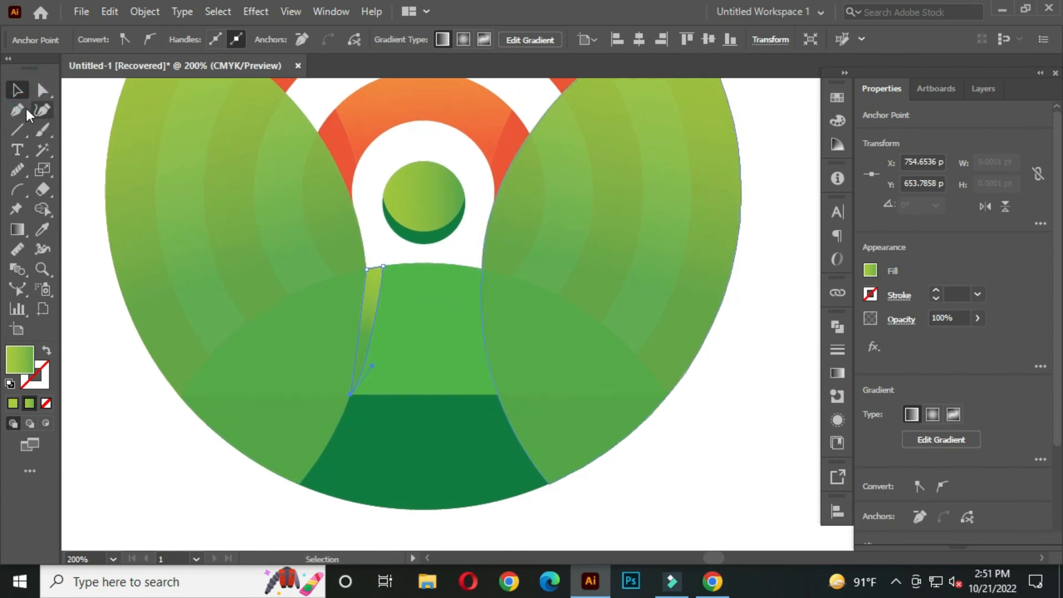
left_click(482, 269)
left_click(497, 396)
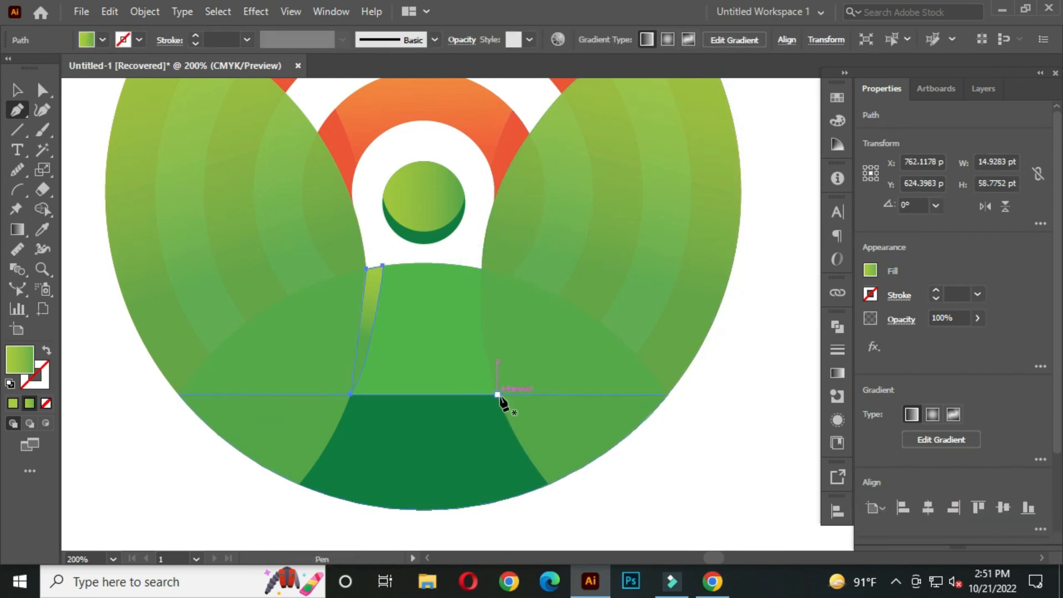
left_click_drag(481, 269, 466, 268)
left_click(463, 266)
left_click_drag(497, 395, 522, 434)
left_click(18, 90)
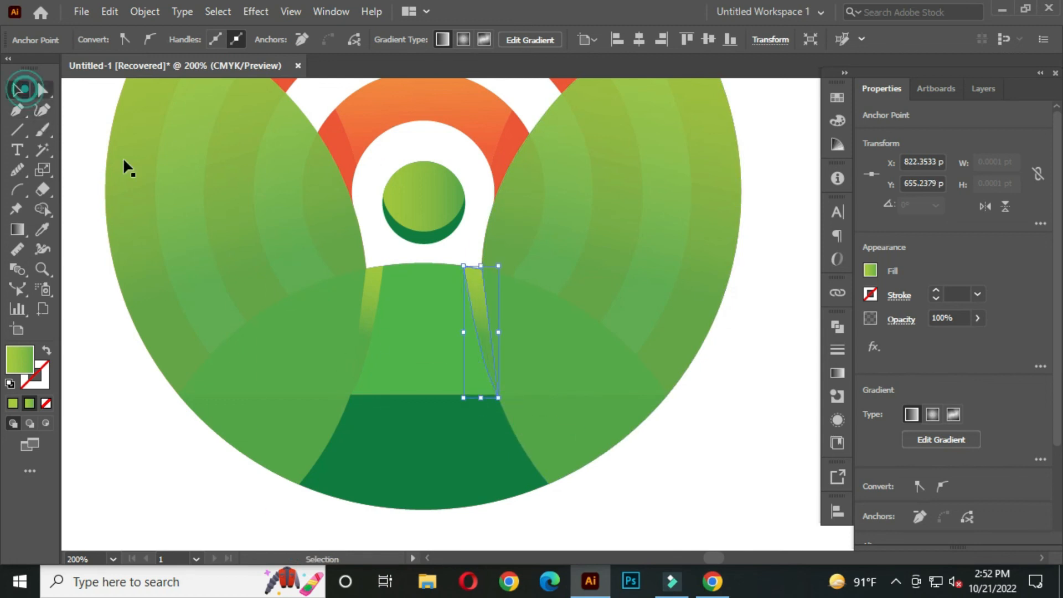
Step: Fill both slivers beside the leaves' inner edges with the muted dark green of the last color sample
scroll(441, 307, "down", 2)
left_click(625, 272)
left_click_drag(626, 272, 601, 276)
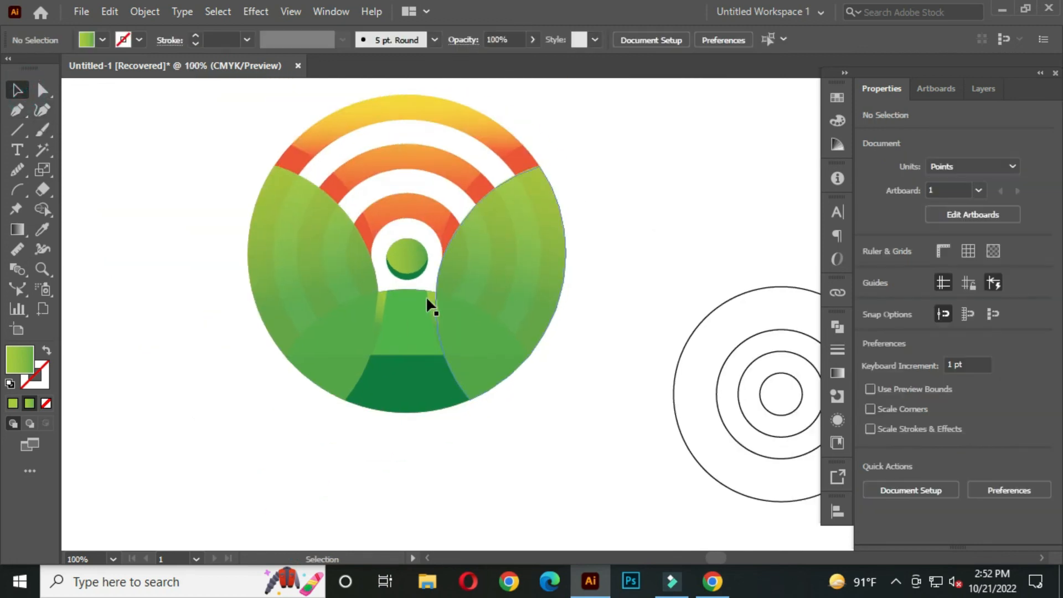
left_click(384, 301)
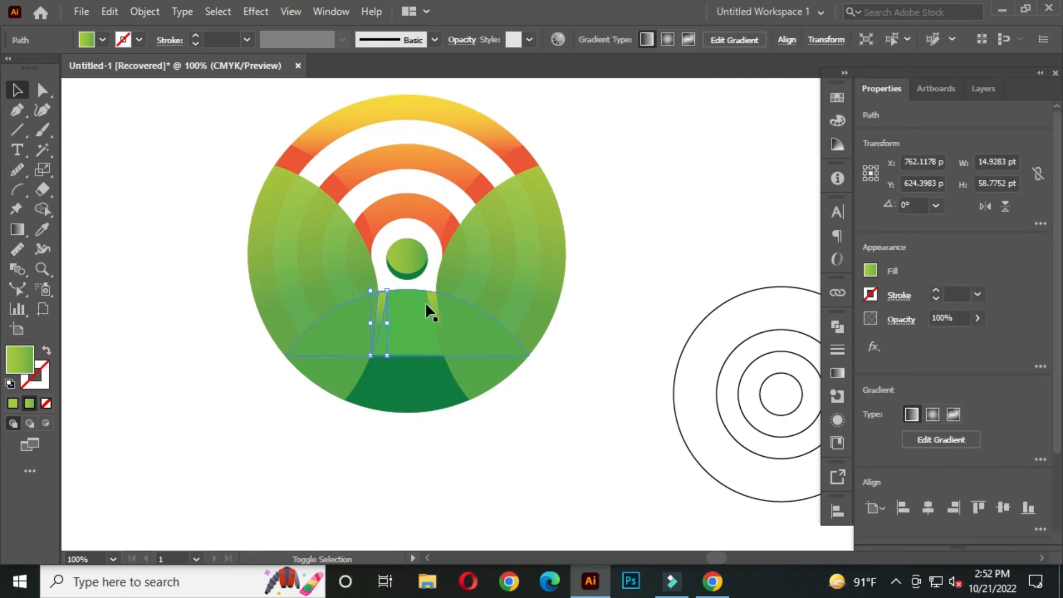
scroll(493, 230, "down", 3)
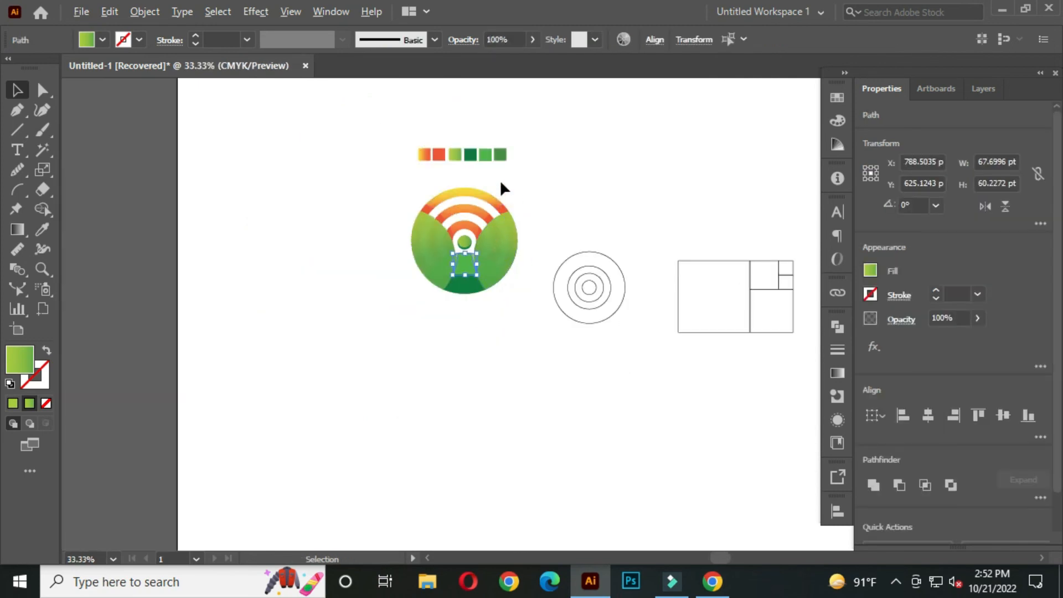
scroll(501, 177, "up", 2)
left_click_drag(521, 135, 497, 181)
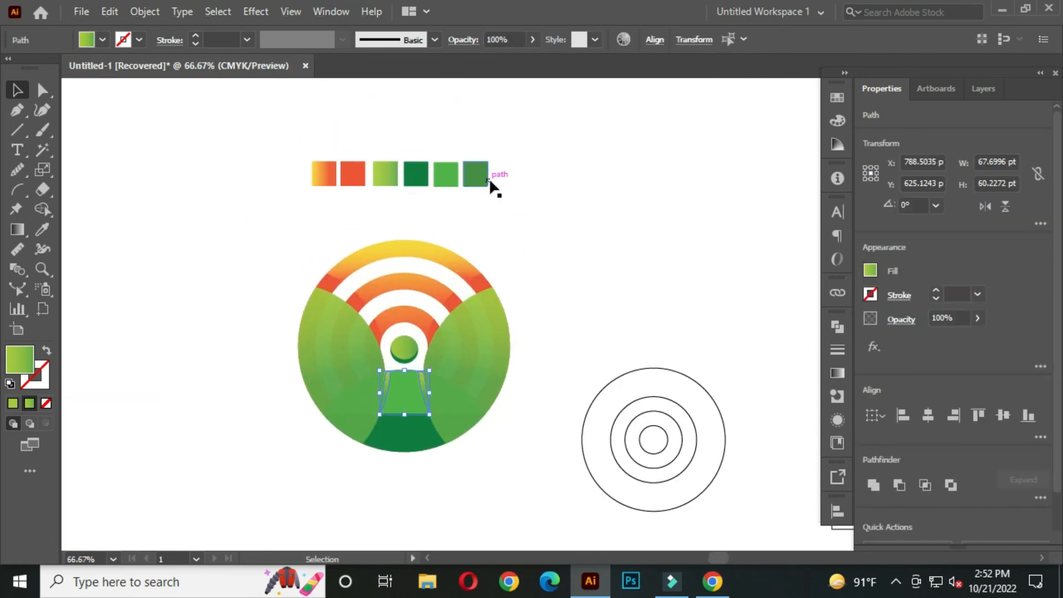
key("i")
left_click(478, 173)
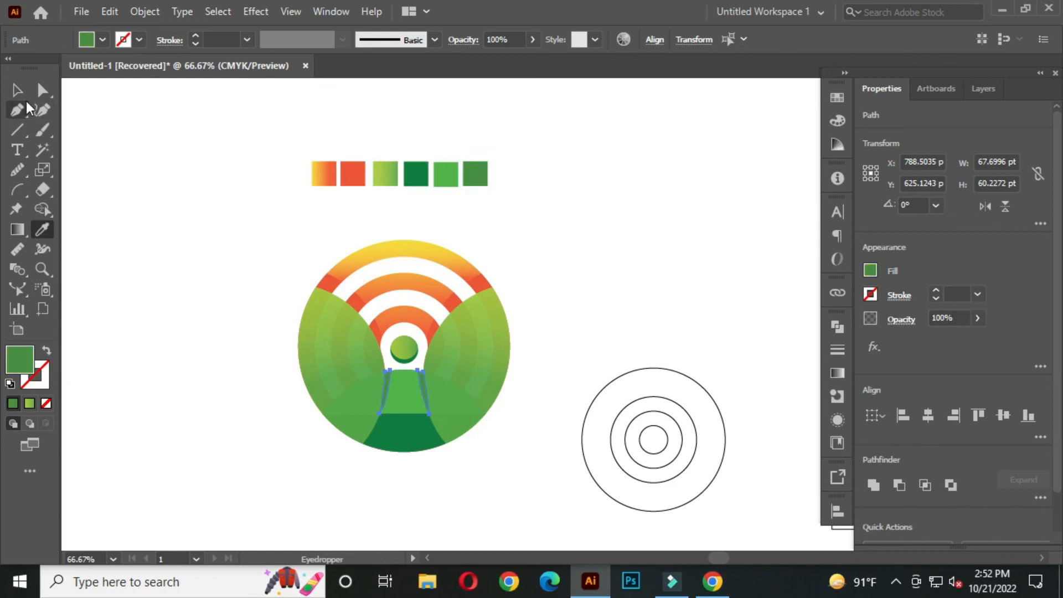
left_click(17, 90)
left_click(147, 206)
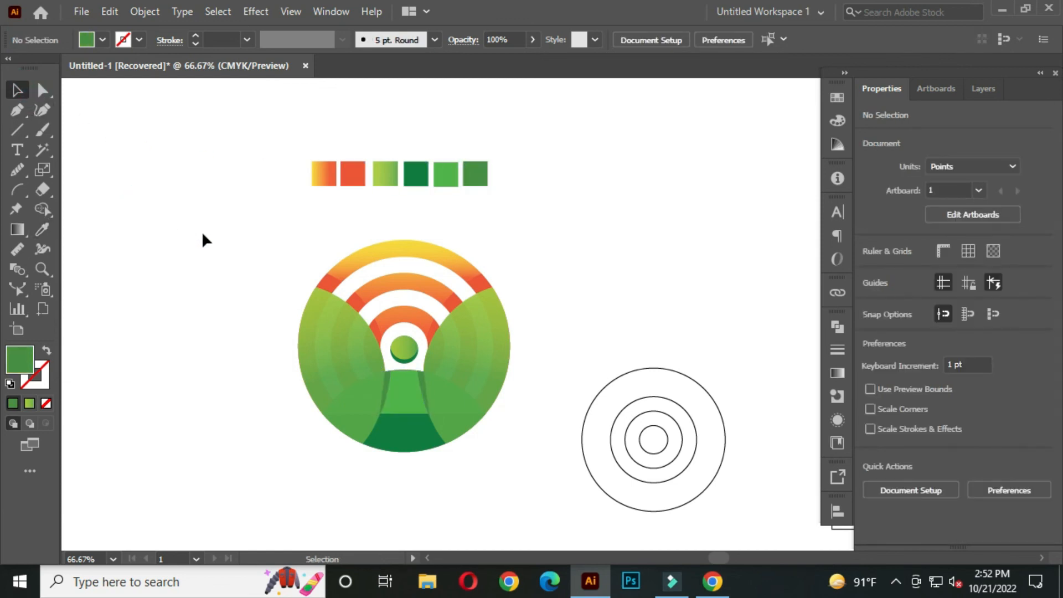
Step: Move the concentric outline circles up beside the row of color samples and select the logo artwork
left_click_drag(613, 340, 719, 487)
left_click_drag(668, 439, 710, 176)
left_click(636, 318)
key("space")
left_click_drag(570, 309, 616, 288)
left_click_drag(304, 221, 636, 458)
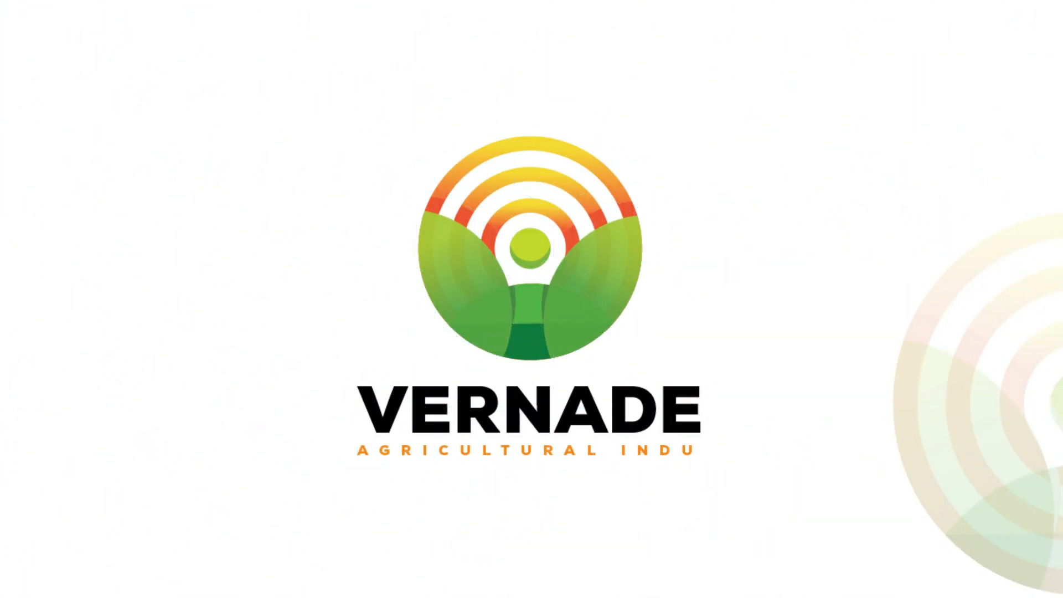